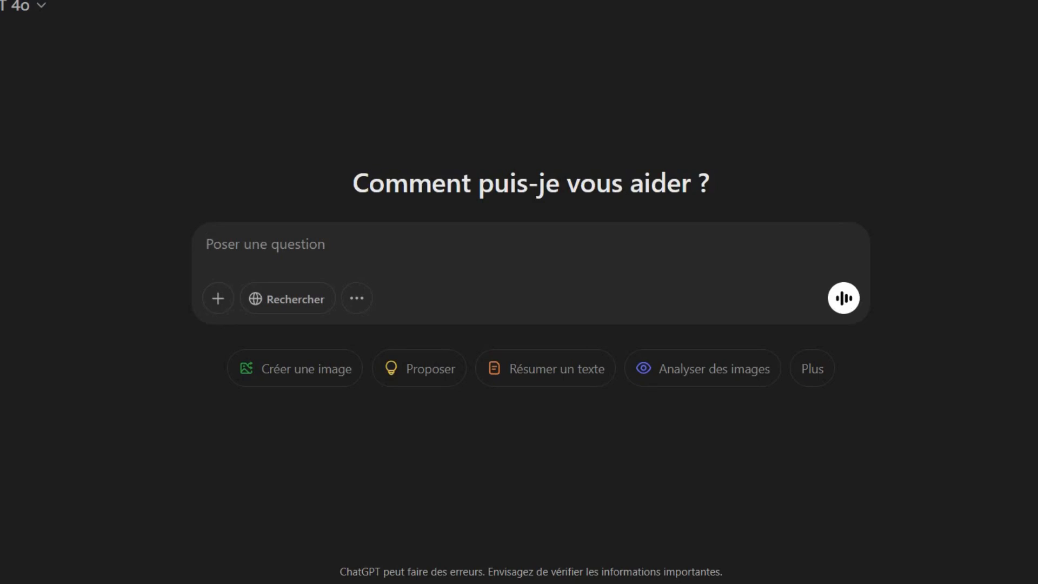
# Step: Send the prompt "Comment créer du contenu pour les médias sociaux ? Donne moi les éléments sur 10 slides et propose du contenu de qualité, niveau élevé."
pyautogui.write('Comment créer un')
pyautogui.press('BackSpace')
pyautogui.press('BackSpace')
pyautogui.write('du contenu pour les médias sociaux ? Donne moi les éléments sur 10')
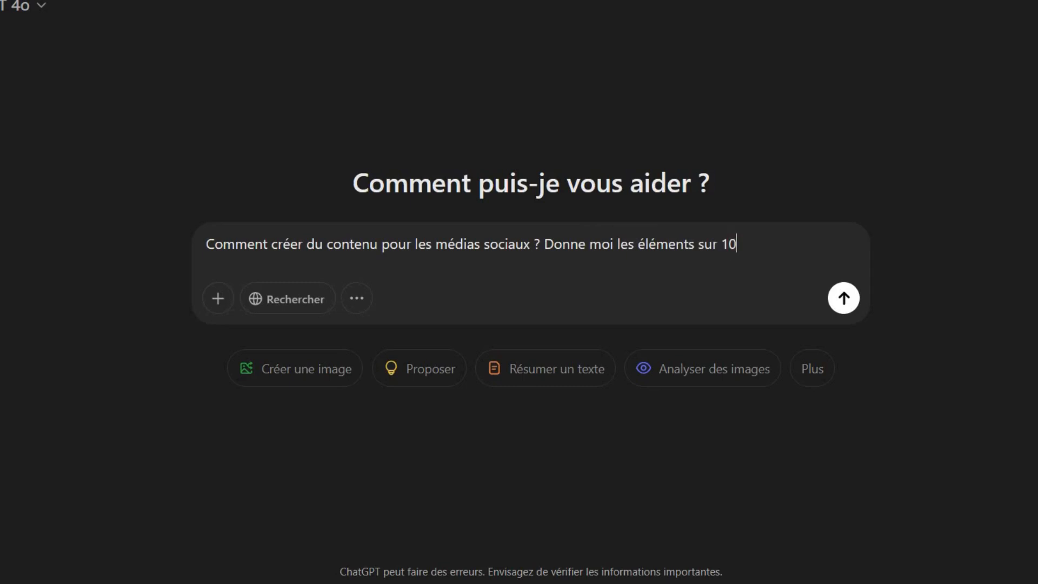
pyautogui.write(' slides et propose du ')
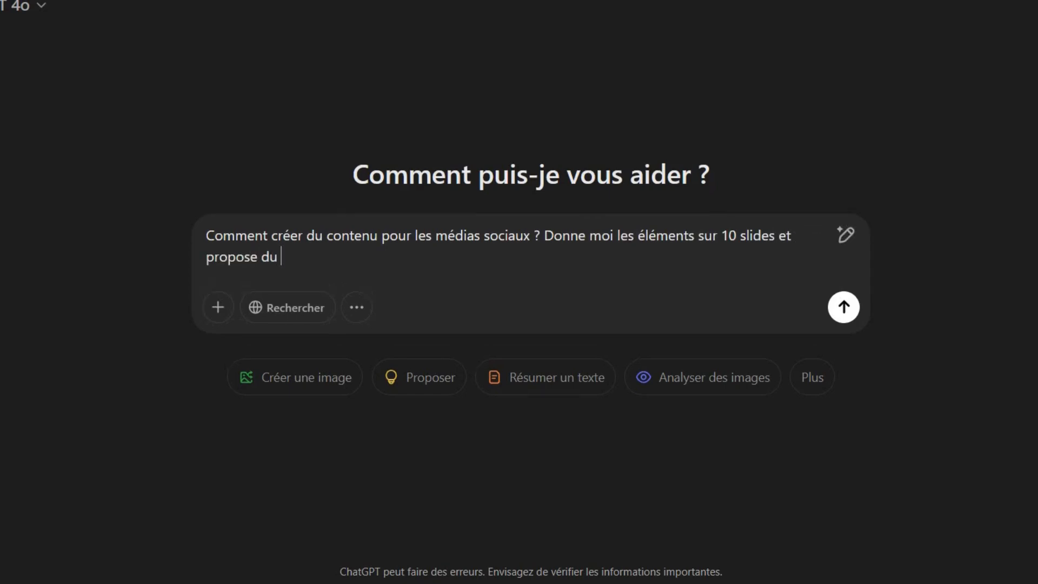
pyautogui.write('contenu de qualité')
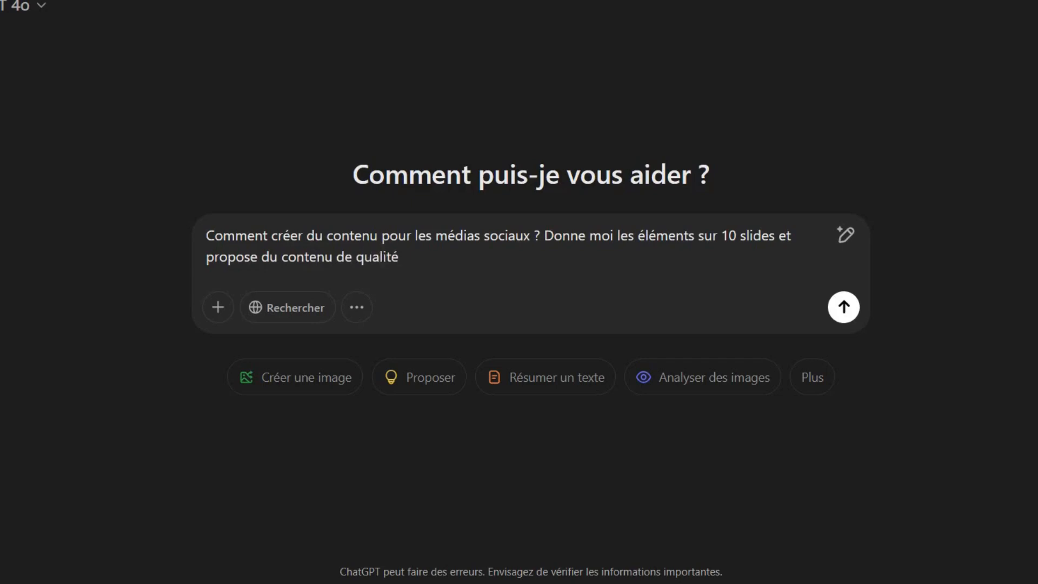
pyautogui.press('BackSpace')
pyautogui.write(', niveau élevé.')
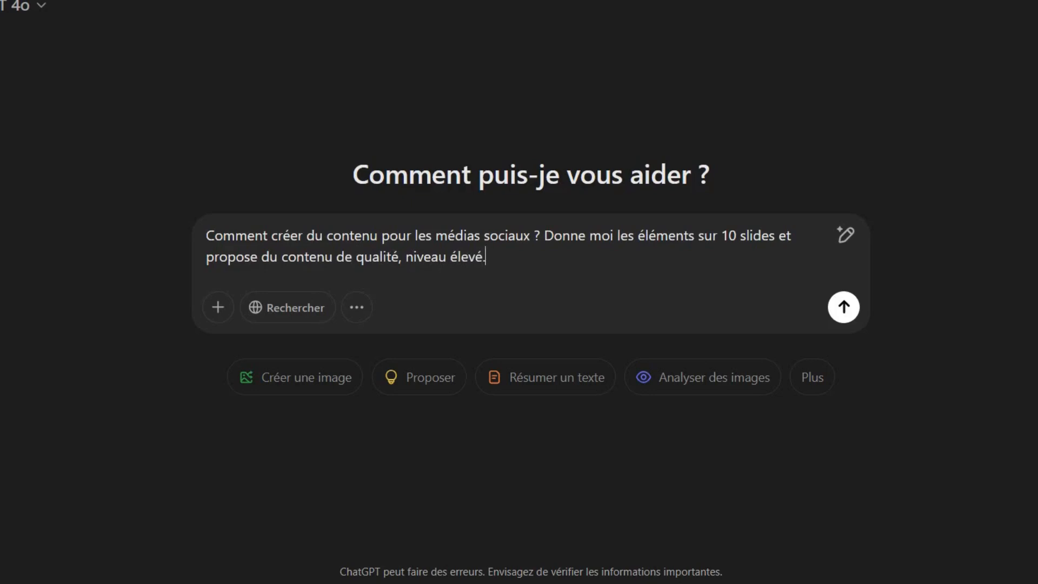
pyautogui.press('Return')
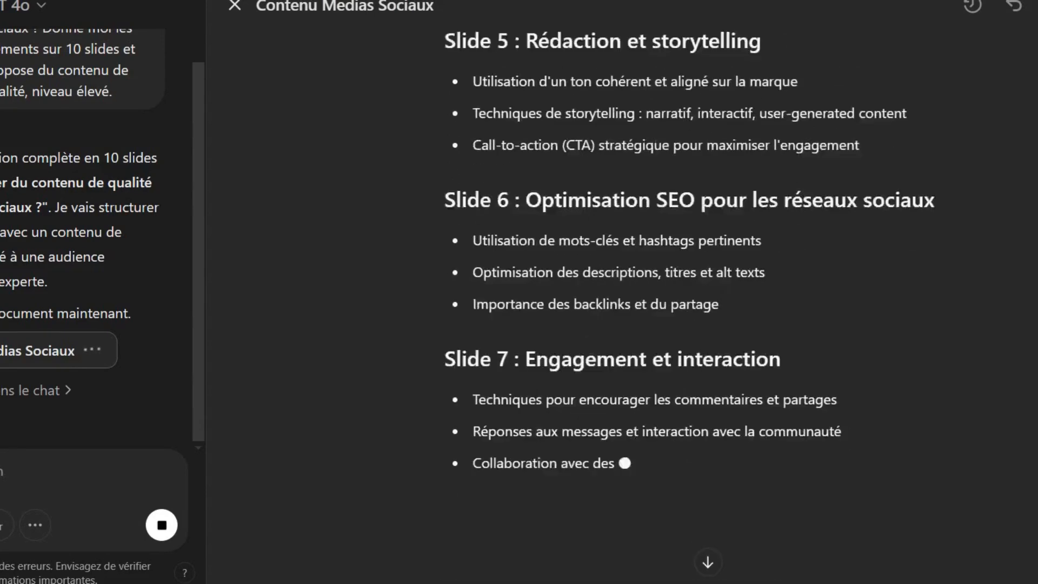
# Step: Read through the generated outline on social media content, from the introduction to slide 10
pyautogui.scroll(8, 708, 302)
pyautogui.scroll(4, 681, 303)
pyautogui.scroll(-6, 681, 319)
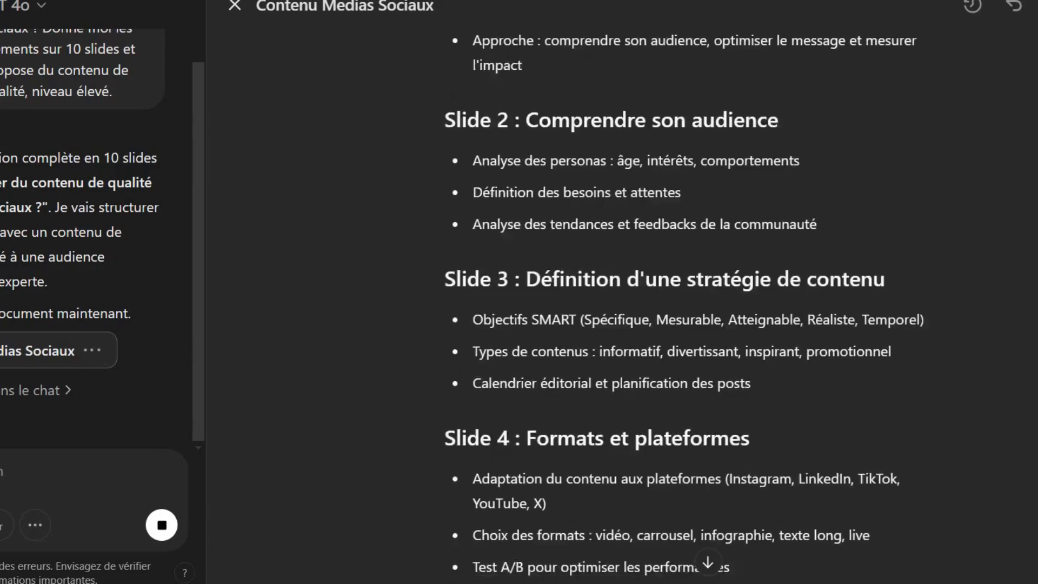
pyautogui.scroll(-2, 681, 302)
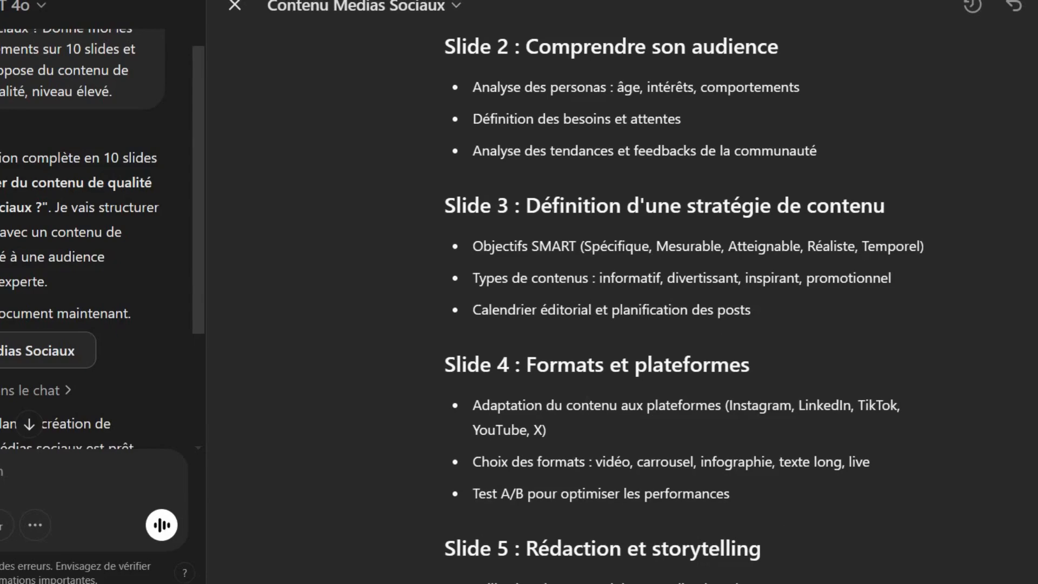
pyautogui.scroll(-1, 684, 303)
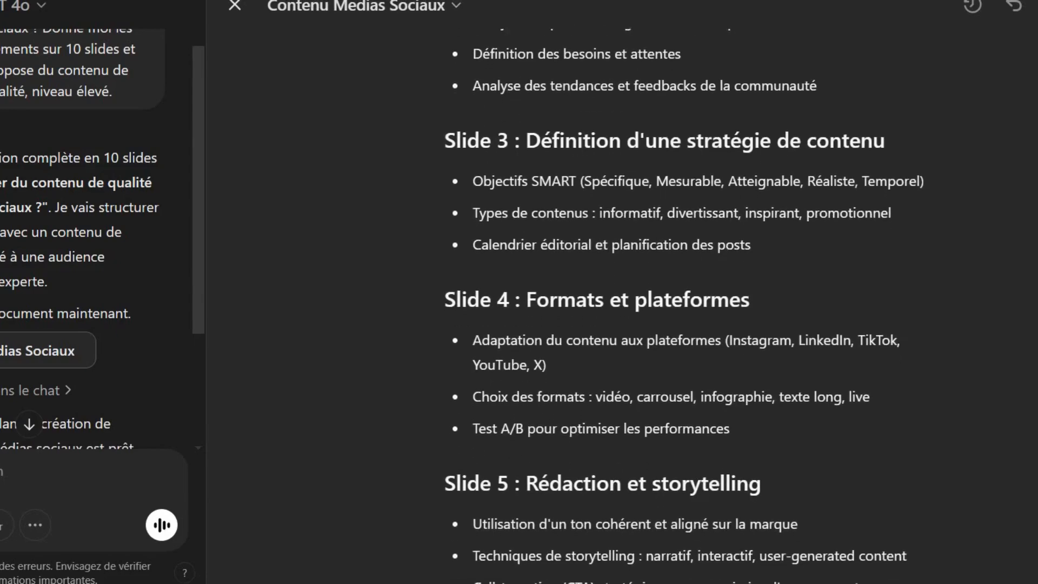
pyautogui.scroll(-3, 684, 303)
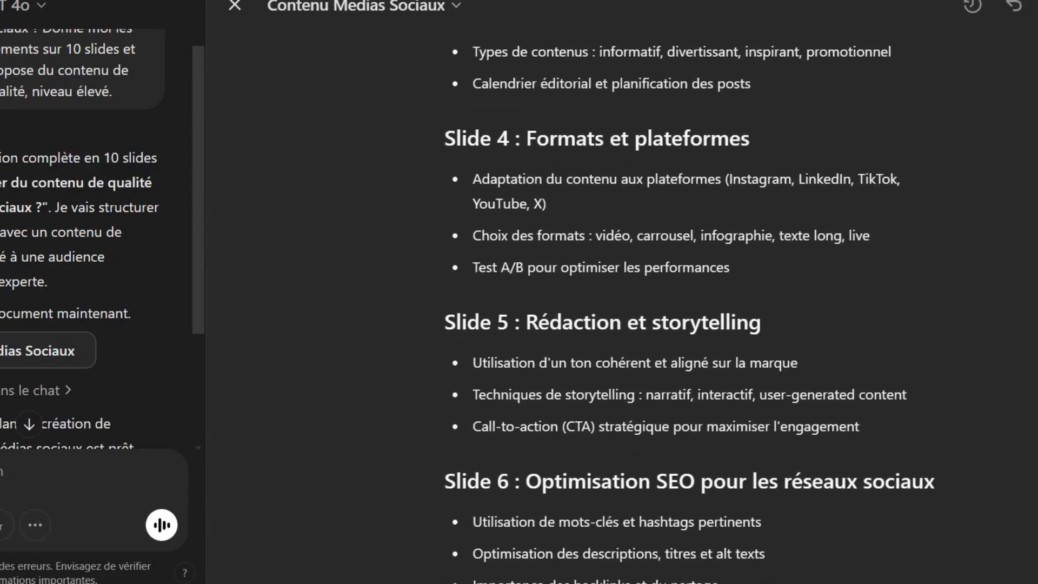
pyautogui.scroll(-3, 684, 303)
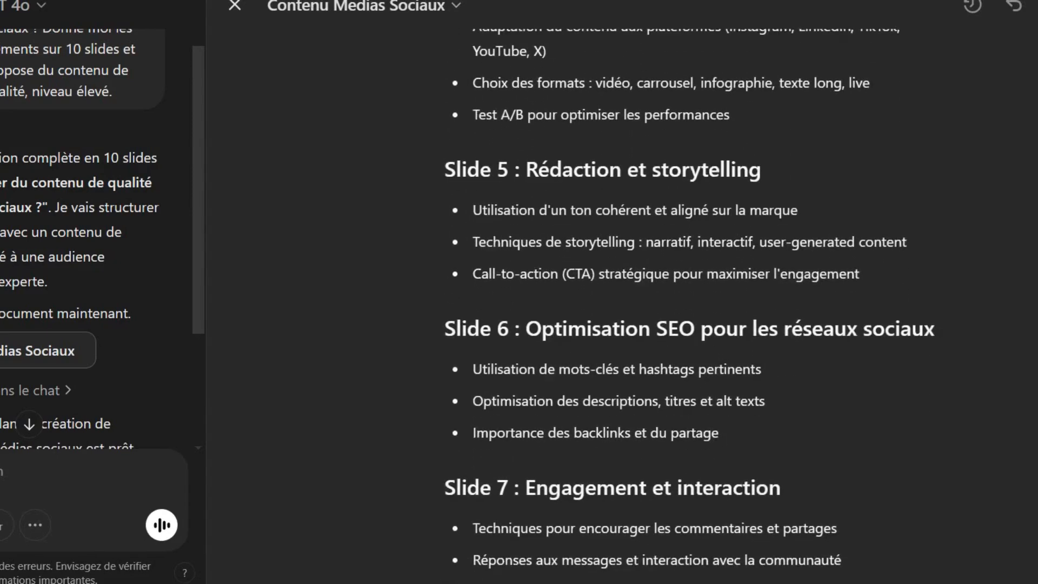
pyautogui.scroll(-6, 685, 302)
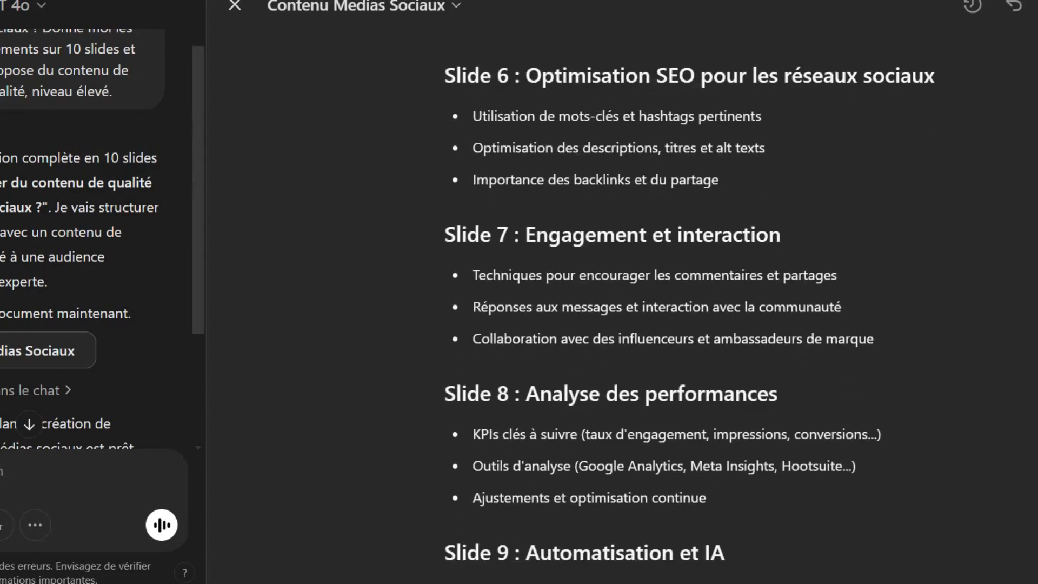
pyautogui.scroll(-3, 684, 302)
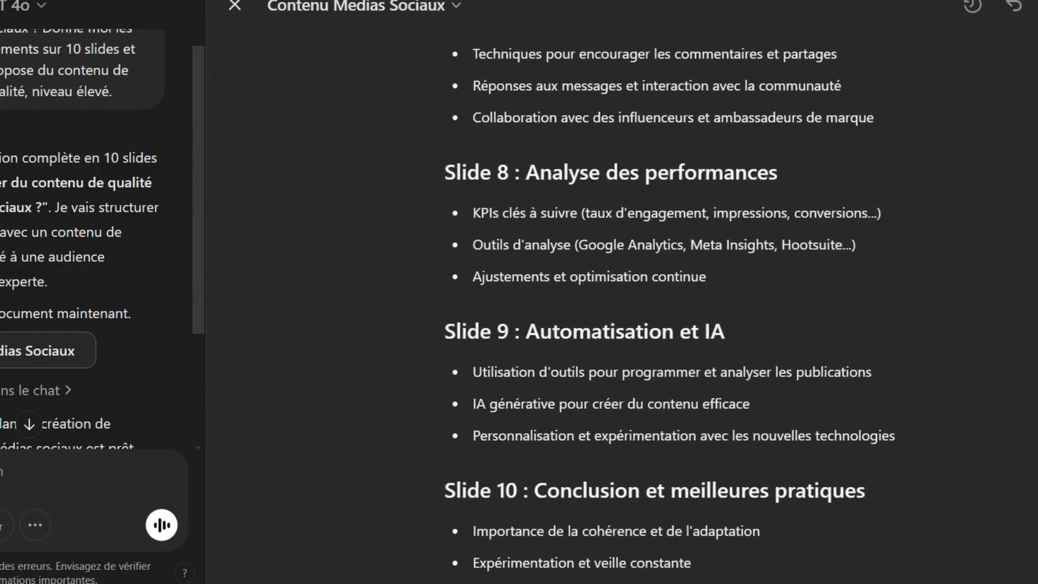
pyautogui.scroll(-2, 614, 212)
pyautogui.scroll(-2, 613, 212)
pyautogui.scroll(1, 613, 215)
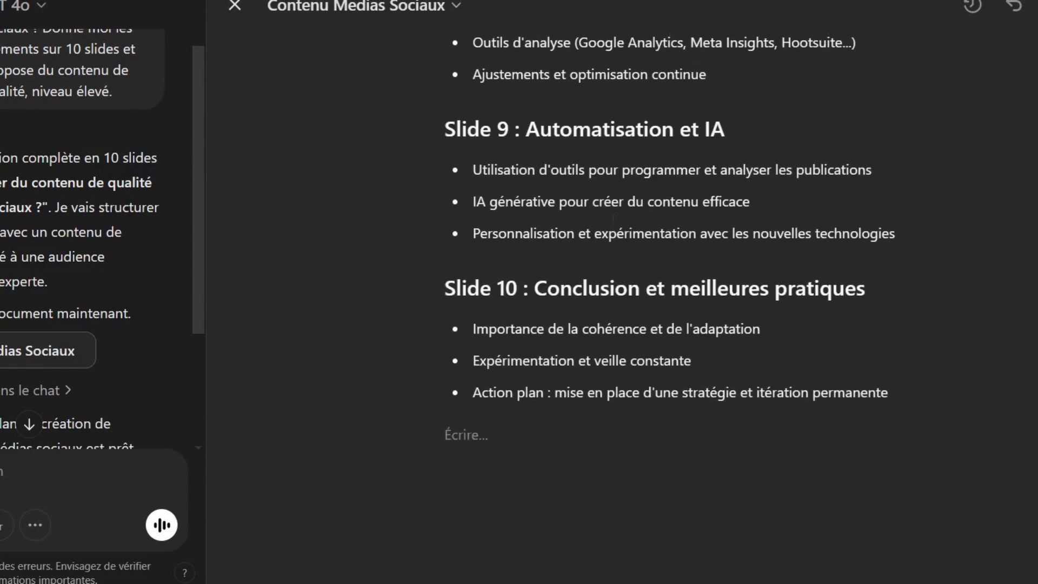
# Step: Send the follow-up prompt "développe le contenu des slides" to expand the outline
pyautogui.write('d')
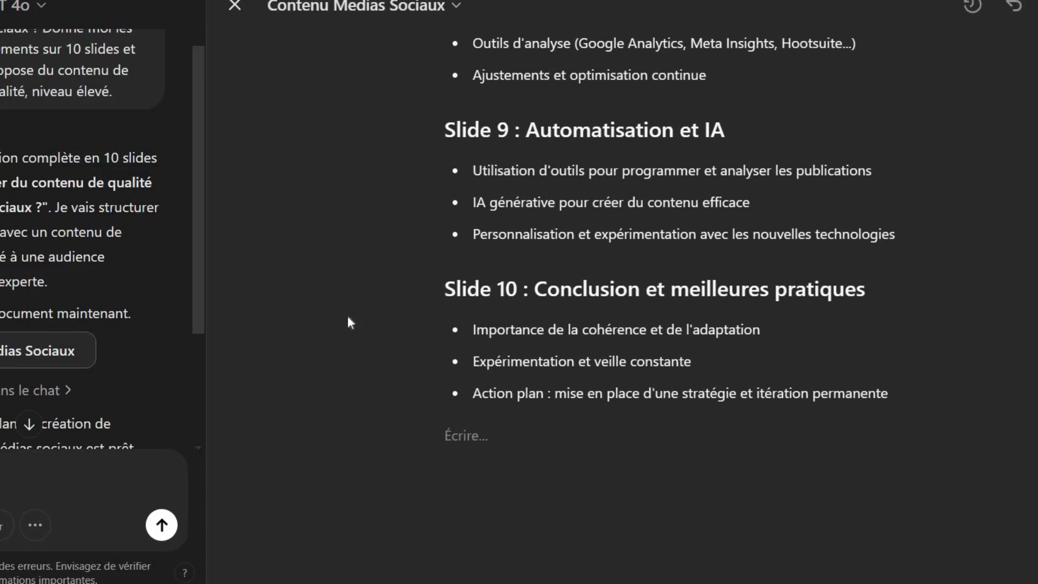
pyautogui.write('enu des slides')
pyautogui.press('Return')
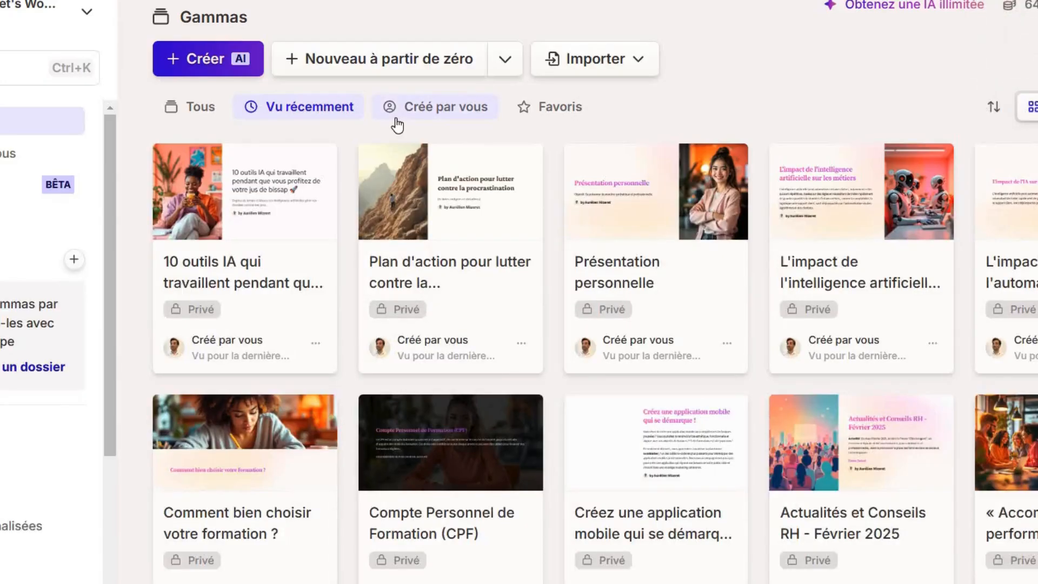
# Step: Switch to Gamma and start a new AI creation from pasted text
pyautogui.click(223, 69)
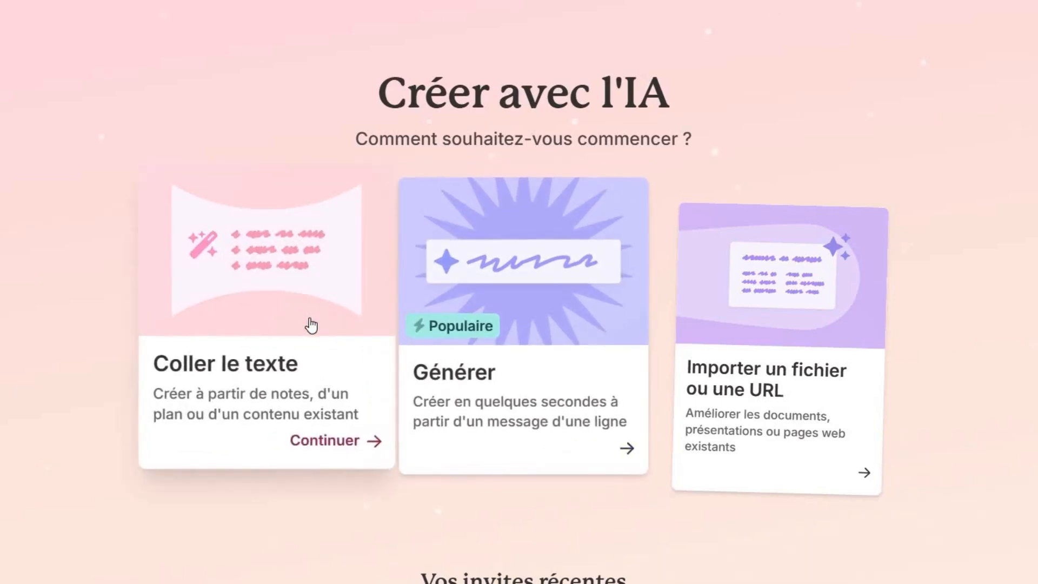
pyautogui.click(310, 325)
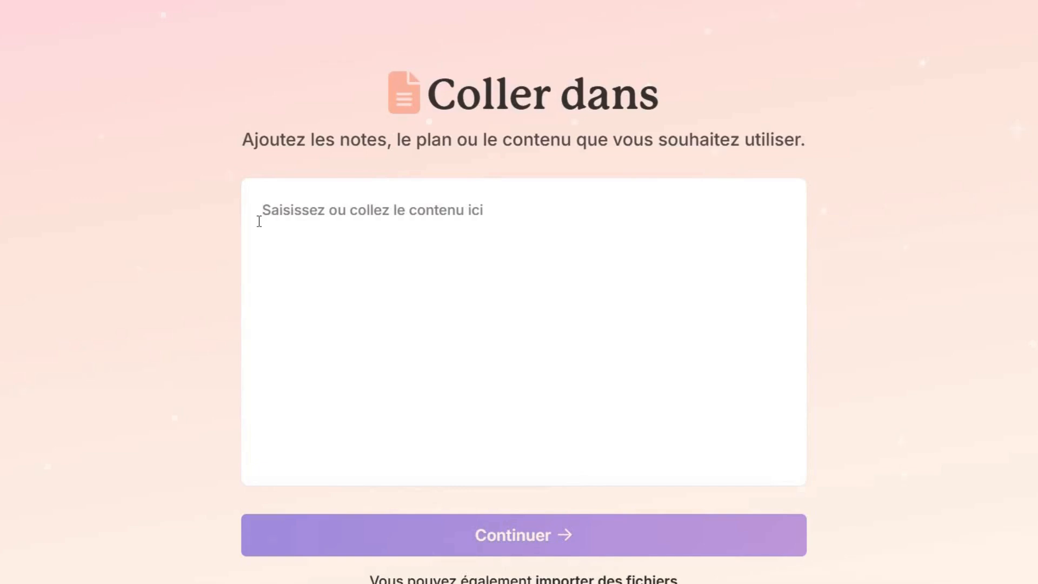
pyautogui.scroll(-1, 815, 116)
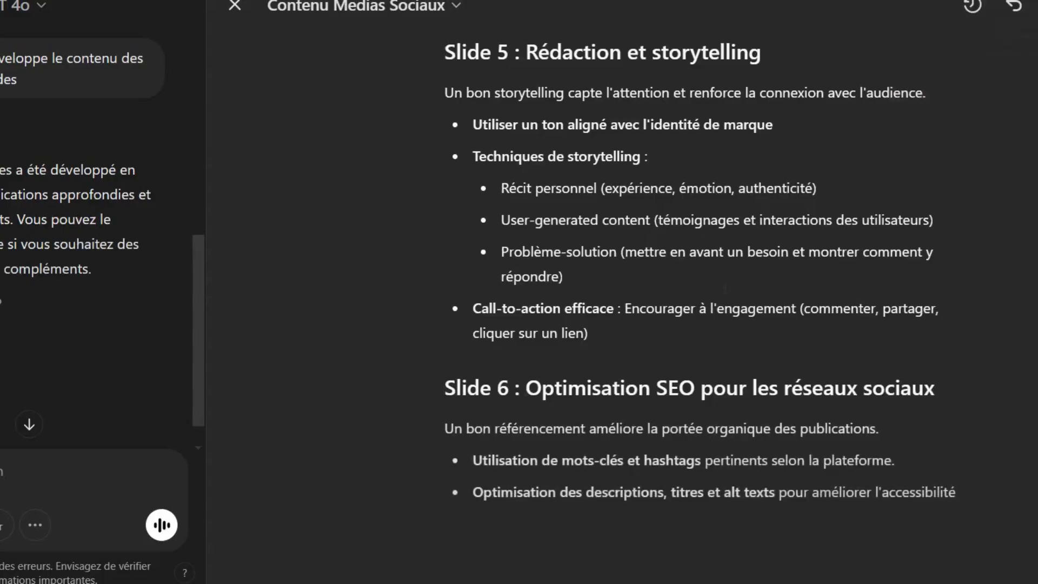
# Step: Copy the whole expanded slide text from ChatGPT and paste it into Gamma's content box
pyautogui.scroll(-10, 691, 324)
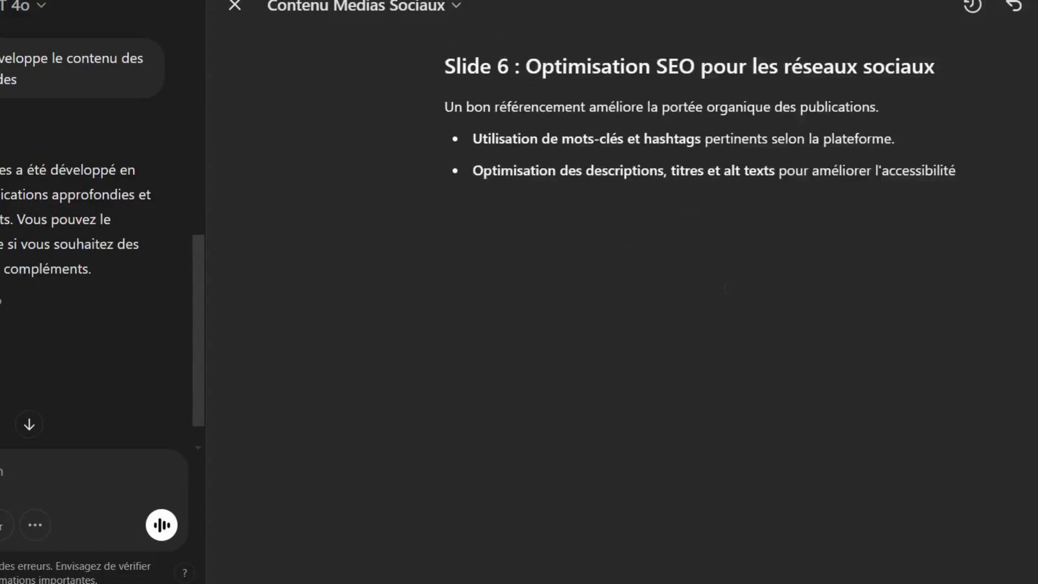
pyautogui.scroll(-8, 692, 324)
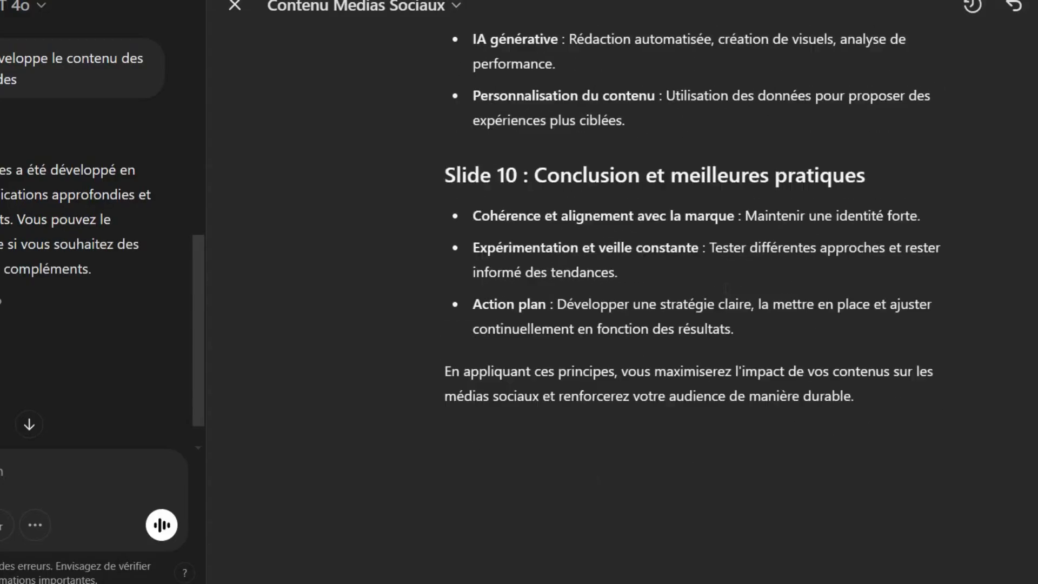
pyautogui.scroll(20, 692, 325)
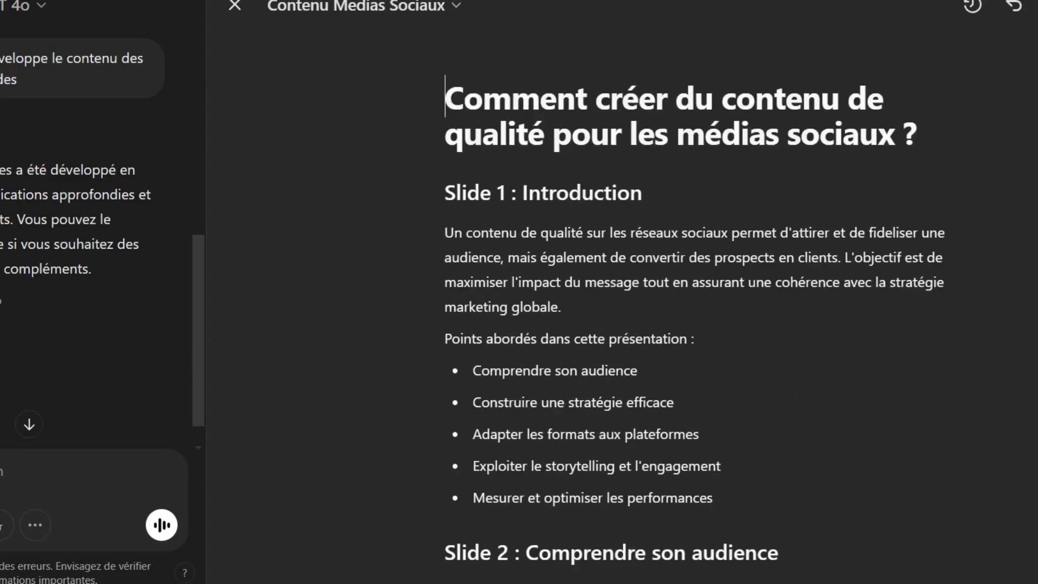
pyautogui.hotkey('ctrl', 'a')
pyautogui.scroll(-20, 943, 402)
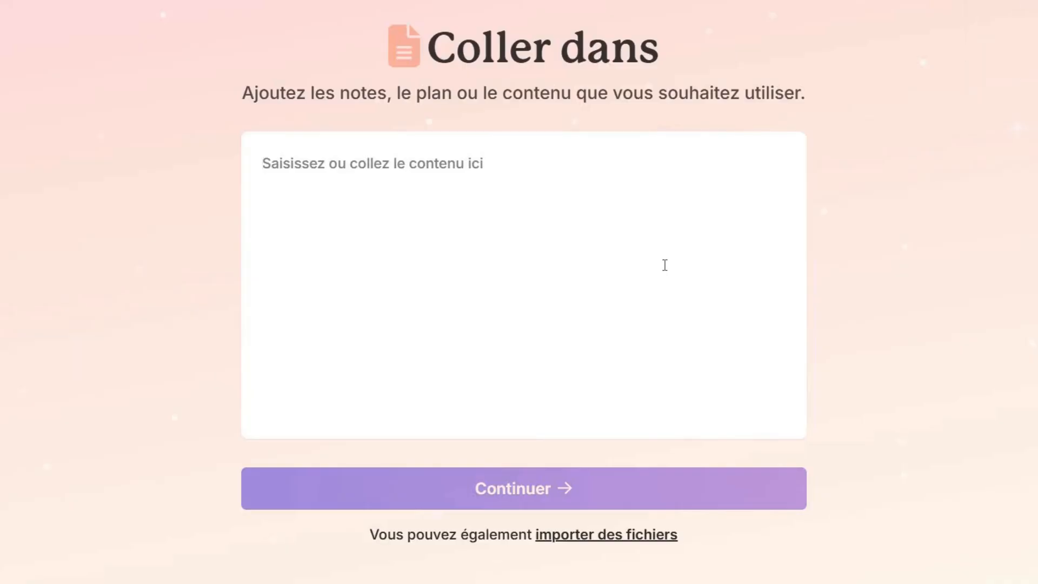
pyautogui.hotkey('ctrl', 'v')
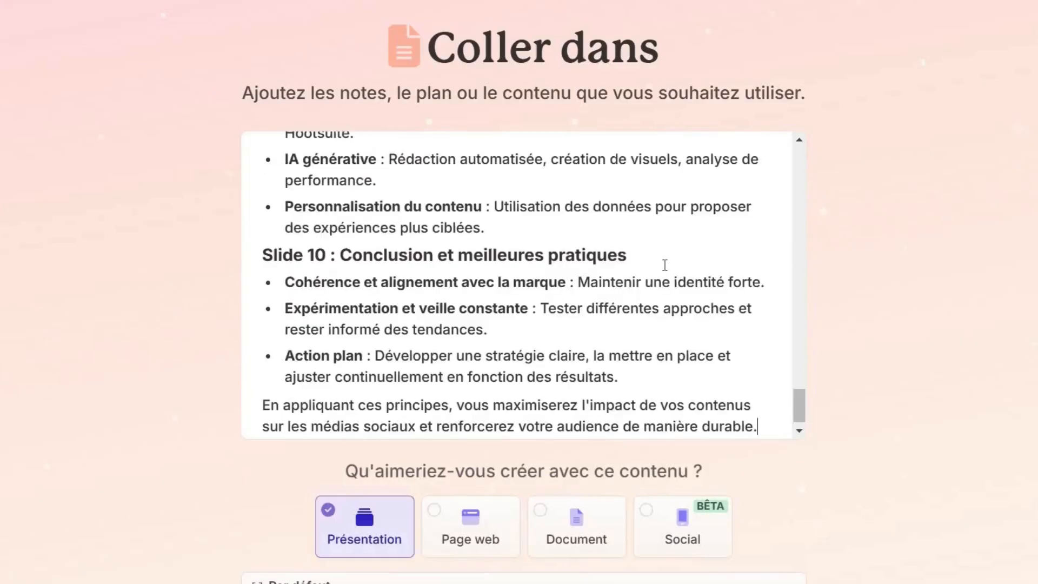
# Step: Choose Social as the output type with the Portrait page style, and continue to the prompt editor
pyautogui.scroll(-2, 492, 415)
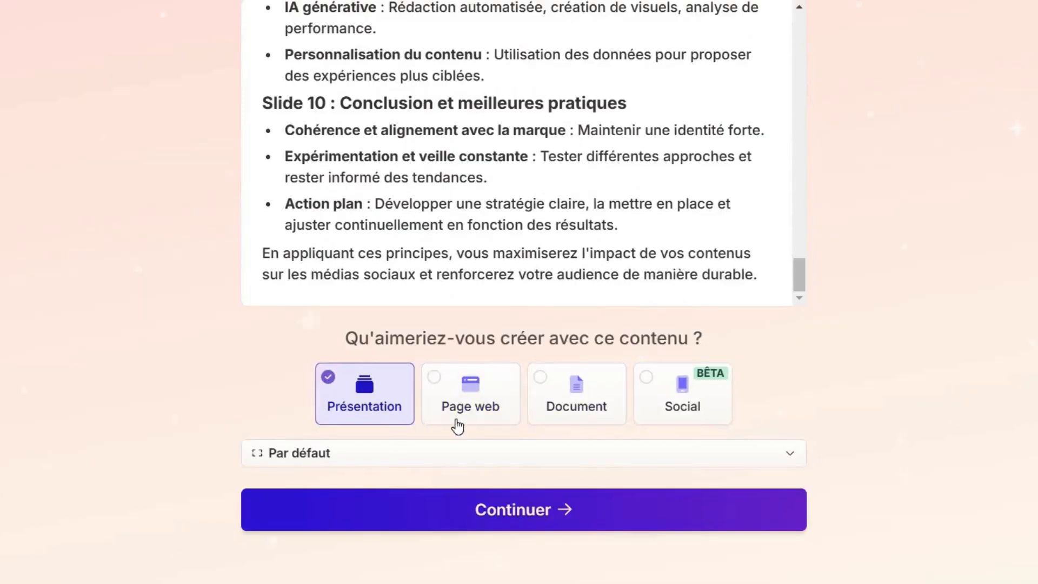
pyautogui.click(668, 412)
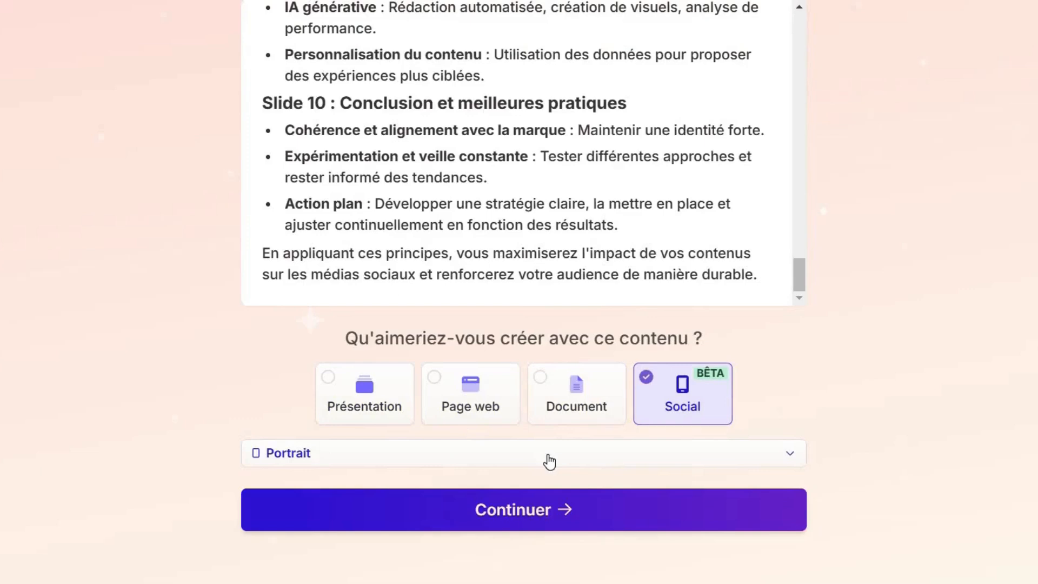
pyautogui.click(789, 453)
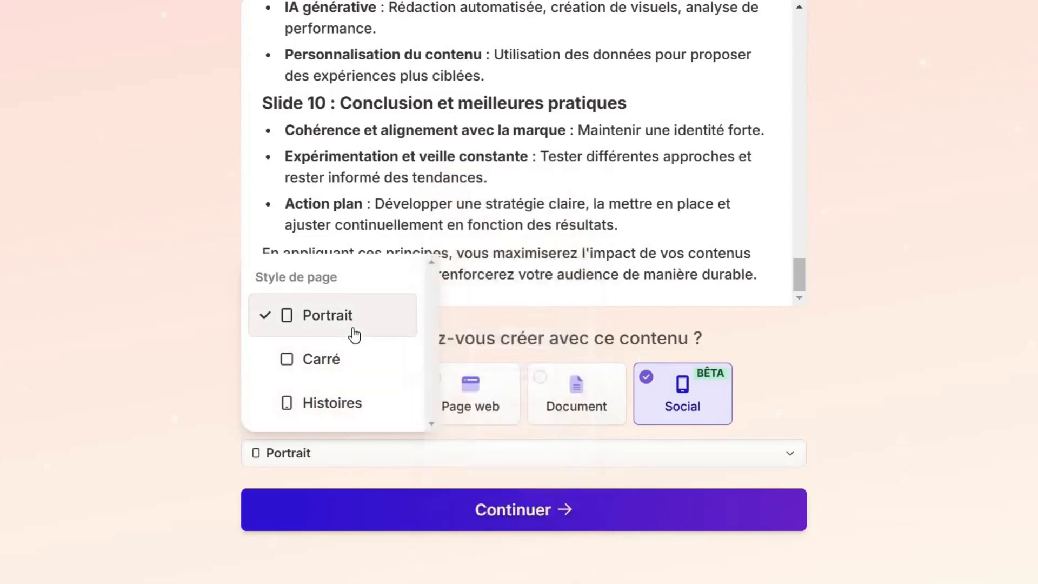
pyautogui.click(505, 505)
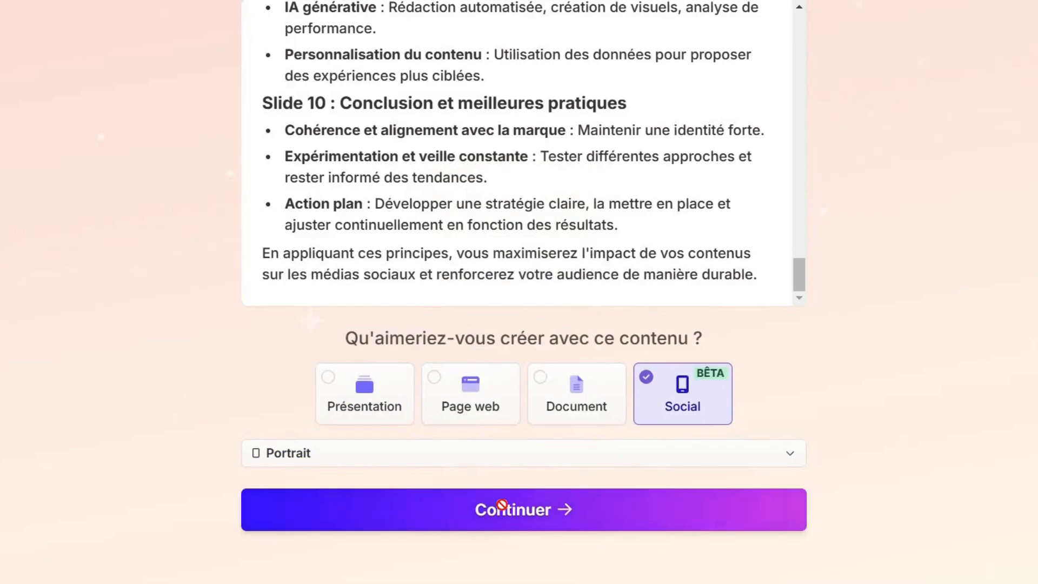
pyautogui.click(502, 507)
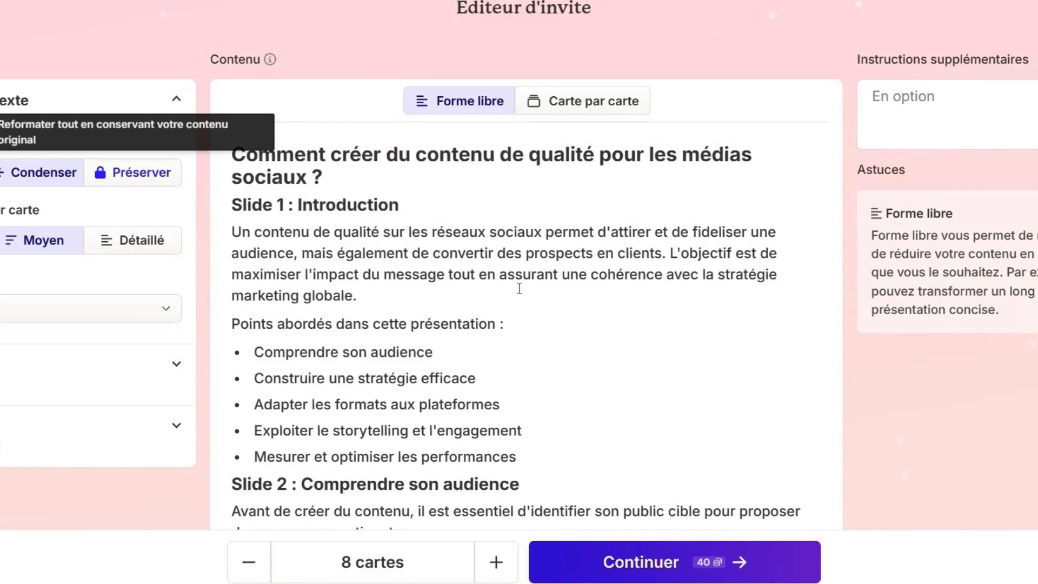
# Step: Set the text handling to Préserver and look through the pasted slide content in the prompt editor
pyautogui.scroll(-5, 519, 288)
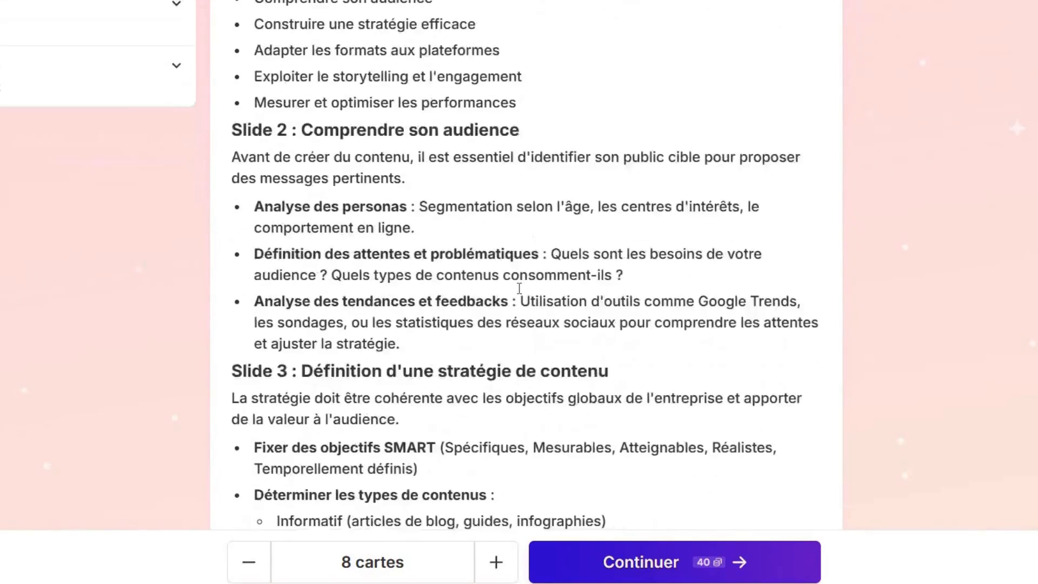
pyautogui.scroll(-12, 519, 289)
pyautogui.scroll(-10, 519, 288)
pyautogui.scroll(20, 519, 288)
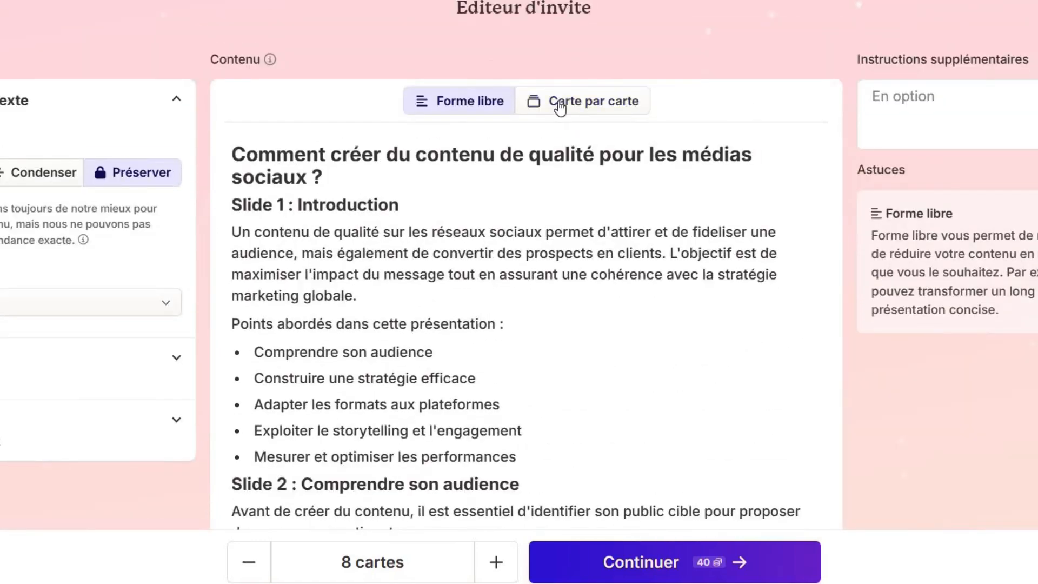
# Step: Change the content layout from Forme libre to Carte par carte and have the text divided into cards automatically
pyautogui.click(559, 105)
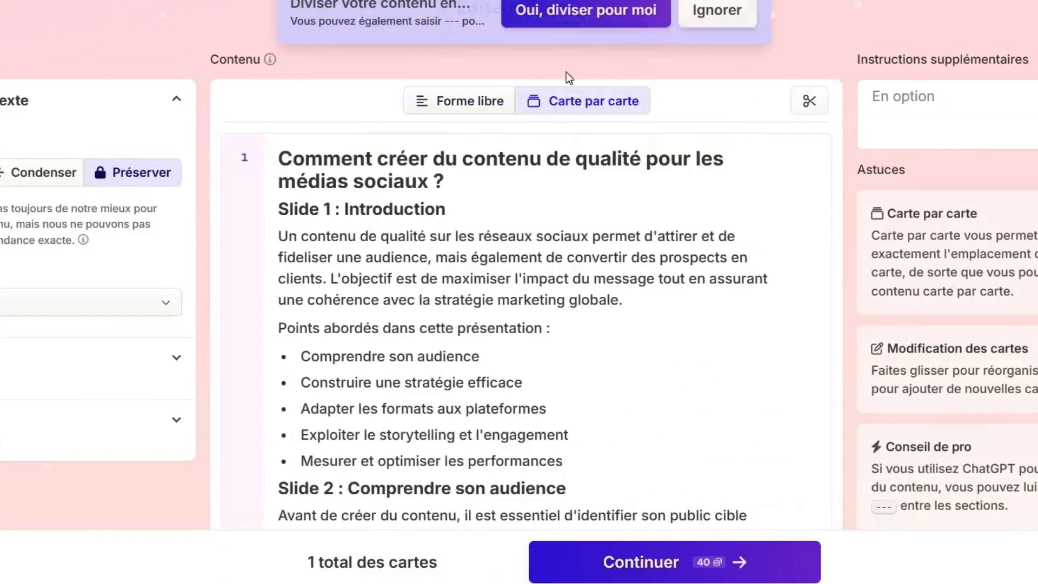
pyautogui.click(487, 105)
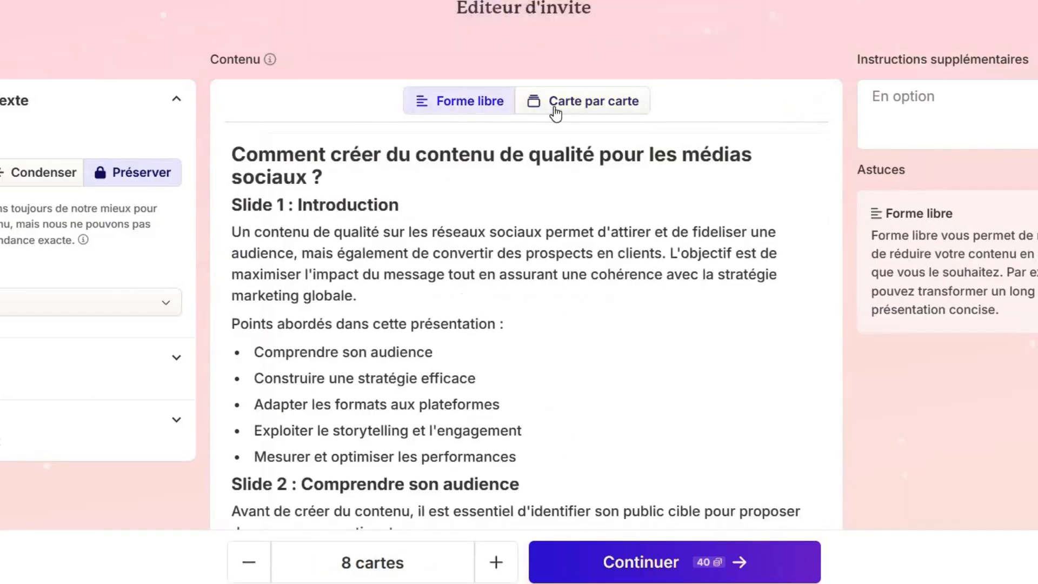
pyautogui.click(555, 113)
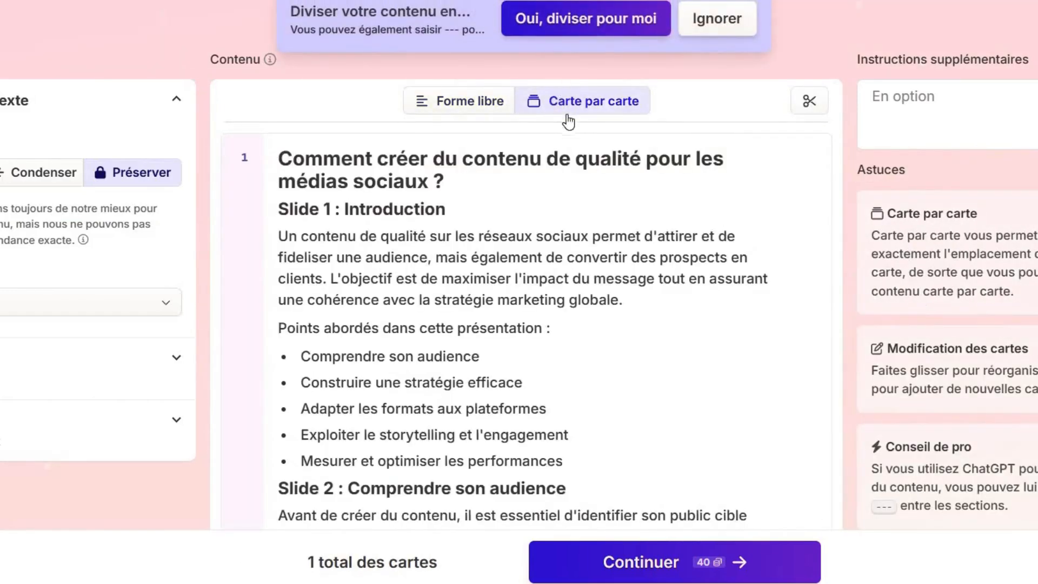
pyautogui.click(583, 25)
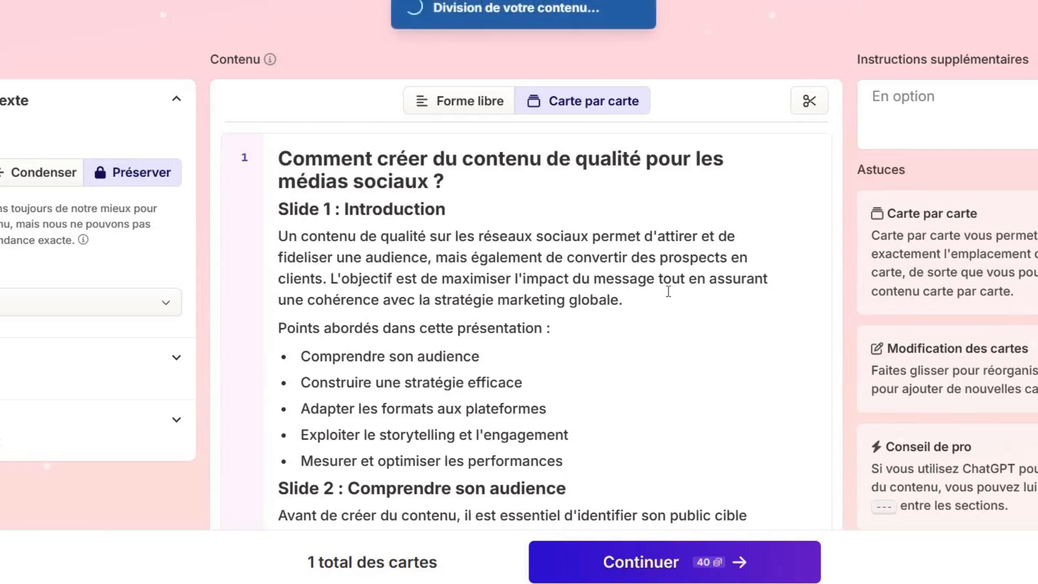
pyautogui.scroll(-3, 668, 291)
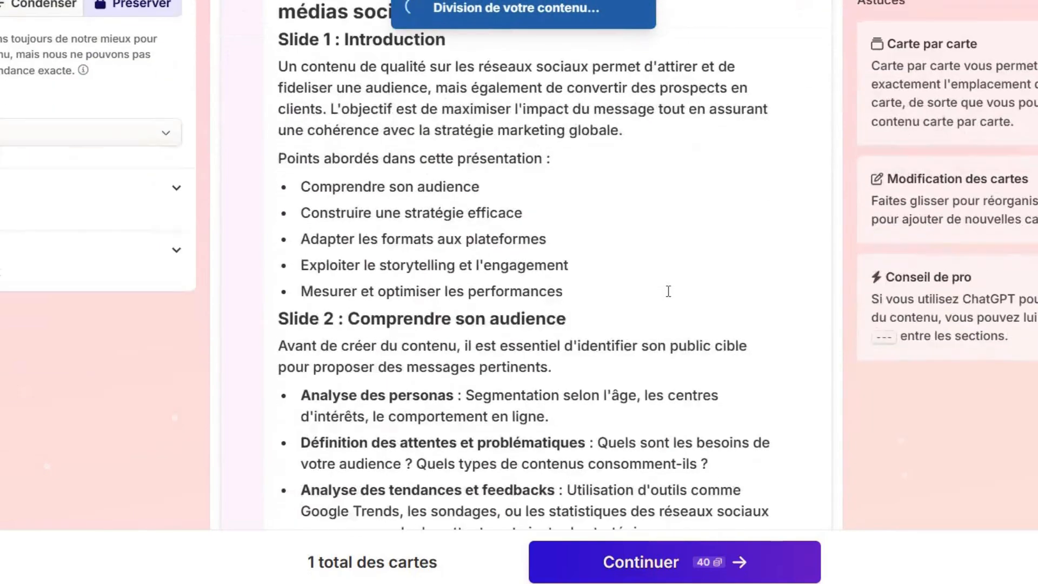
# Step: Look through the automatically divided cards and continue with them to the theme selection
pyautogui.scroll(-10, 668, 291)
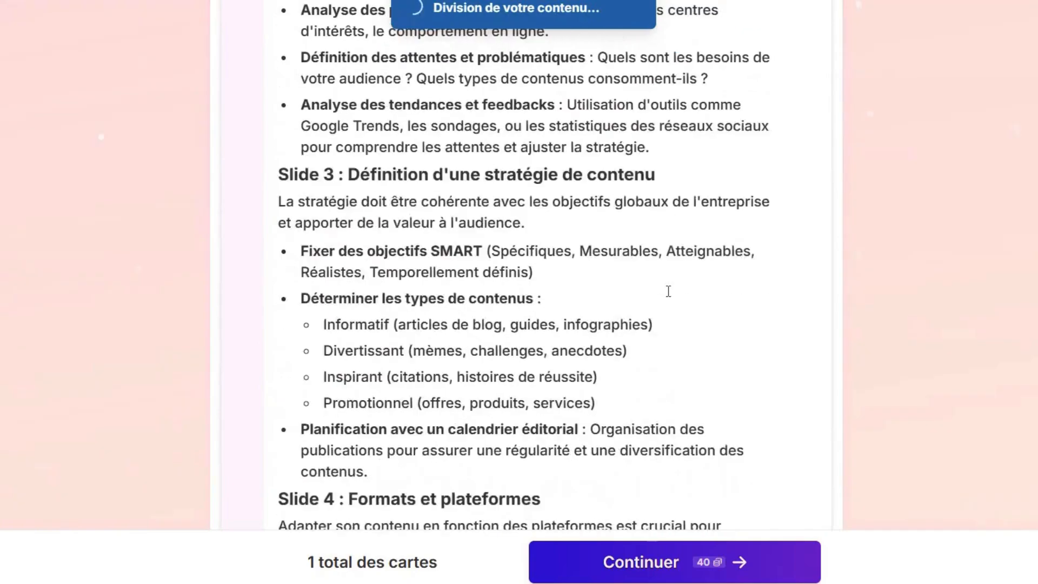
pyautogui.scroll(15, 668, 290)
pyautogui.scroll(3, 668, 291)
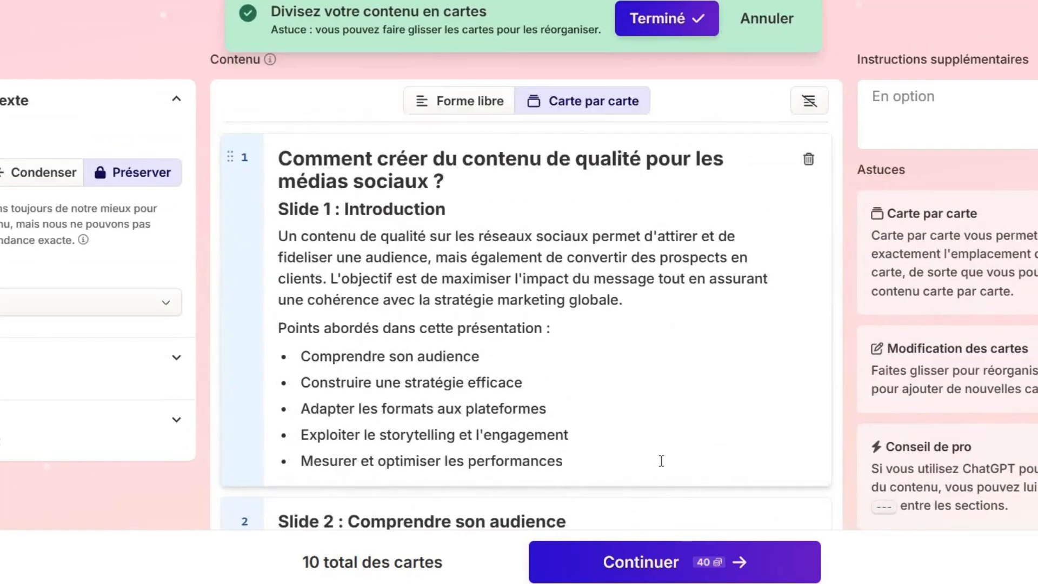
pyautogui.scroll(-15, 660, 461)
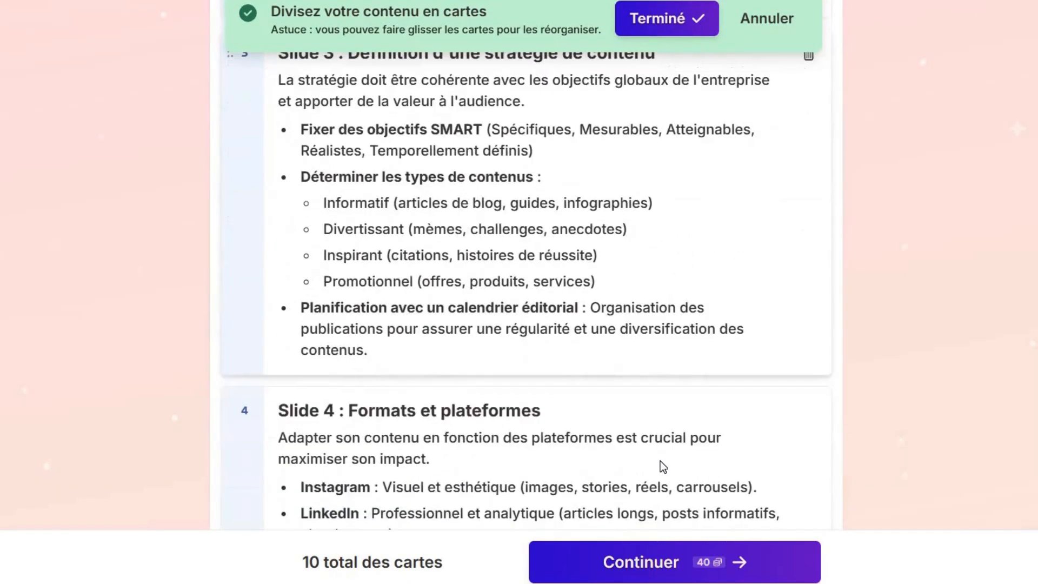
pyautogui.scroll(-9, 660, 460)
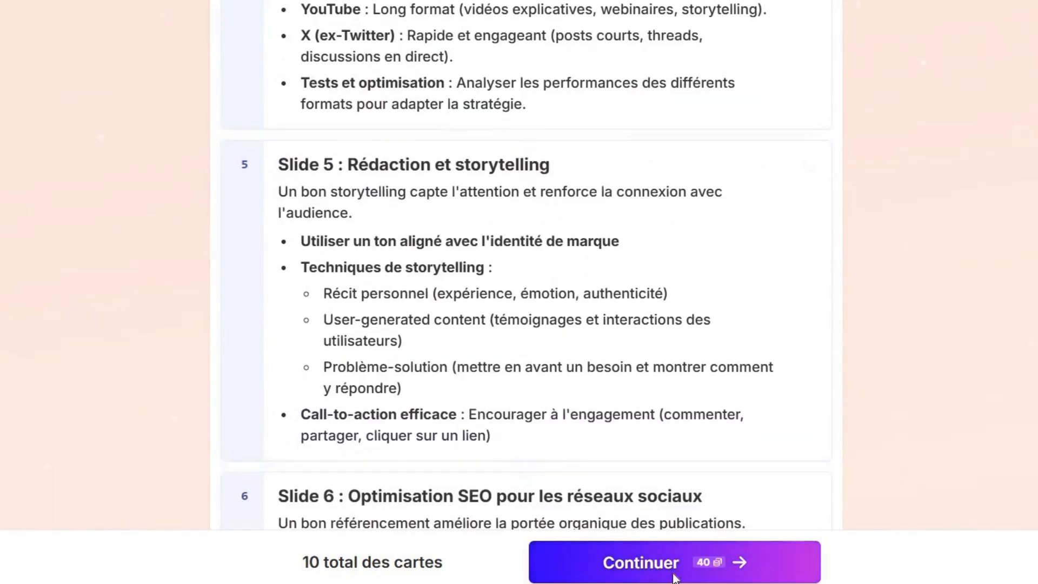
pyautogui.click(675, 577)
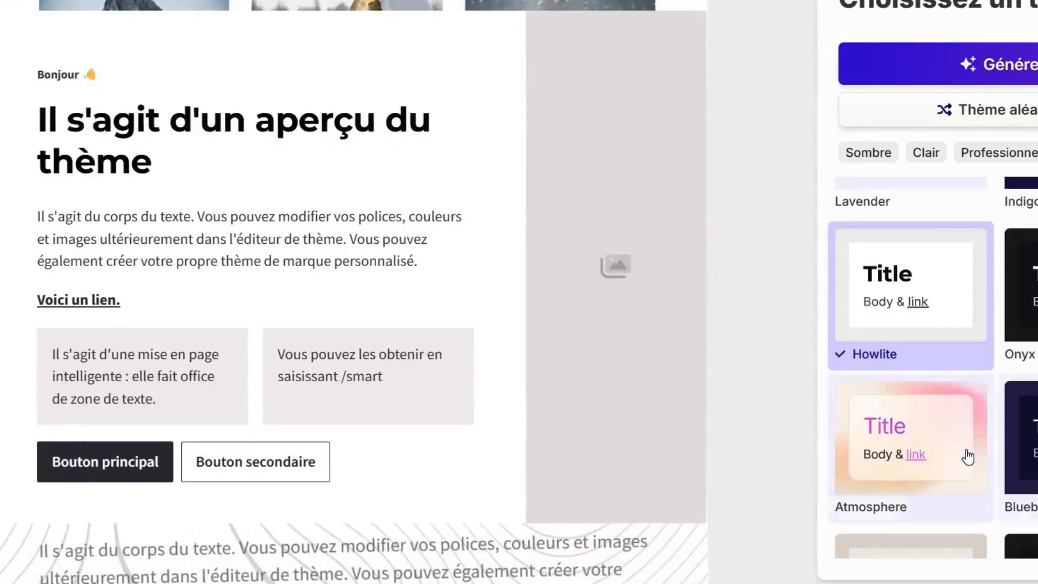
# Step: Choose the Atmosphere theme after browsing the available themes, and generate the carousel
pyautogui.click(967, 457)
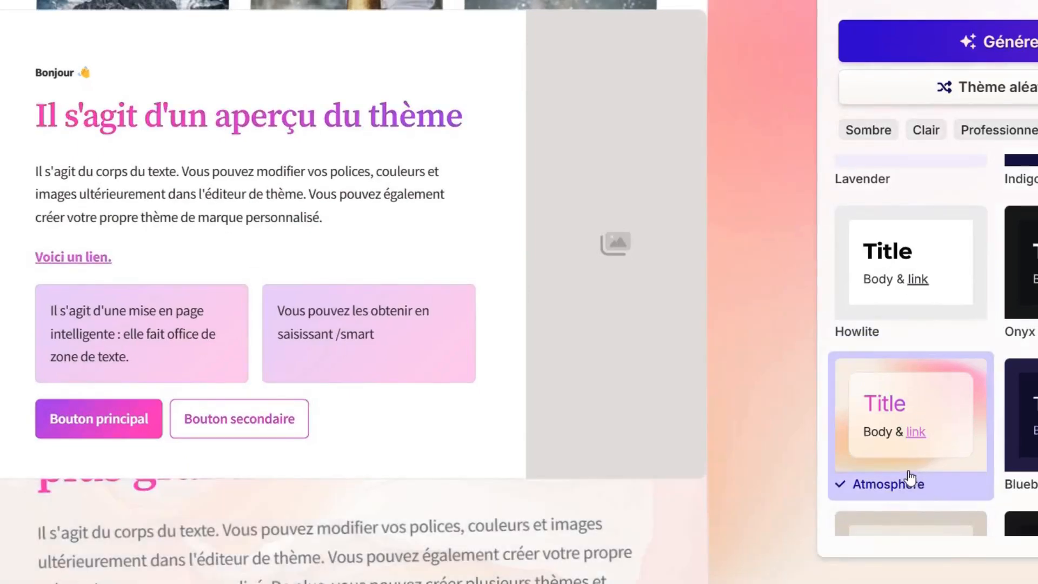
pyautogui.scroll(-2, 911, 477)
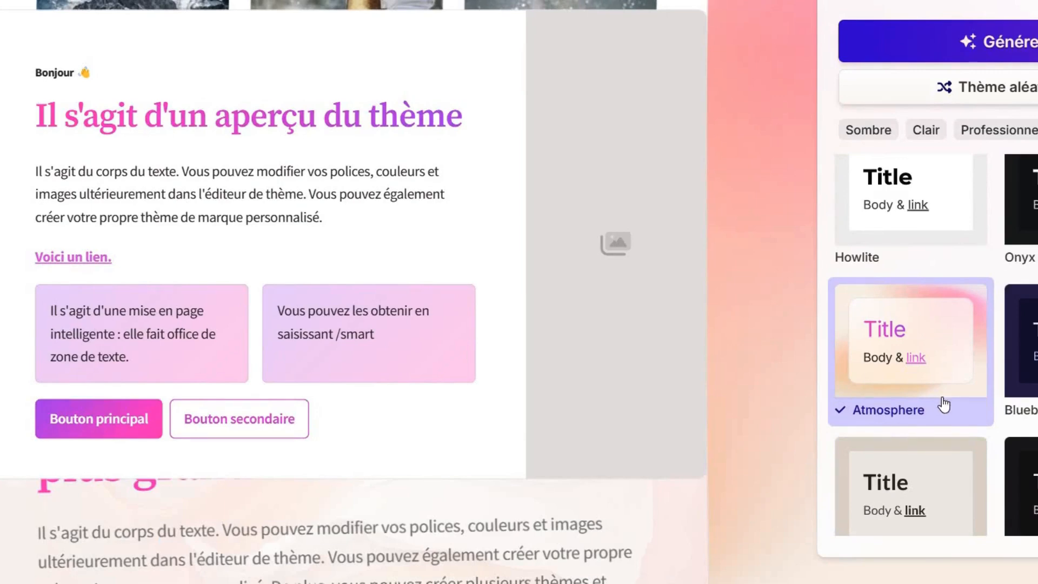
pyautogui.scroll(-10, 944, 405)
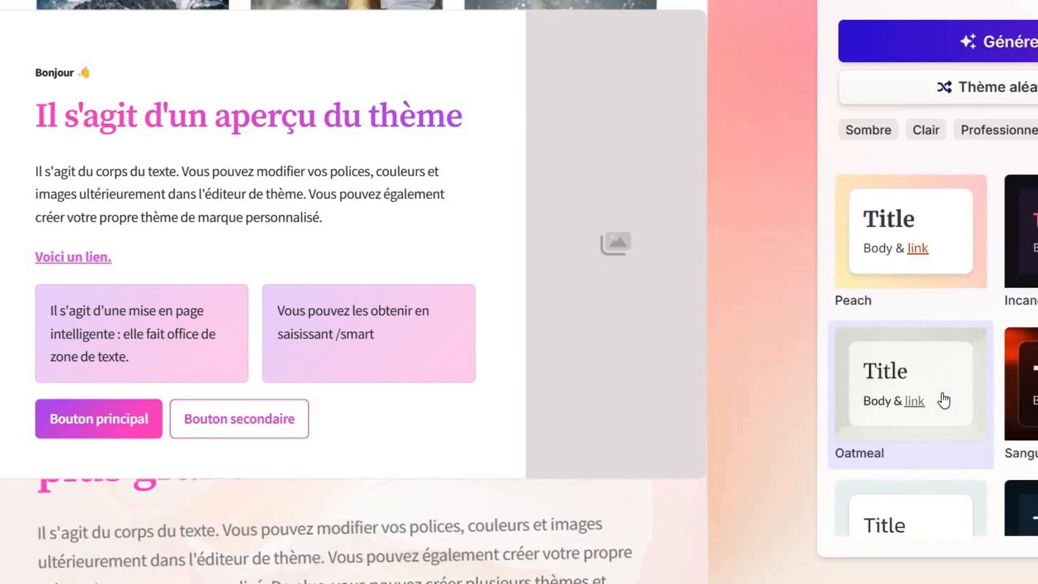
pyautogui.scroll(-12, 943, 400)
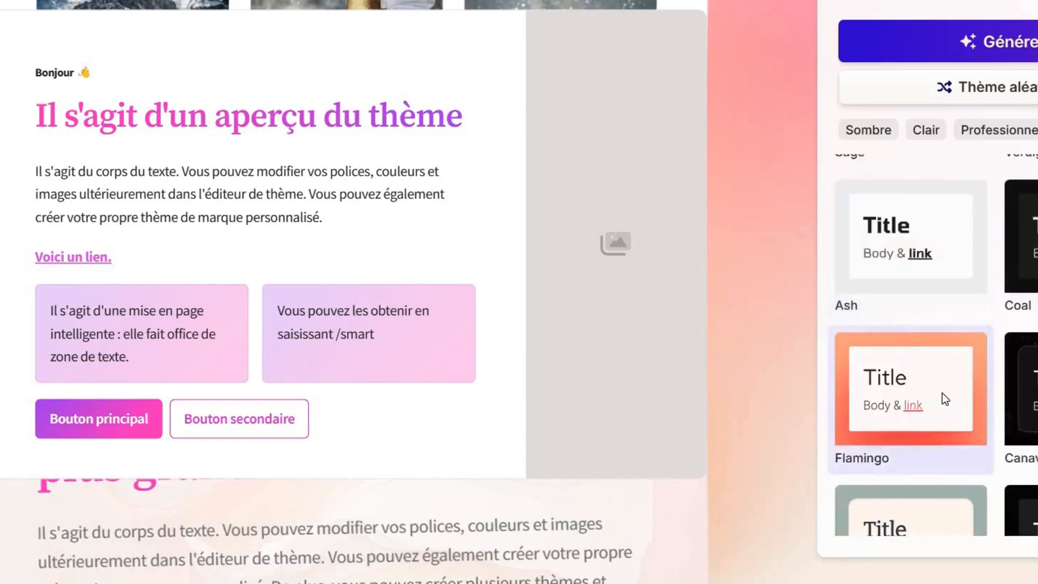
pyautogui.scroll(-9, 944, 400)
pyautogui.scroll(-11, 944, 401)
pyautogui.scroll(12, 943, 401)
pyautogui.scroll(-8, 943, 400)
pyautogui.scroll(6, 943, 400)
pyautogui.scroll(3, 943, 401)
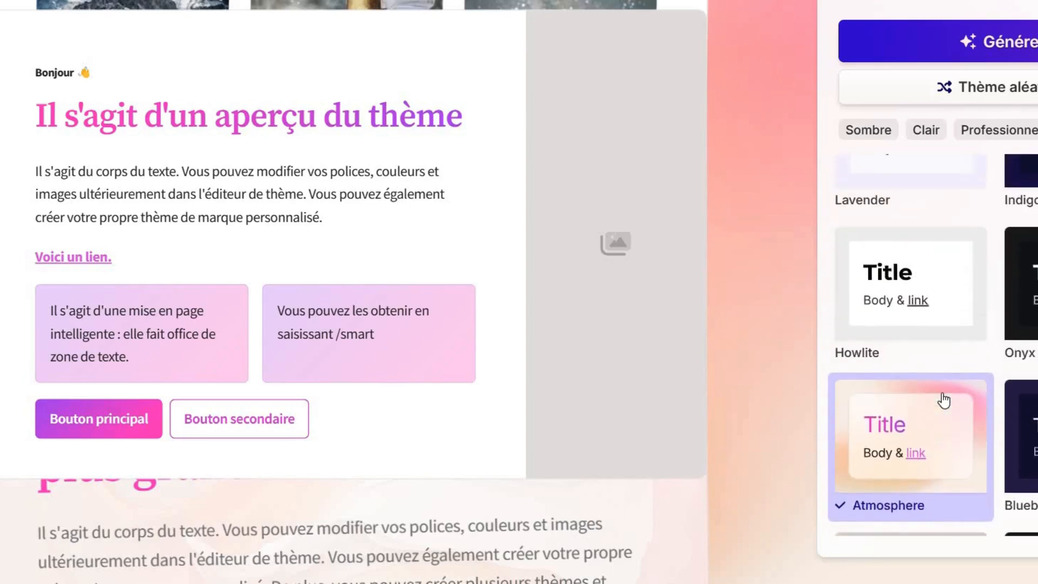
pyautogui.click(1005, 56)
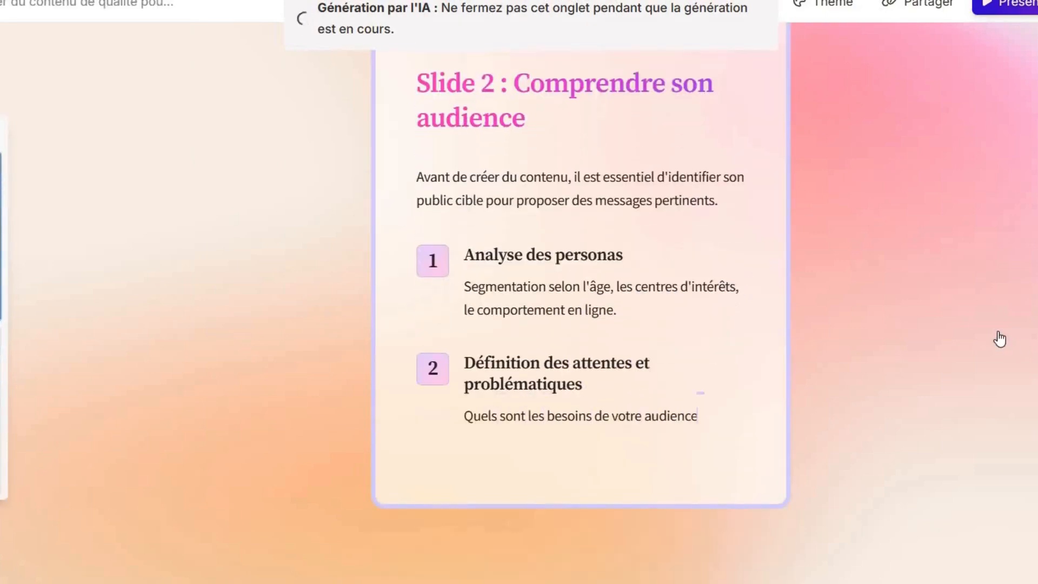
# Step: Examine the carousel cards as they are generated, then return to the introduction card
pyautogui.scroll(10, 999, 337)
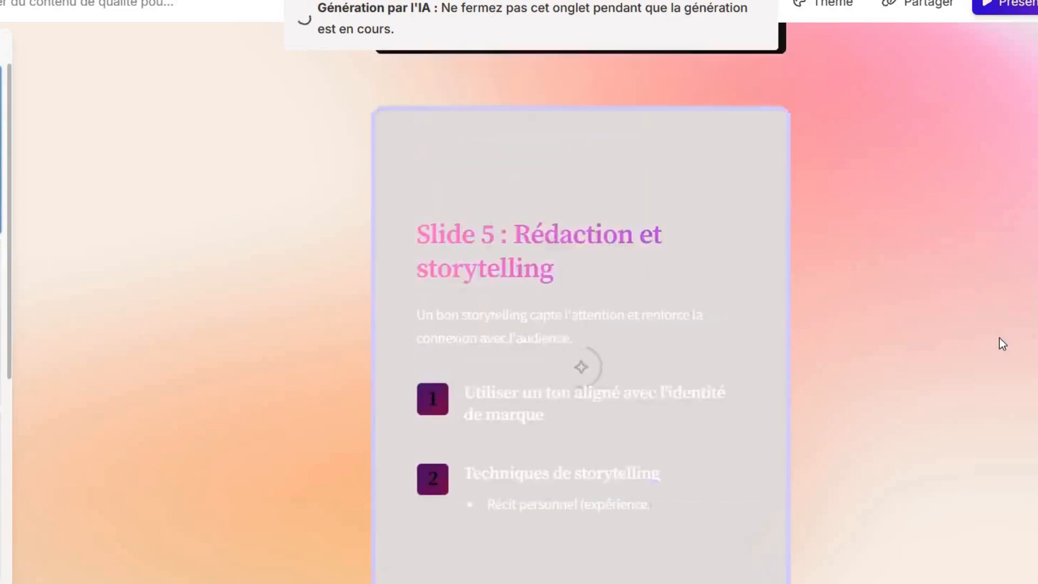
pyautogui.scroll(10, 1000, 337)
pyautogui.scroll(-9, 1000, 339)
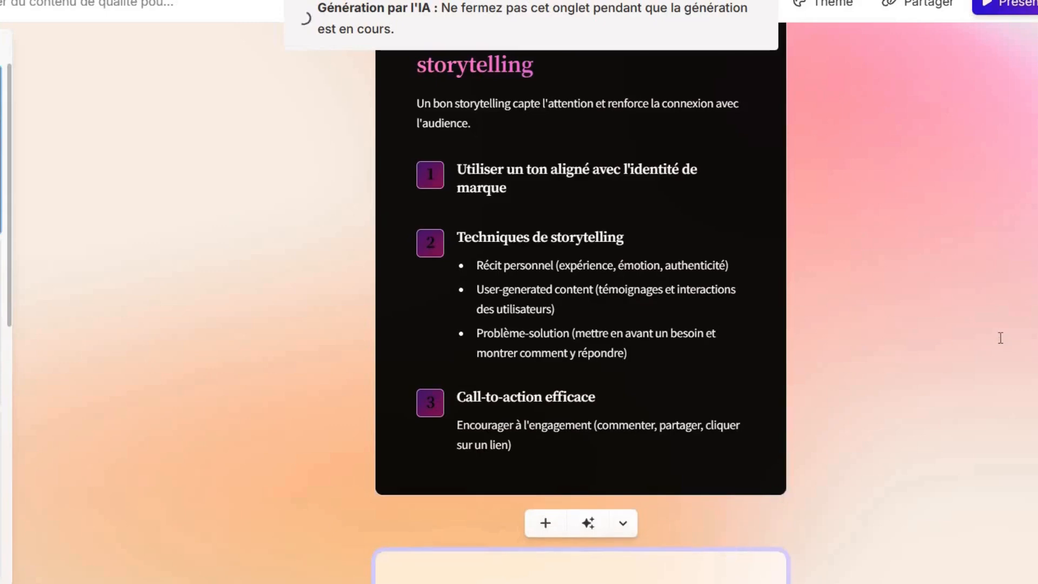
pyautogui.scroll(-7, 1000, 339)
pyautogui.scroll(-9, 1000, 338)
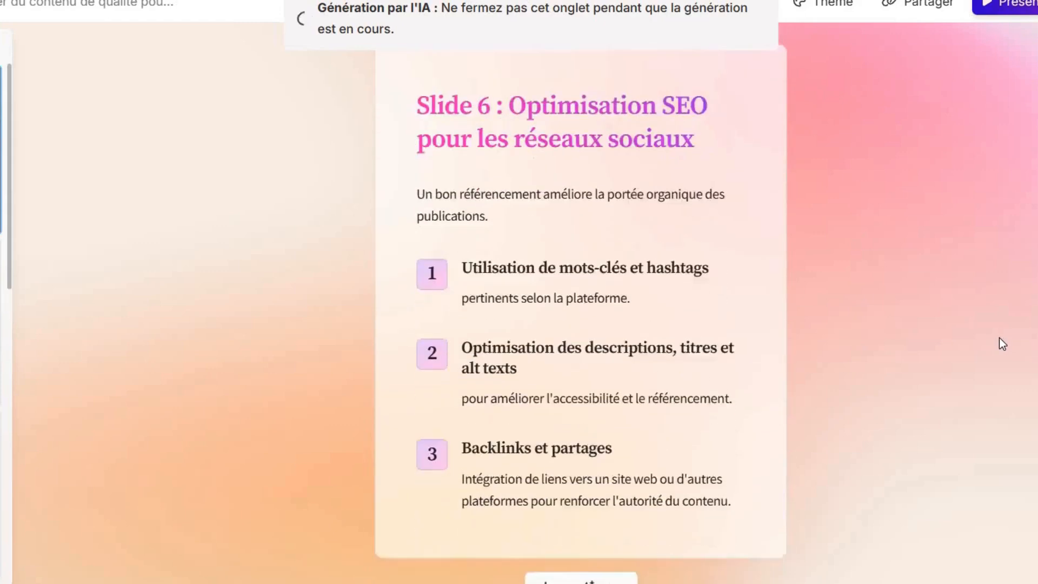
pyautogui.scroll(-9, 1000, 338)
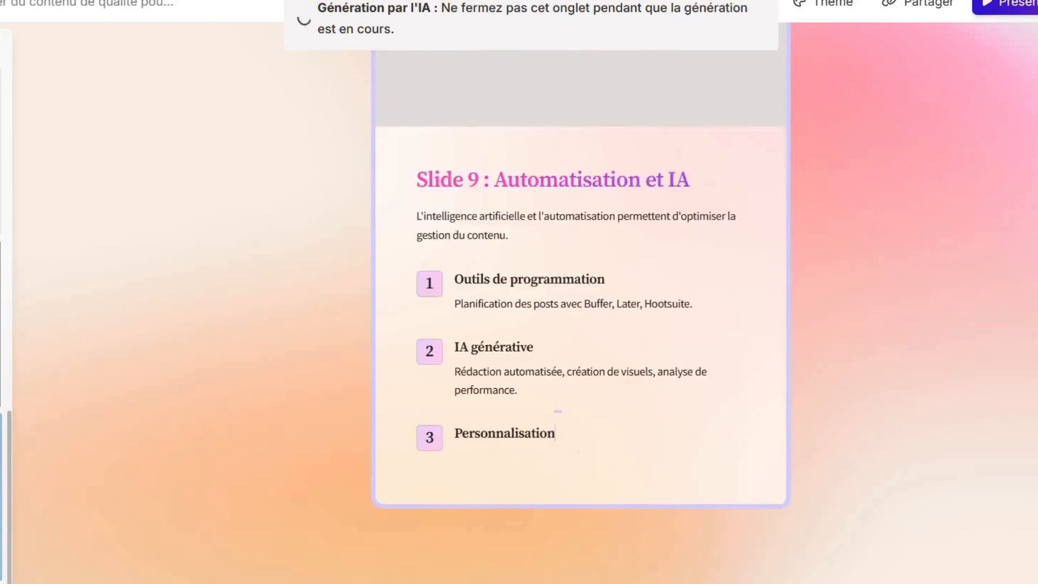
pyautogui.scroll(5, 581, 303)
pyautogui.scroll(9, 581, 303)
pyautogui.scroll(15, 581, 303)
pyautogui.scroll(12, 581, 303)
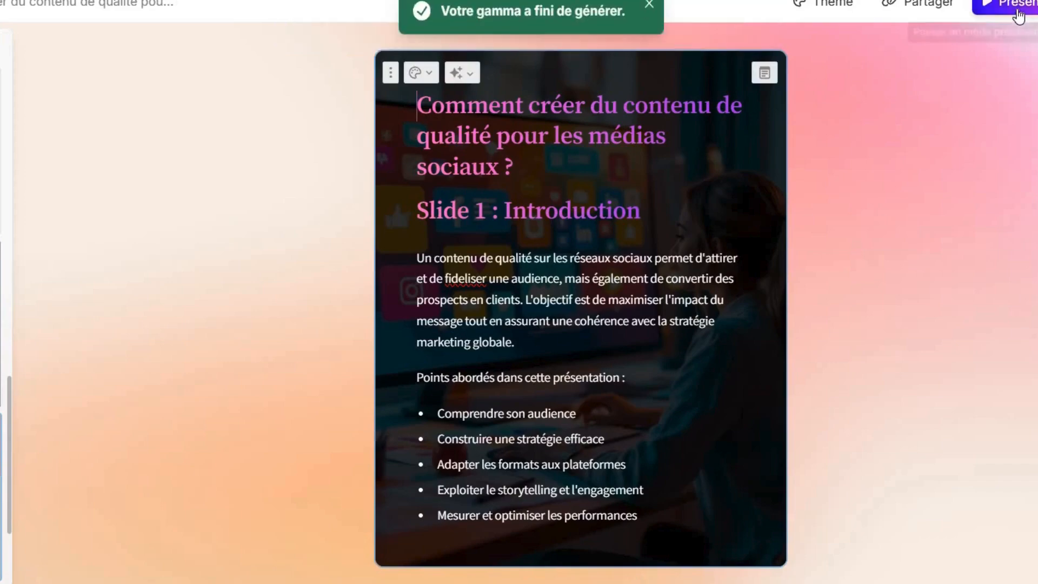
# Step: Present the finished carousel and go through its slides up to Slide 10, the conclusion
pyautogui.click(1018, 12)
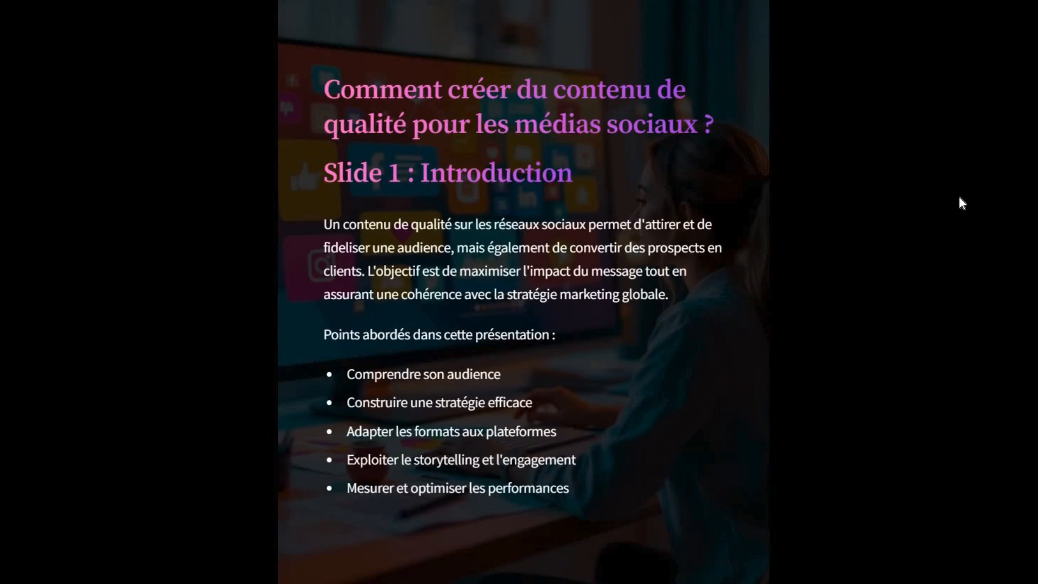
pyautogui.press('Right')
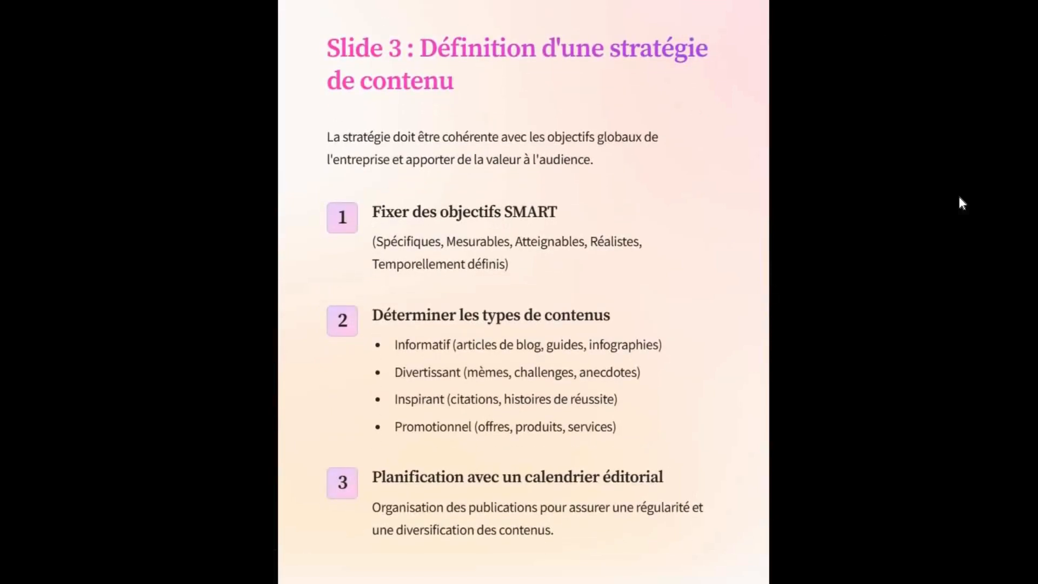
pyautogui.press('Right')
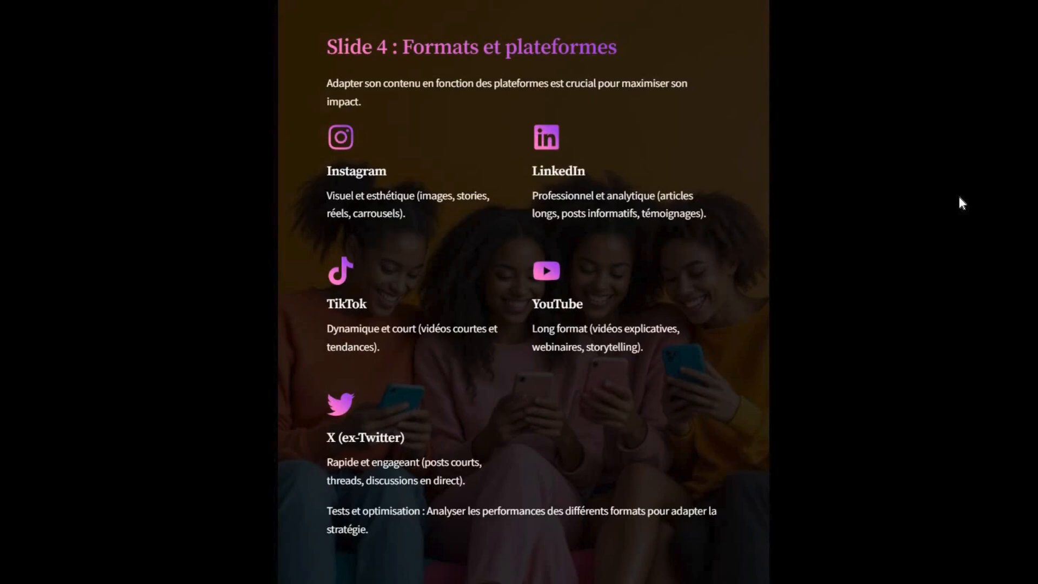
pyautogui.press('Right')
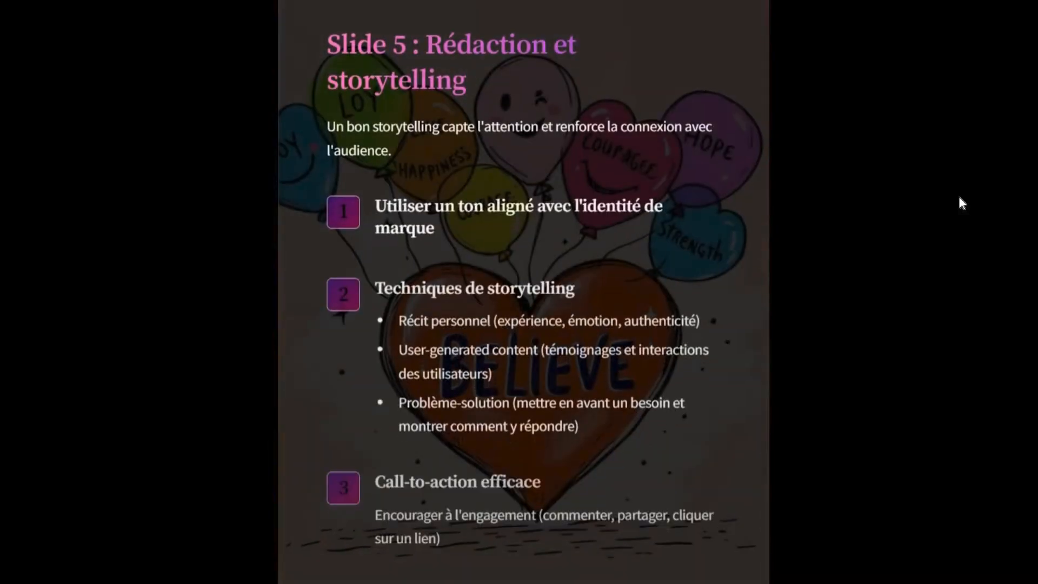
pyautogui.press('Right')
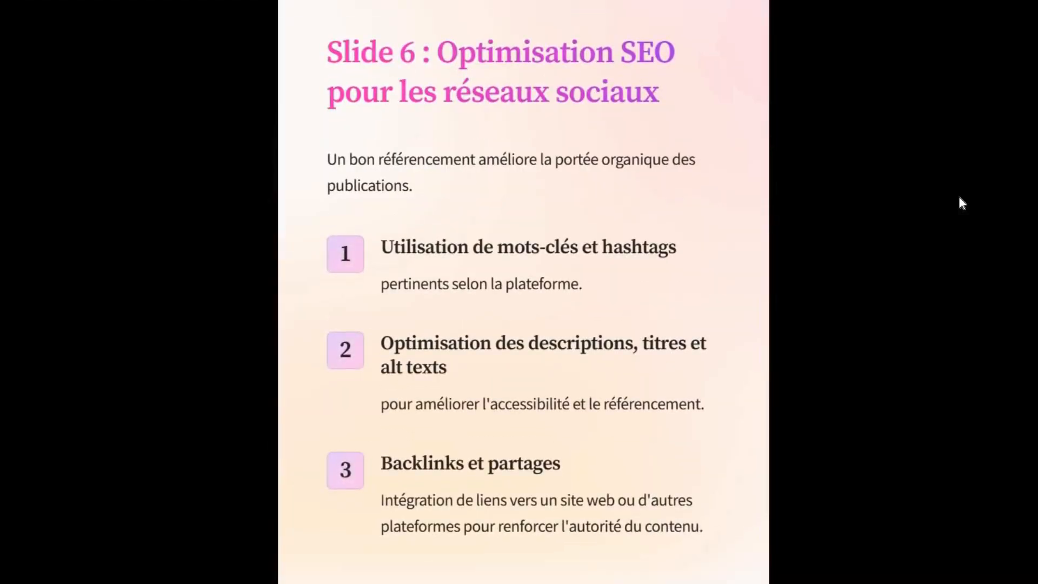
pyautogui.press('Right')
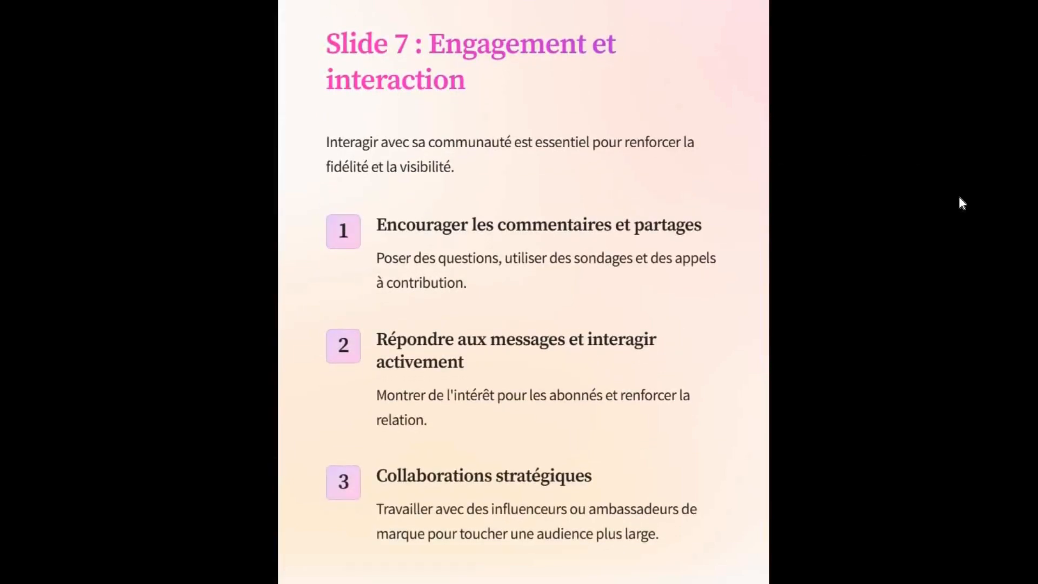
pyautogui.press('Right')
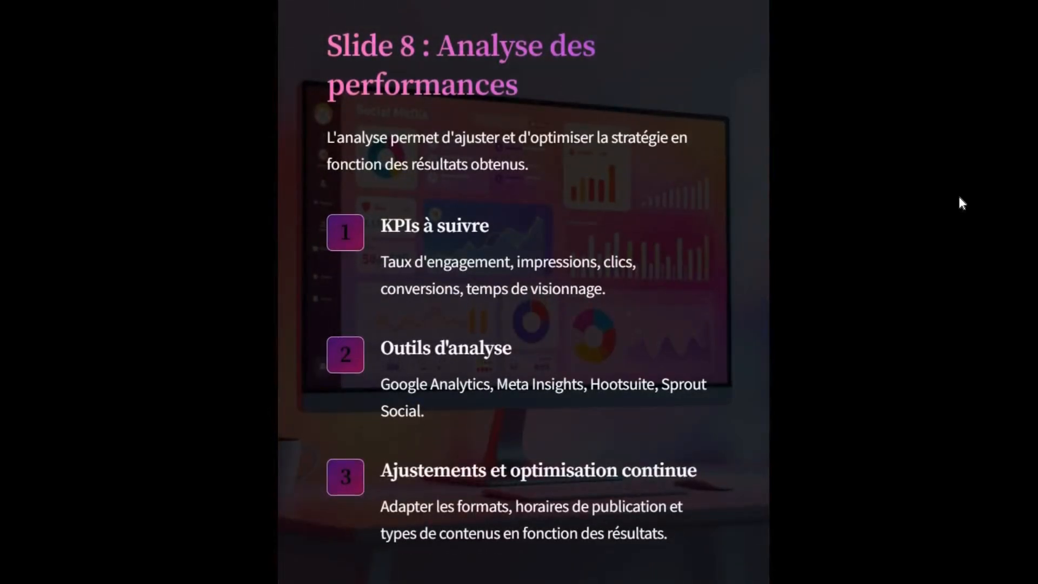
pyautogui.press('Right')
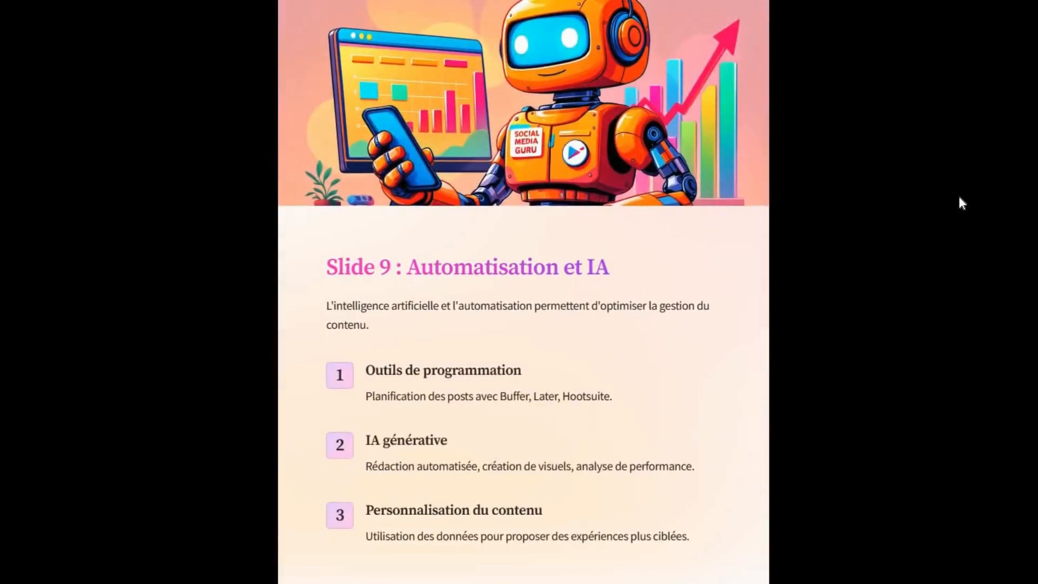
pyautogui.press('Right')
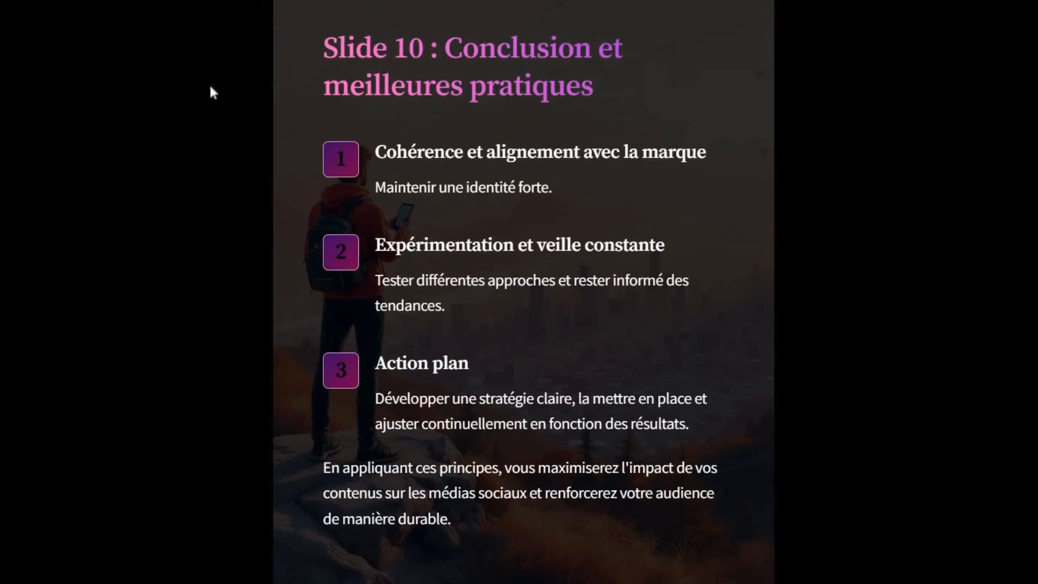
# Step: Export all cards of the carousel to PowerPoint from the sharing options
pyautogui.moveTo(930, 2)
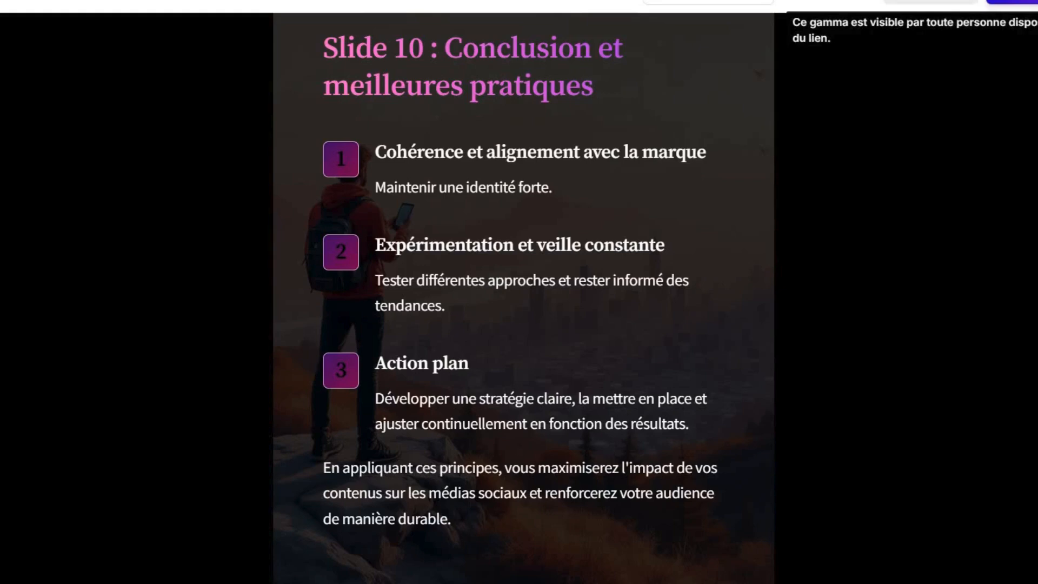
pyautogui.click(930, 2)
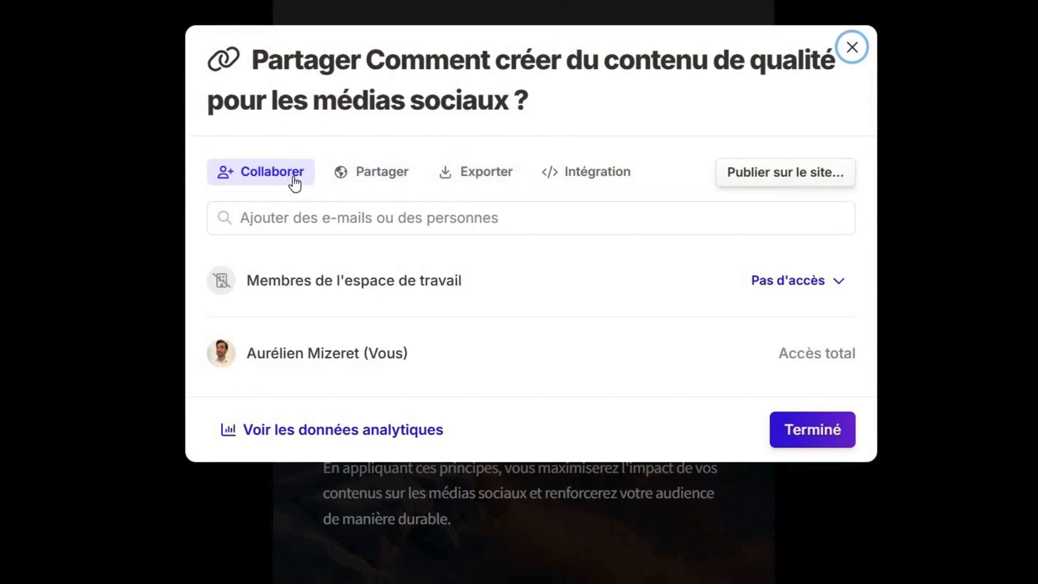
pyautogui.click(466, 185)
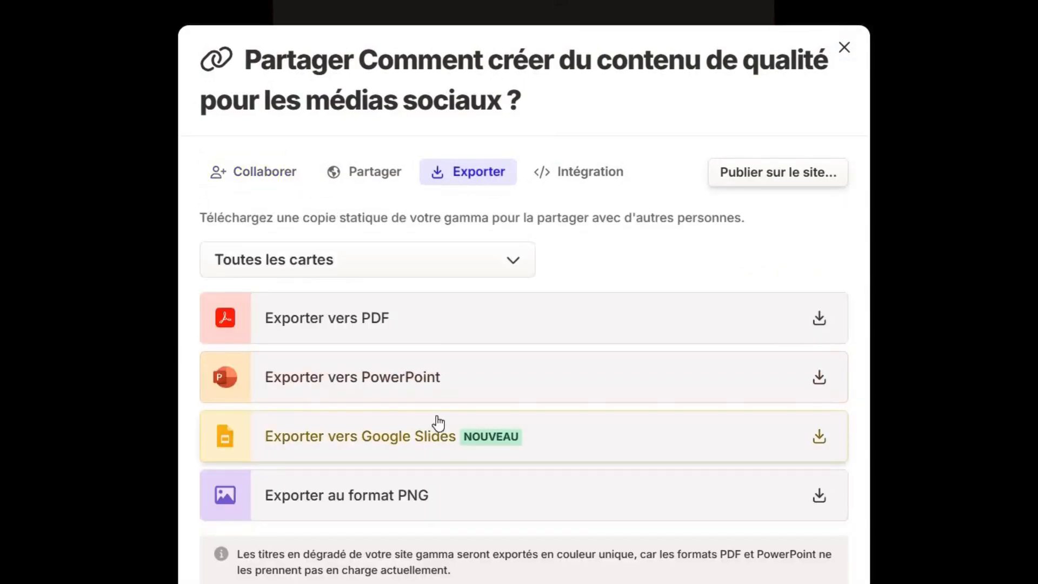
pyautogui.scroll(-2, 438, 423)
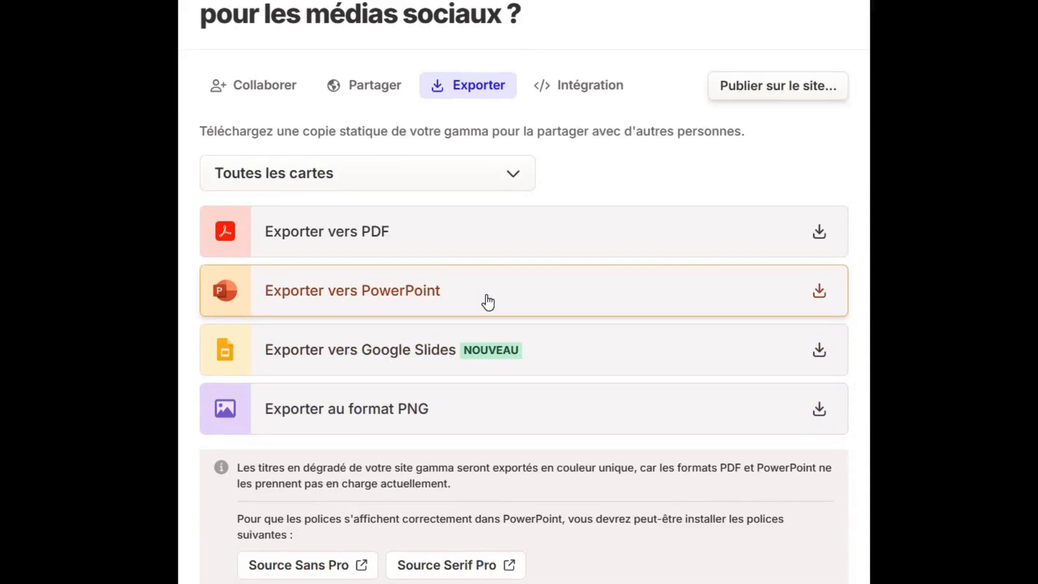
pyautogui.click(486, 294)
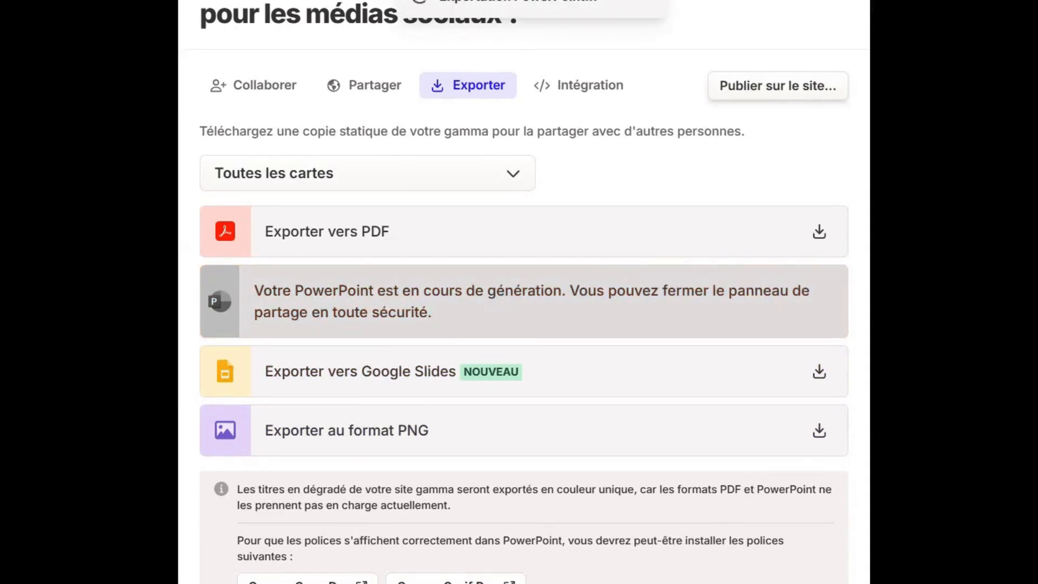
# Step: Switch to Canva and create a new blank story design from the social network formats
pyautogui.click(946, 1)
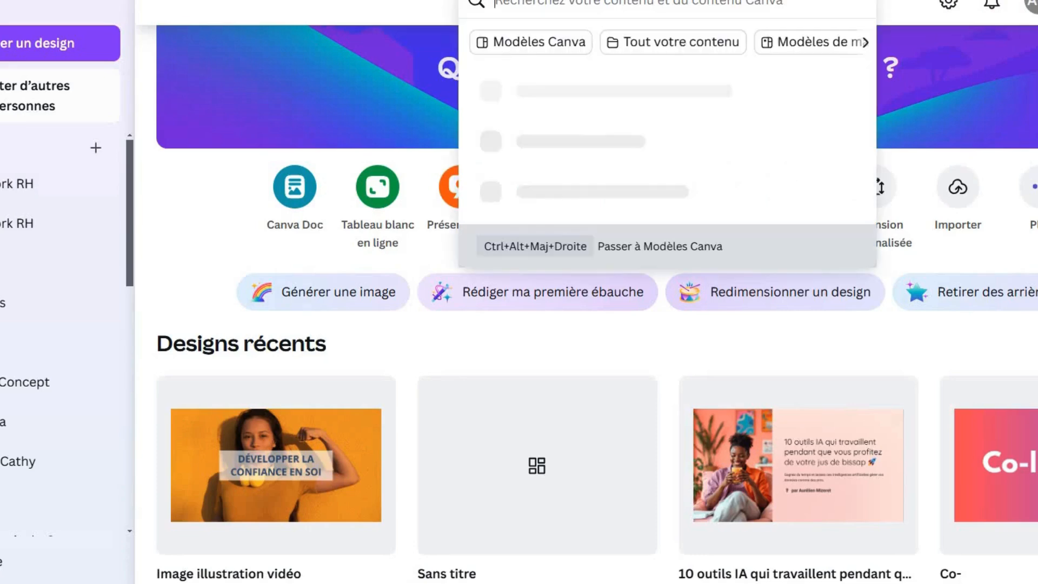
pyautogui.write('story')
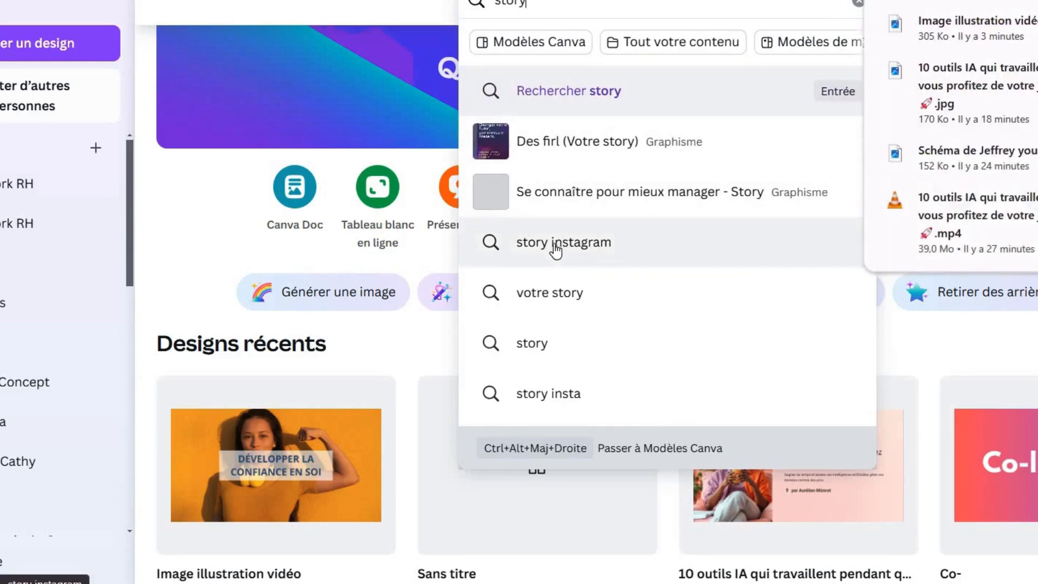
pyautogui.click(631, 202)
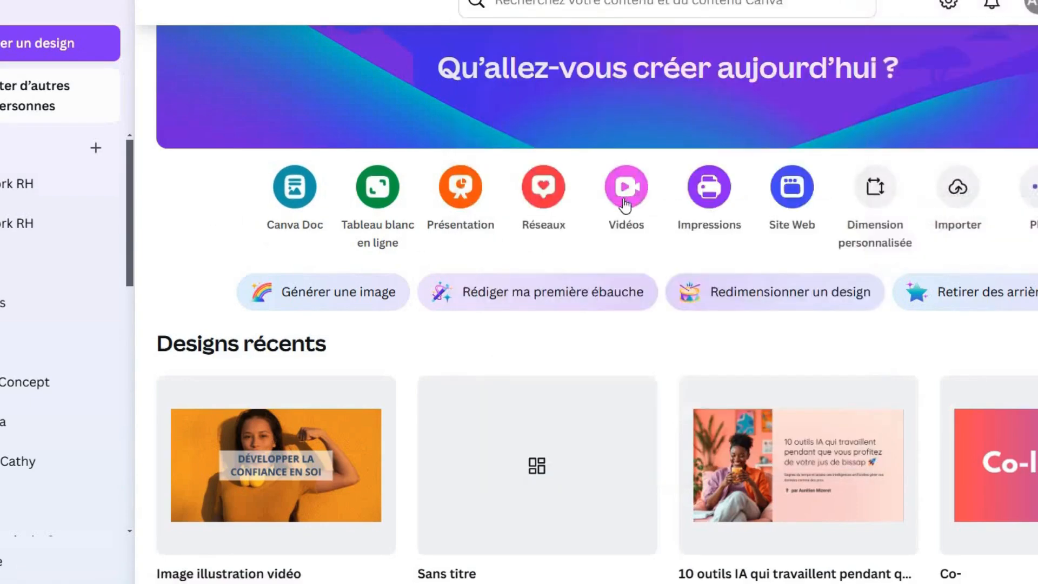
pyautogui.click(535, 198)
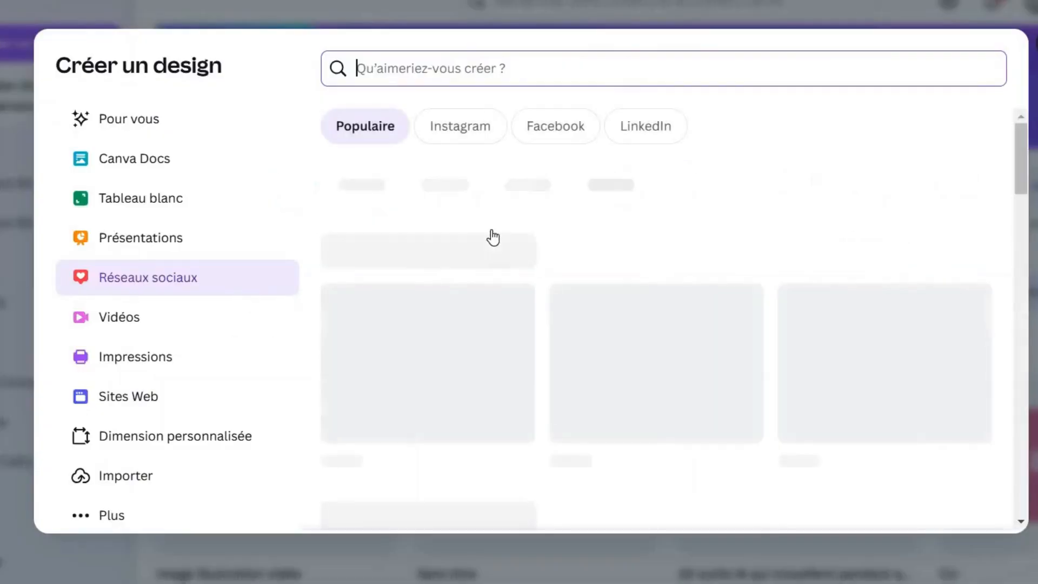
pyautogui.click(527, 206)
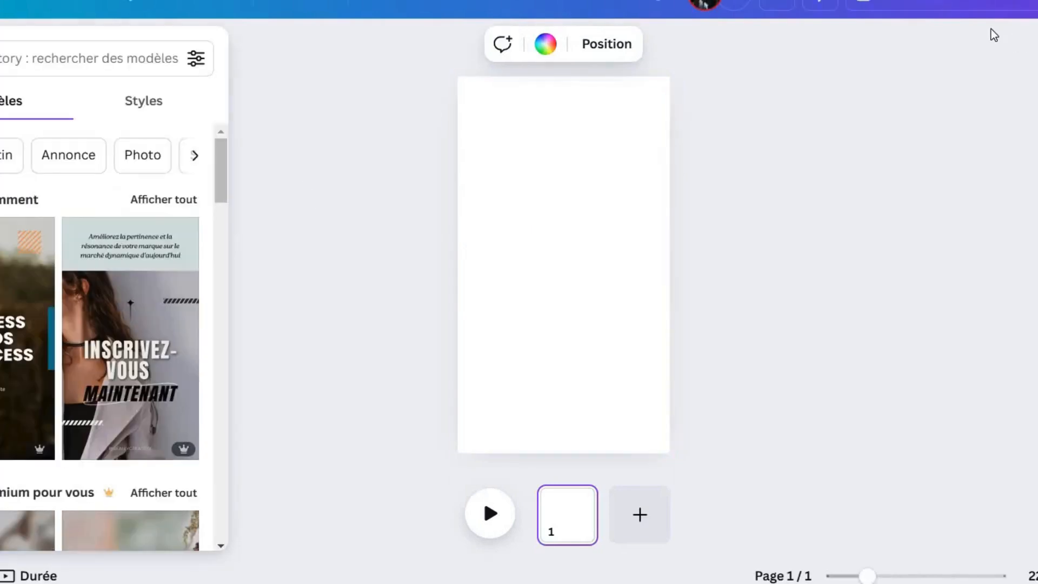
# Step: Import the exported PowerPoint file into the Canva design and place its first slide on page 1
pyautogui.moveTo(968, 21); pyautogui.dragTo(397, 200)
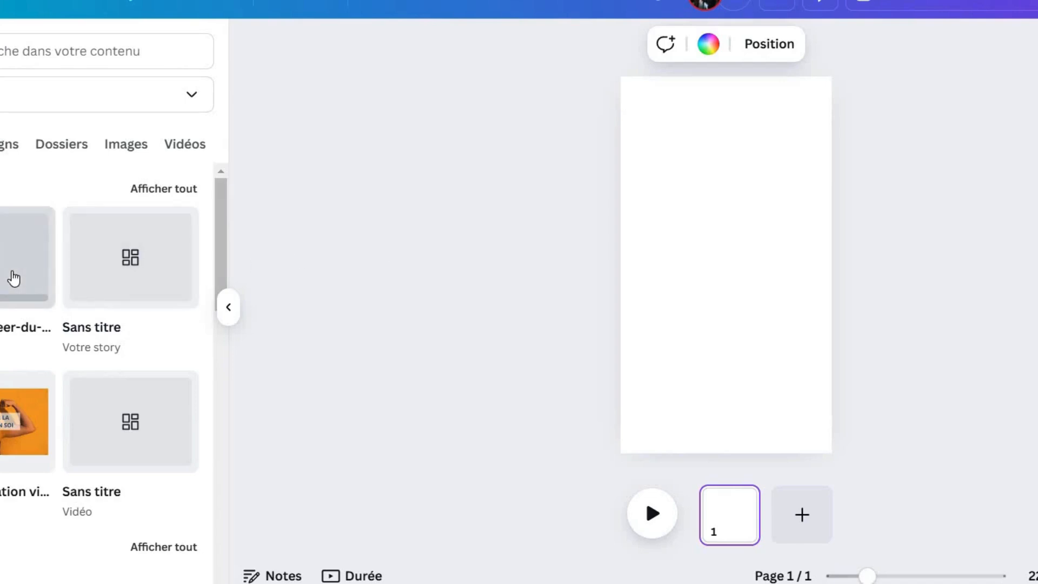
pyautogui.click(11, 276)
pyautogui.click(35, 200)
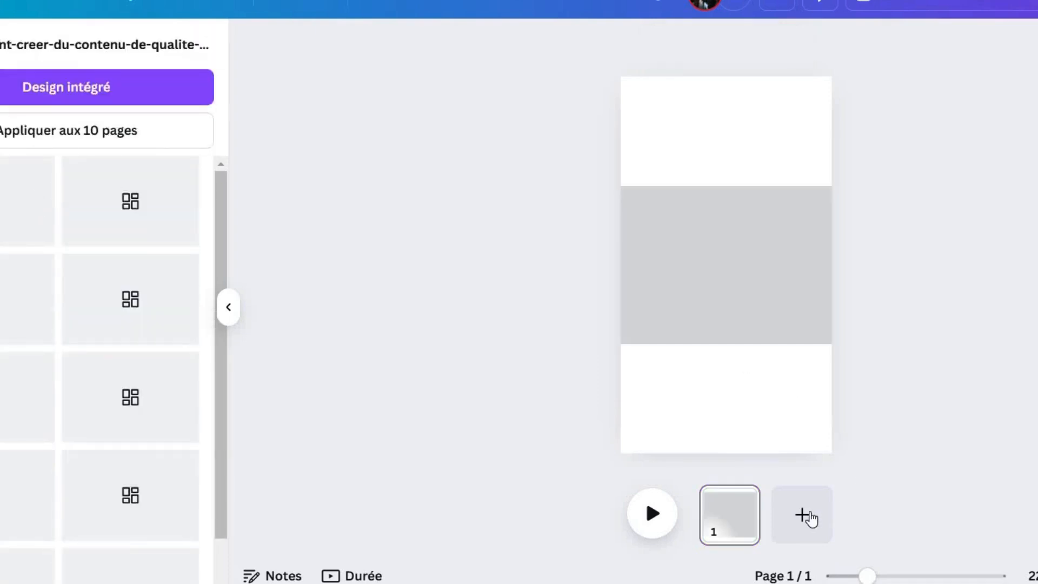
# Step: Add pages 2 to 5 and fill each one with the matching slide of the imported presentation
pyautogui.click(802, 514)
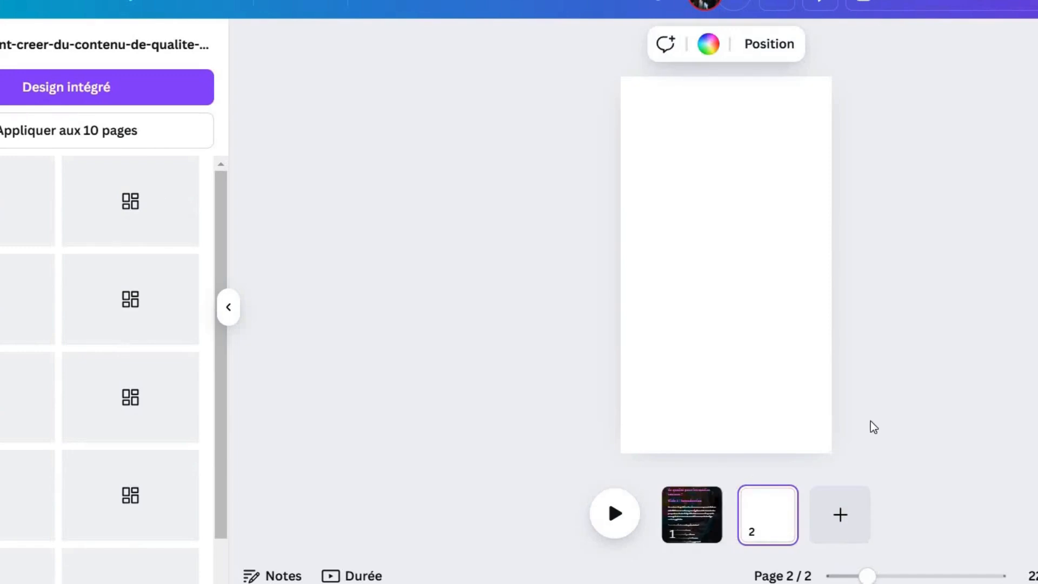
pyautogui.click(841, 514)
pyautogui.click(5, 297)
pyautogui.click(884, 528)
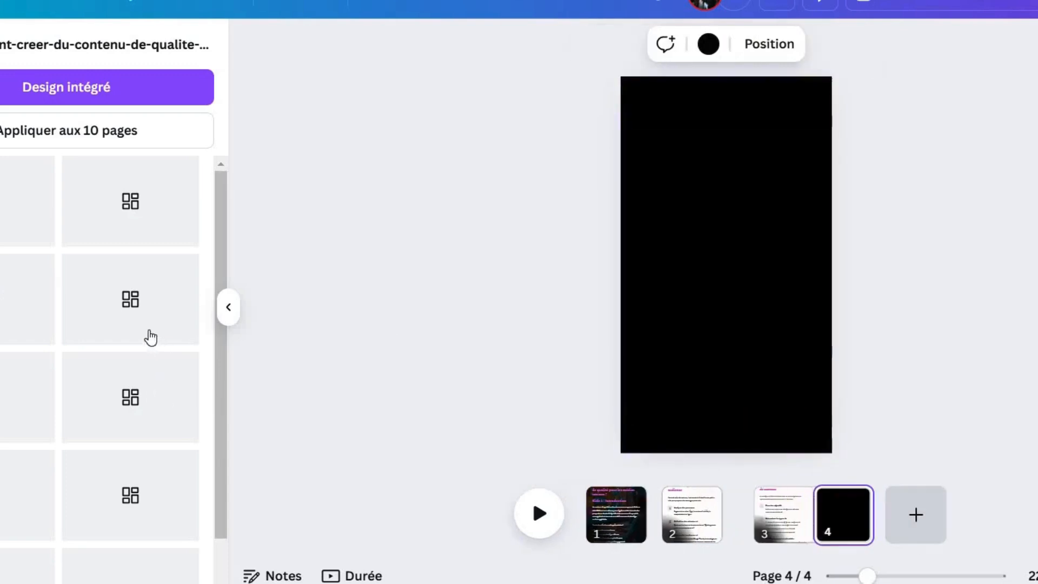
pyautogui.click(148, 321)
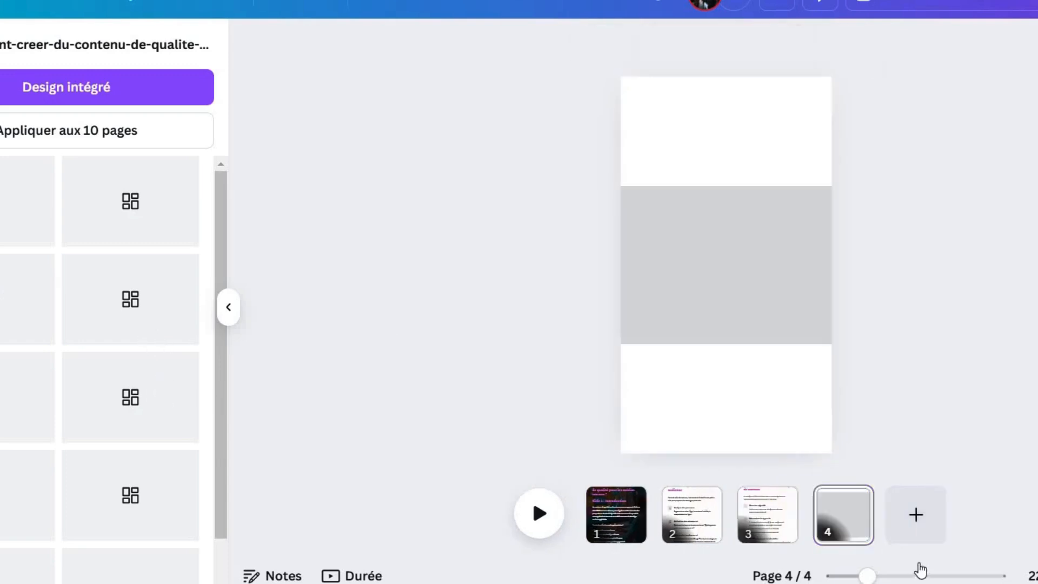
pyautogui.click(914, 516)
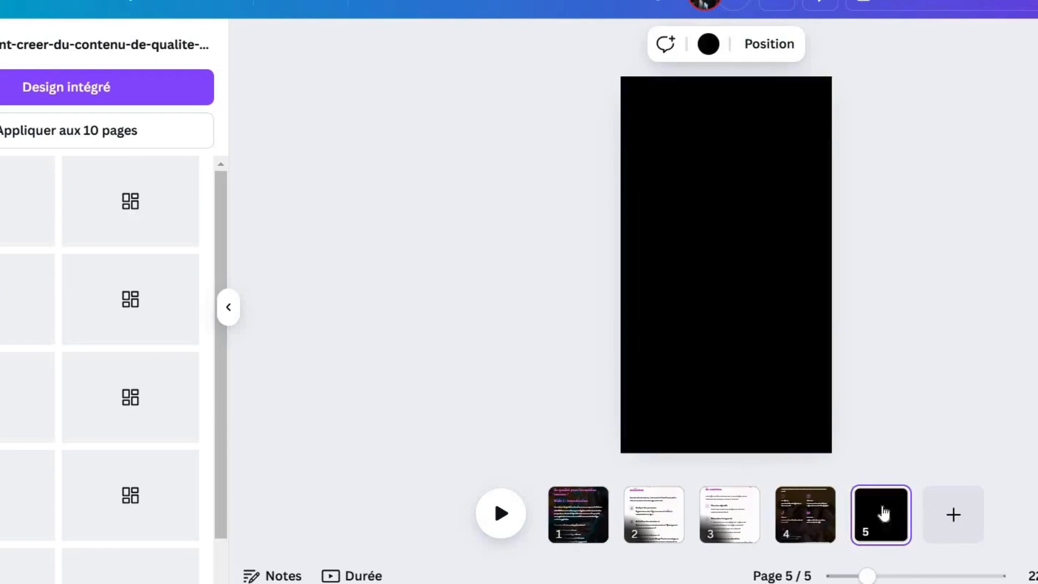
pyautogui.click(954, 515)
pyautogui.click(144, 422)
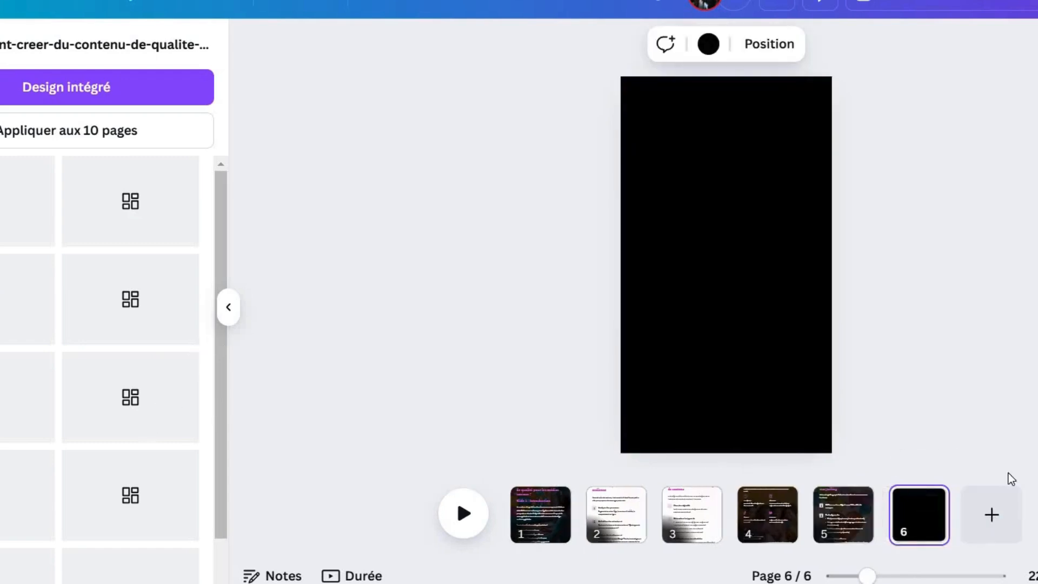
# Step: Add the remaining pages up to page 10, filling pages 6 to 10 with the matching slides of the imported presentation
pyautogui.click(1004, 513)
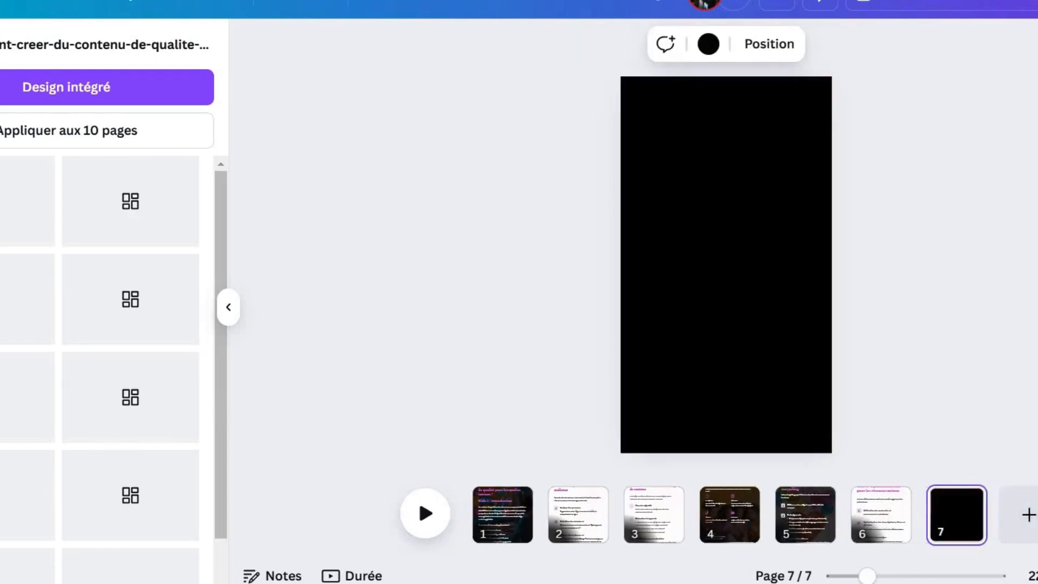
pyautogui.click(99, 505)
pyautogui.hotkey('ctrl', 'Return')
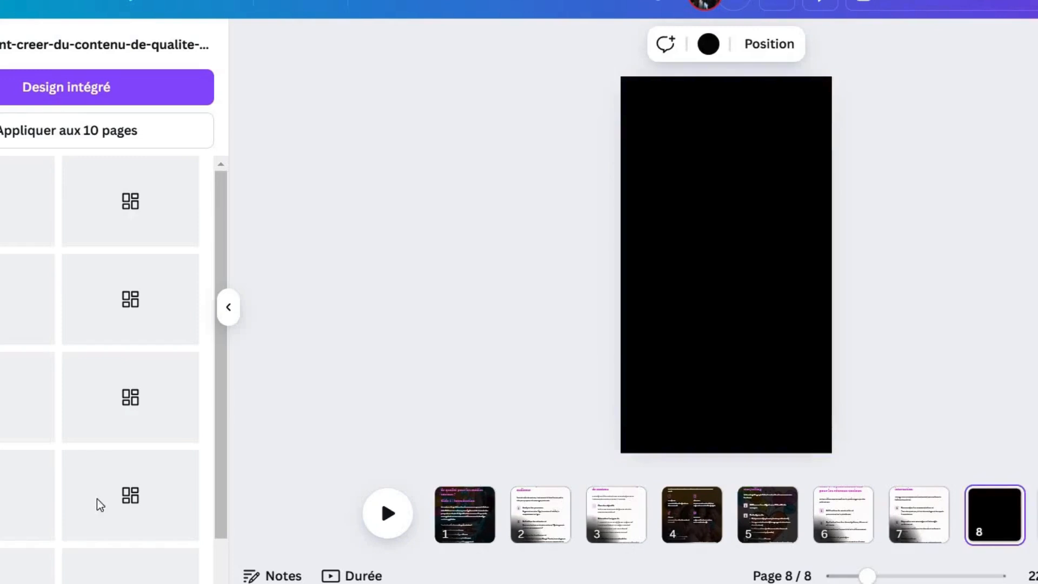
pyautogui.click(99, 504)
pyautogui.scroll(-1, 99, 487)
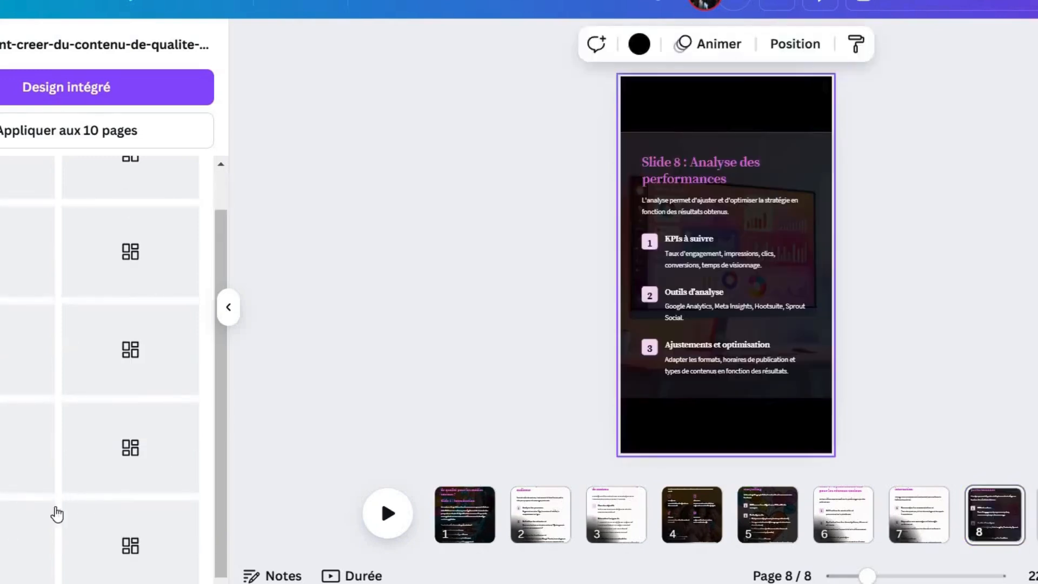
pyautogui.click(25, 523)
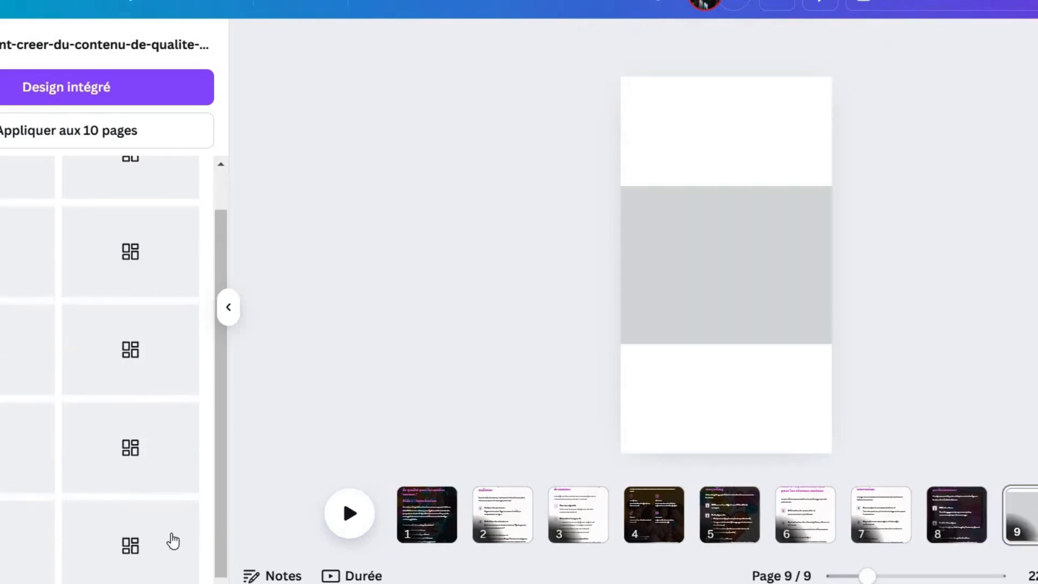
pyautogui.hotkey('ctrl', 'Return')
pyautogui.click(134, 546)
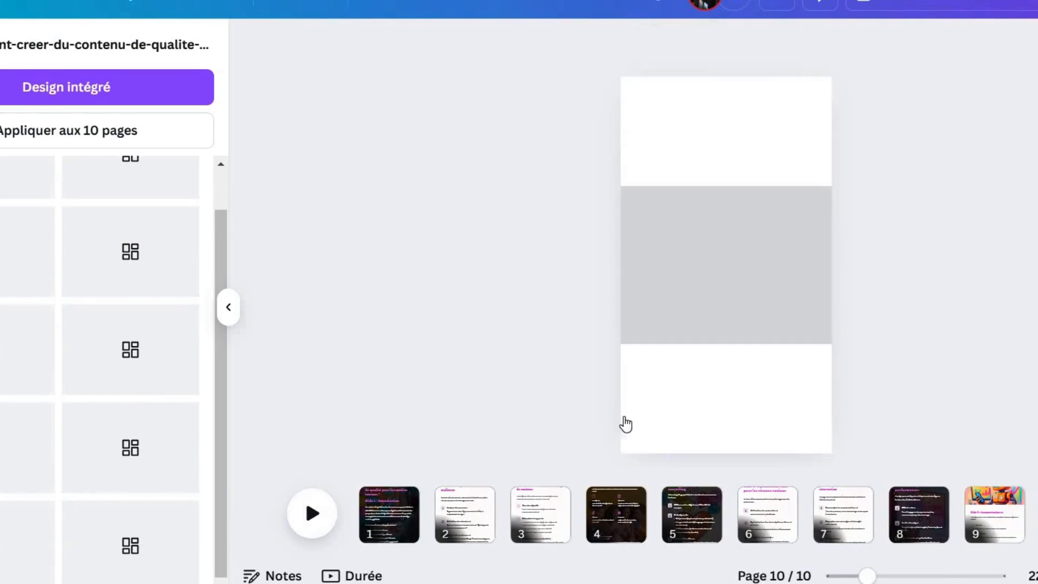
# Step: Stretch all elements of page 1 vertically so they fill the full height of the story page
pyautogui.click(403, 525)
pyautogui.moveTo(553, 114); pyautogui.dragTo(731, 413)
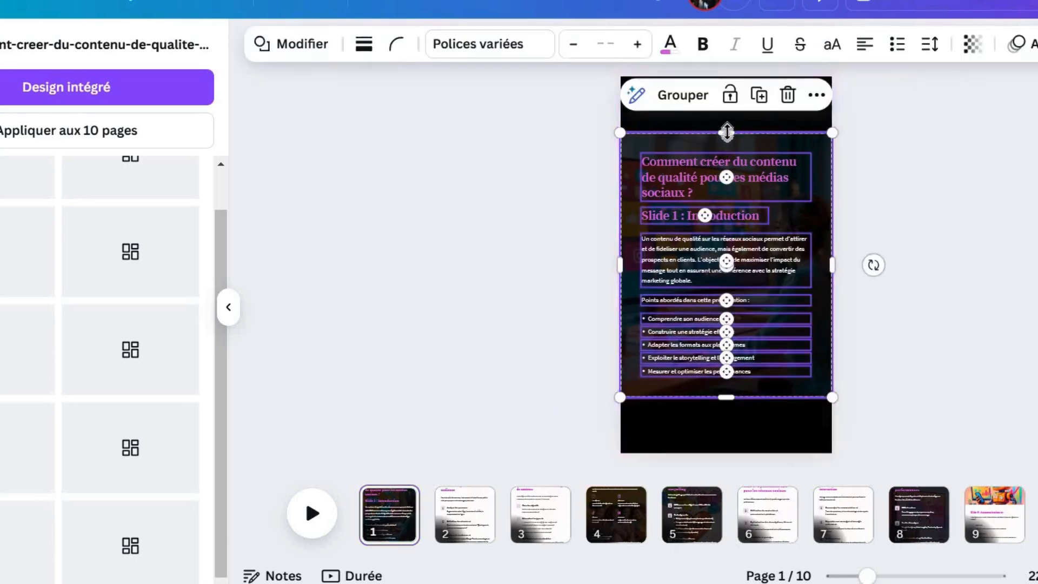
pyautogui.moveTo(726, 132); pyautogui.dragTo(725, 76)
pyautogui.moveTo(725, 455); pyautogui.dragTo(725, 456)
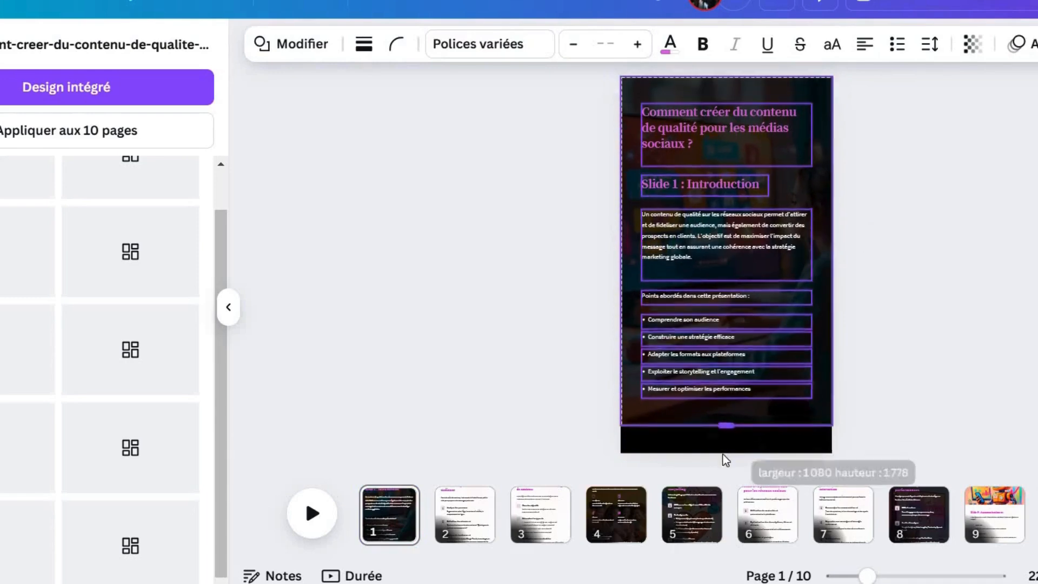
pyautogui.press('Escape')
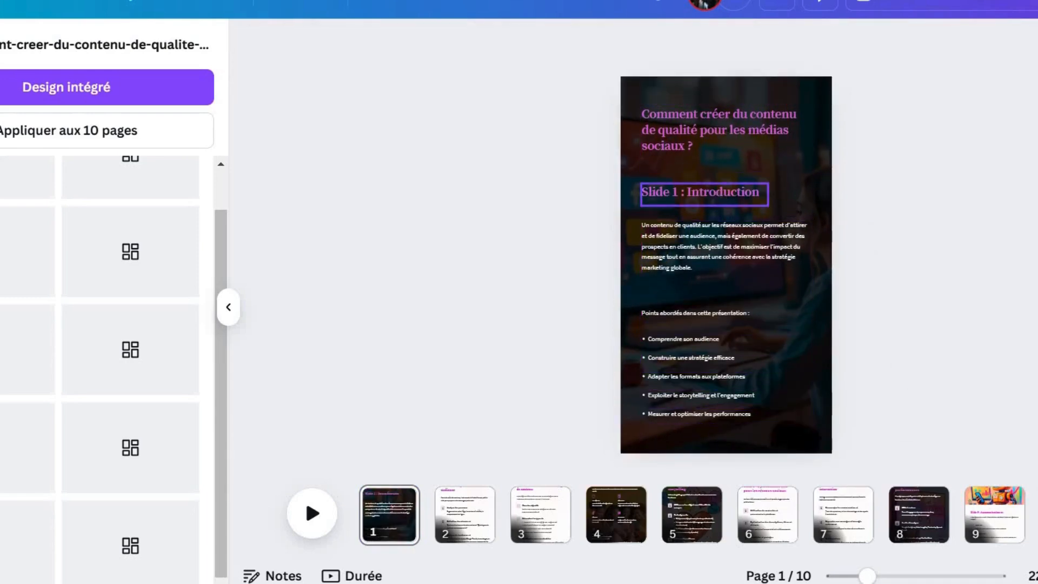
# Step: Delete the "Slide 1 : Introduction" heading from page 1
pyautogui.click(704, 194)
pyautogui.press('Escape')
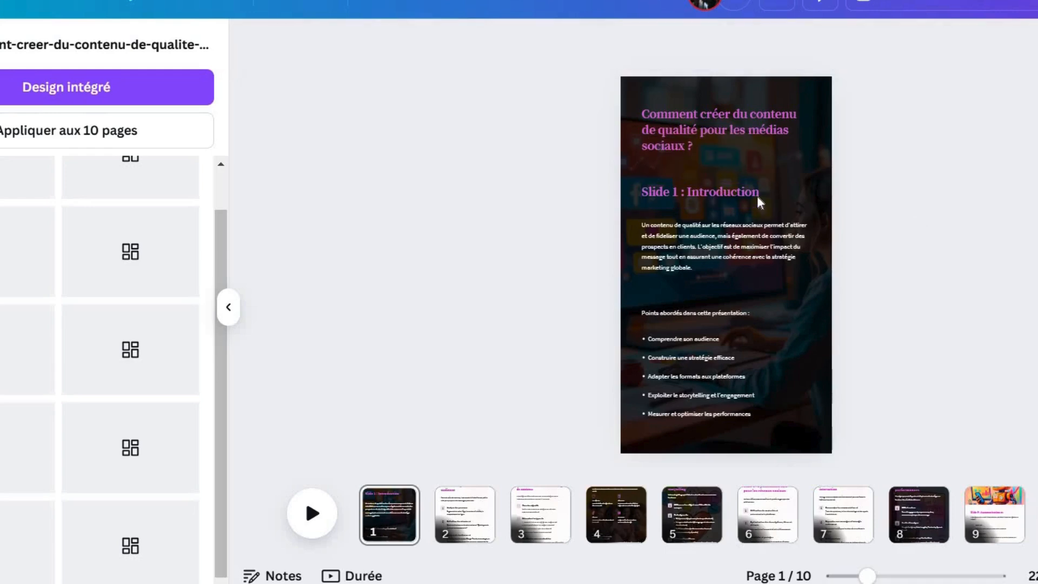
pyautogui.click(760, 200)
pyautogui.press('Delete')
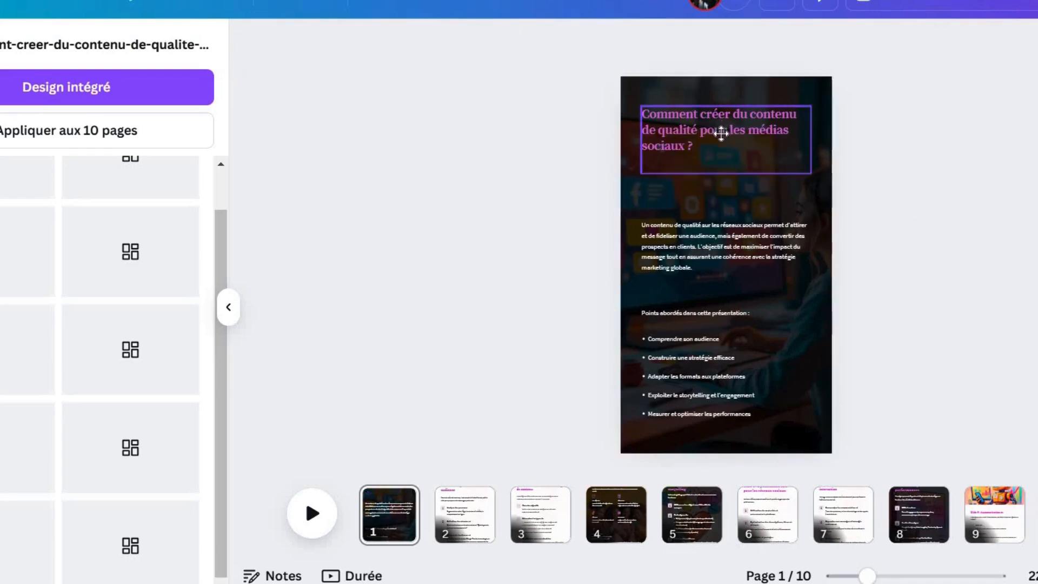
# Step: Reposition the main title on page 1 and resize its text box to nearly the width of the text below
pyautogui.click(721, 132)
pyautogui.moveTo(721, 132); pyautogui.dragTo(720, 142)
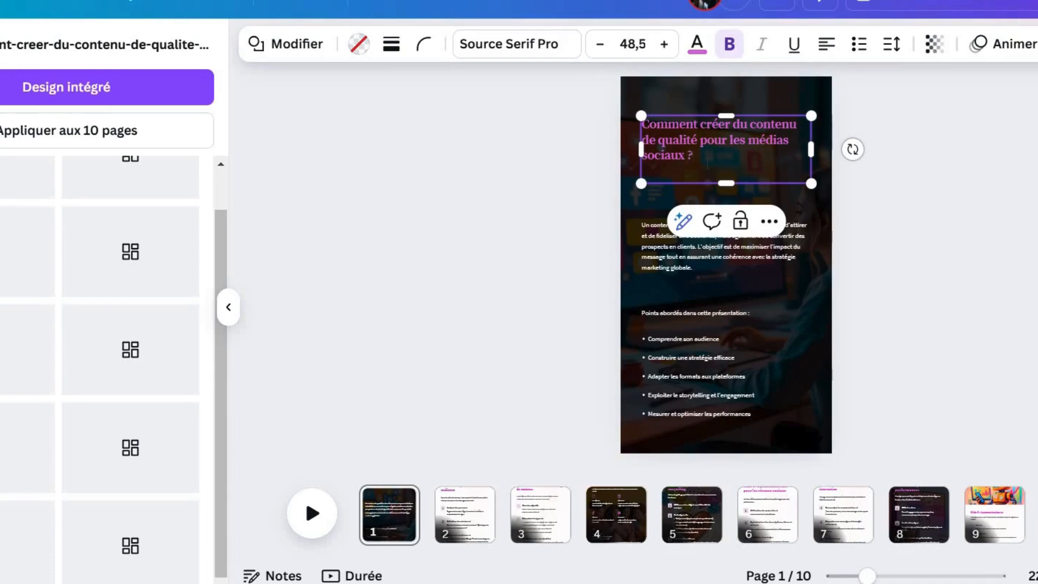
pyautogui.moveTo(722, 177); pyautogui.dragTo(769, 181)
pyautogui.click(793, 121)
pyautogui.click(761, 126)
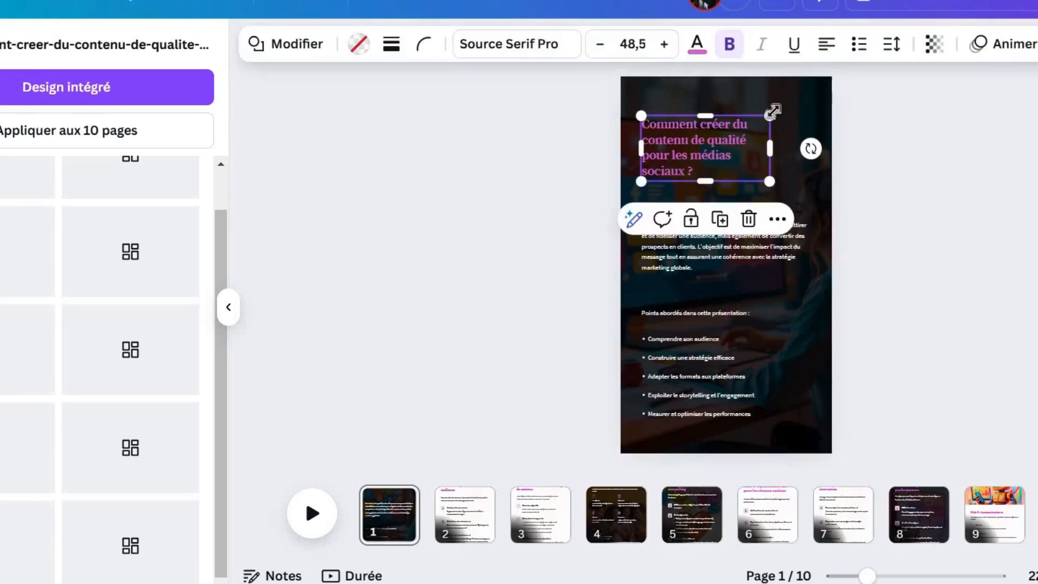
pyautogui.moveTo(769, 116); pyautogui.dragTo(806, 97)
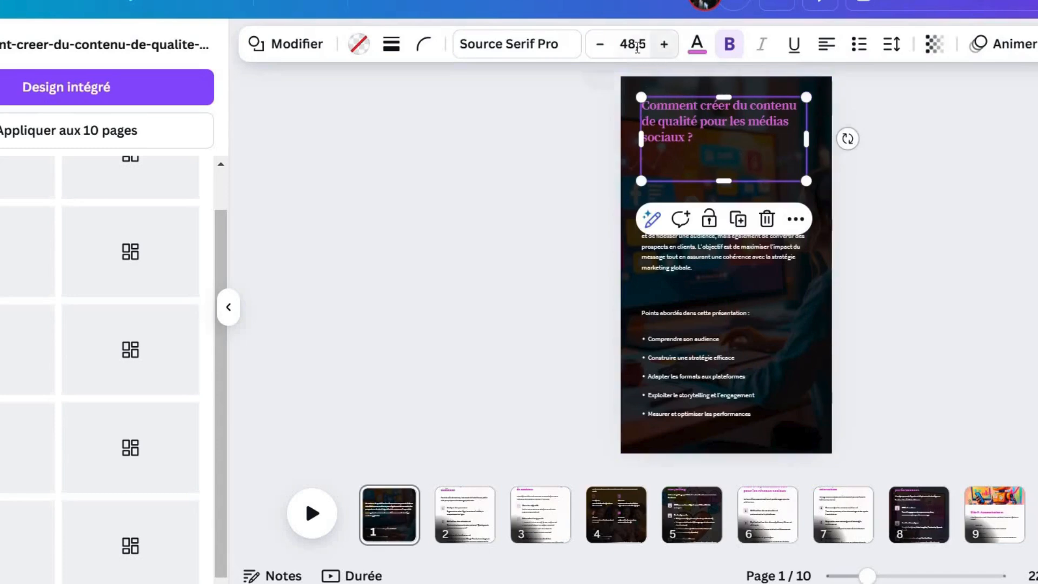
# Step: Set the font size of the main title on page 1 to 66
pyautogui.click(637, 46)
pyautogui.doubleClick(636, 46)
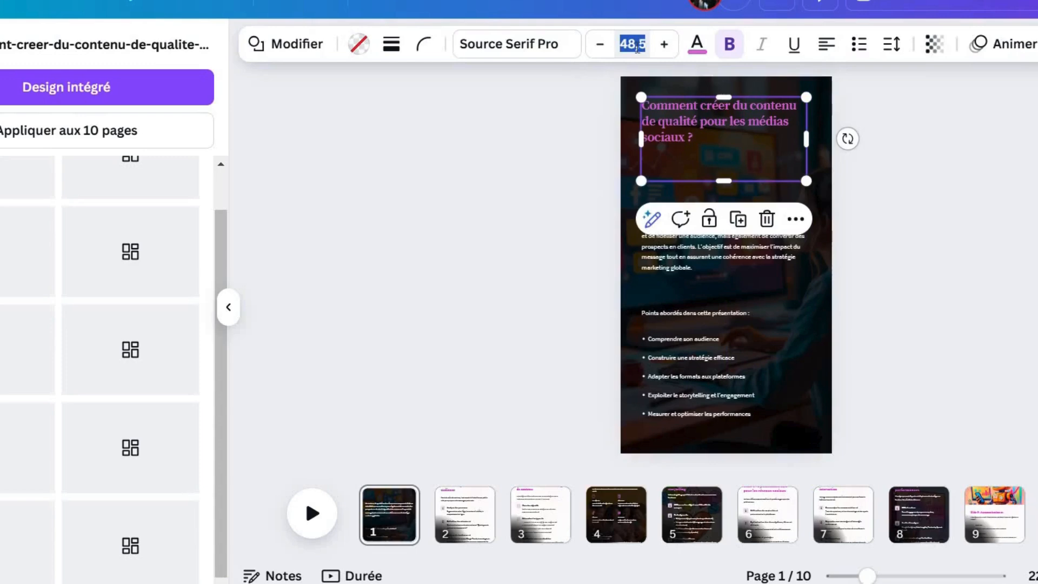
pyautogui.write('55')
pyautogui.press('Return')
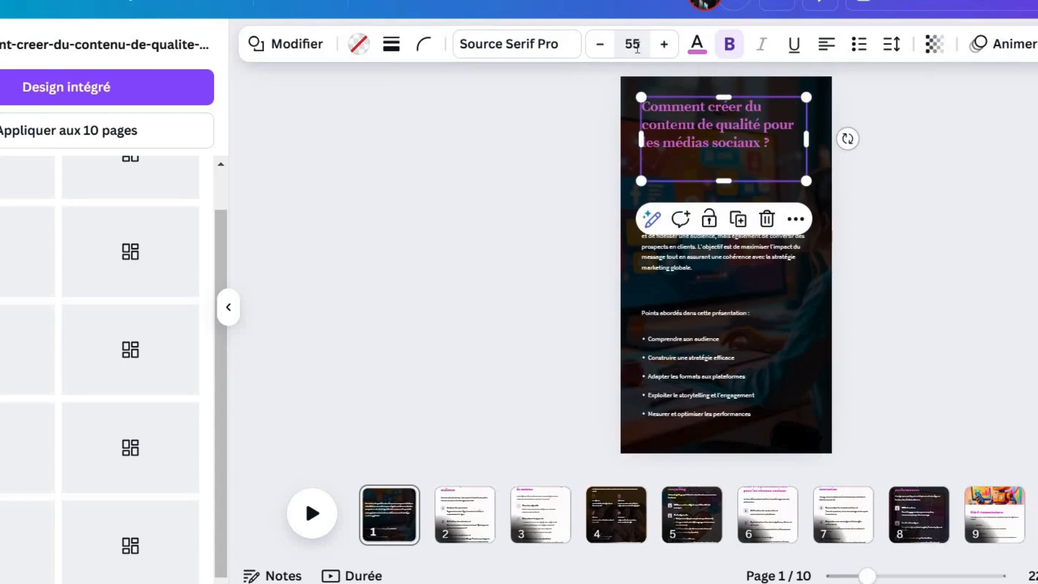
pyautogui.doubleClick(637, 46)
pyautogui.write('66')
pyautogui.press('Return')
pyautogui.click(779, 386)
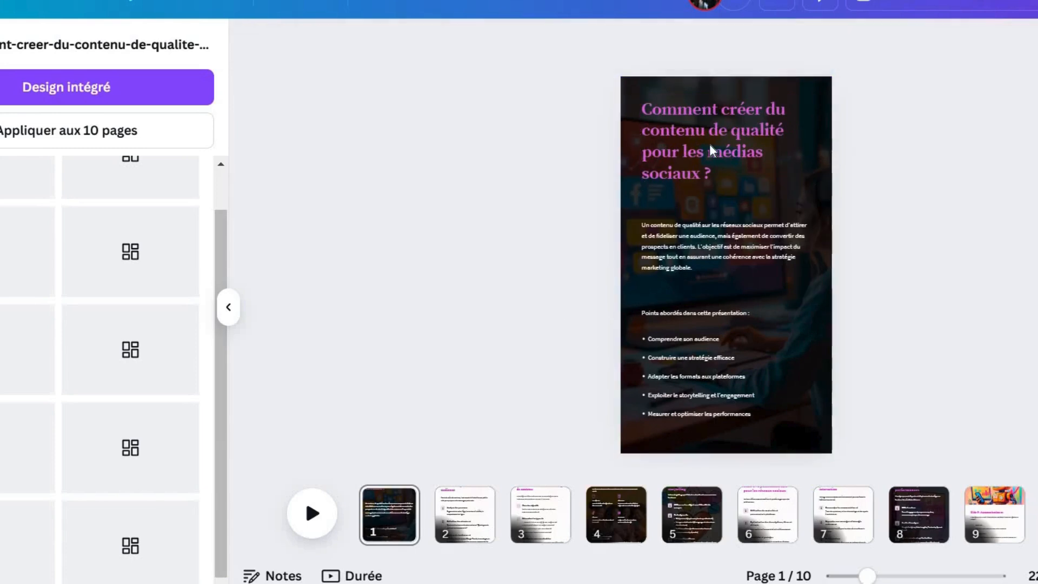
# Step: Move the main title slightly lower and increase the introductory paragraph's font size to 29,7
pyautogui.click(712, 158)
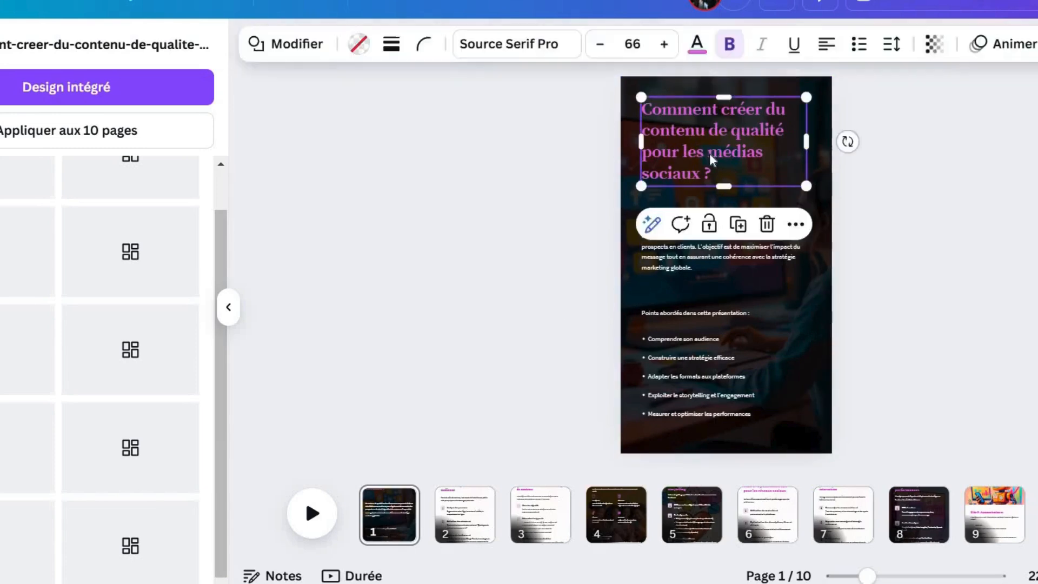
pyautogui.click(695, 270)
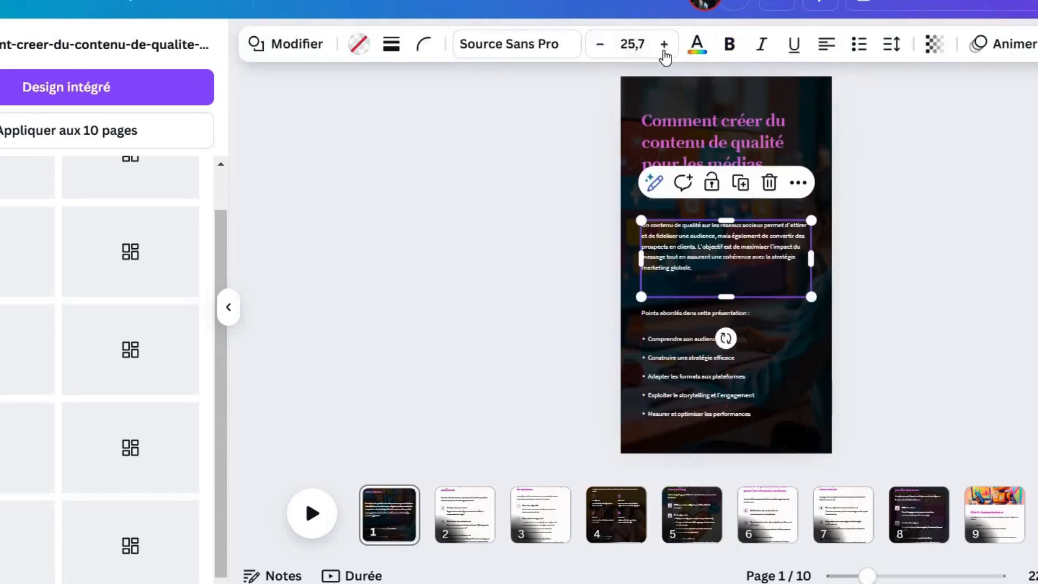
pyautogui.click(664, 44)
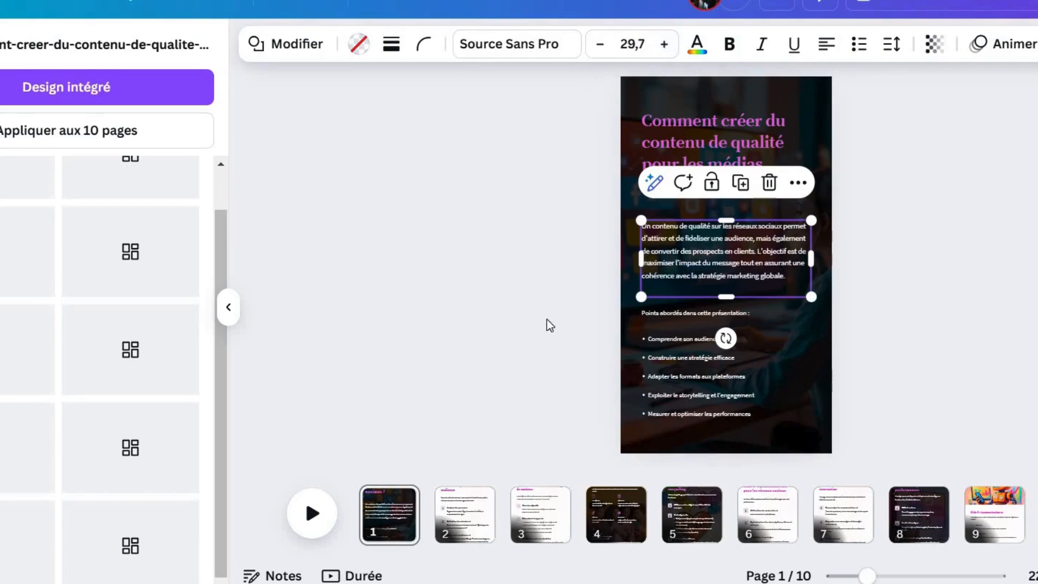
# Step: Increase the font size of the "Points abordés dans cette présentation" line and its five bullet points to 31,7
pyautogui.moveTo(547, 315); pyautogui.dragTo(685, 435)
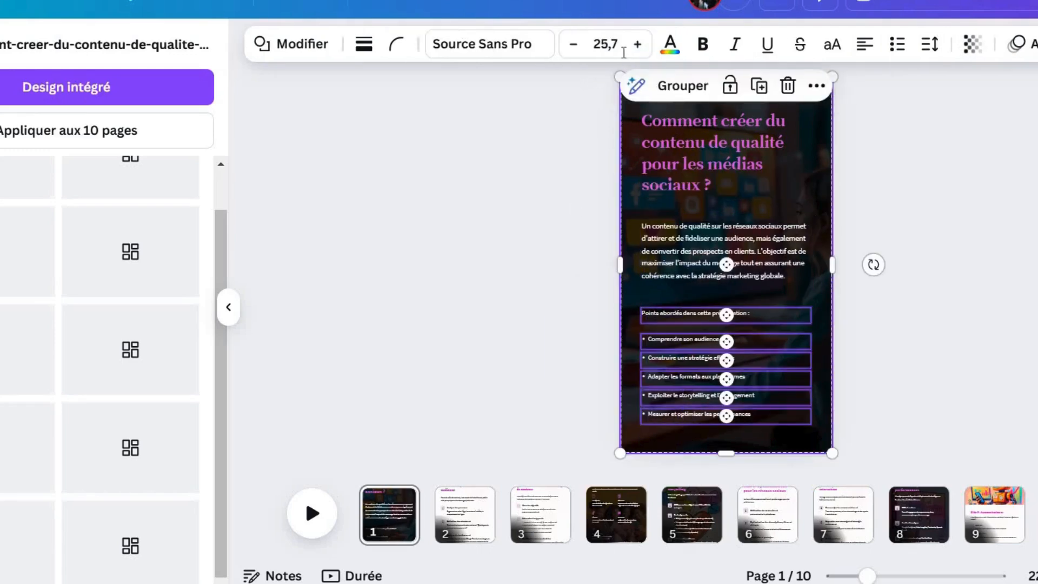
pyautogui.click(636, 53)
pyautogui.click(636, 53)
pyautogui.click(636, 53)
pyautogui.click(636, 53)
pyautogui.click(636, 53)
# Step: Stretch all elements of page 2 vertically to fill the full page height and delete the small Gamma badge
pyautogui.click(465, 515)
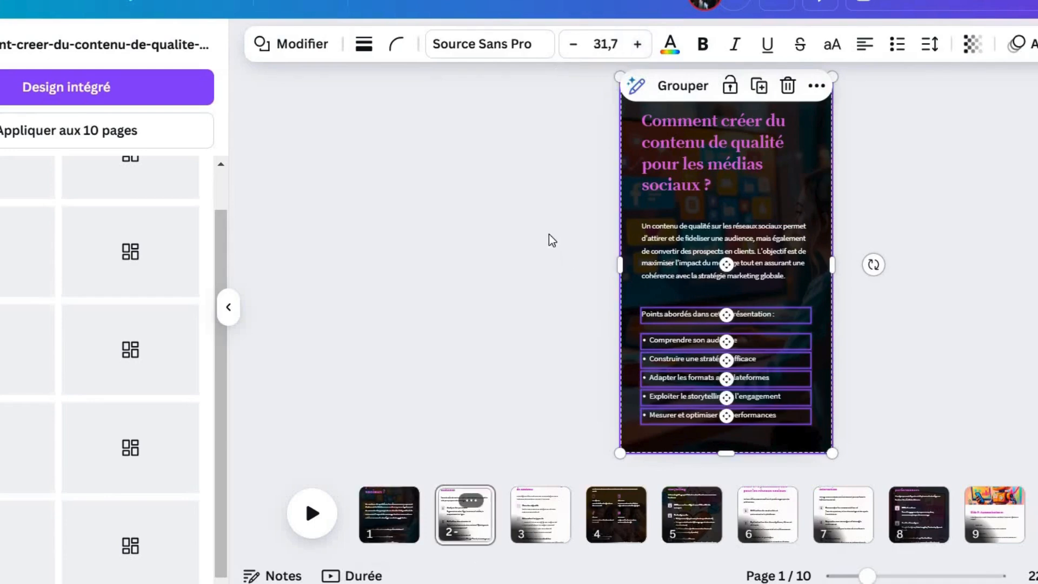
pyautogui.moveTo(527, 113); pyautogui.dragTo(728, 468)
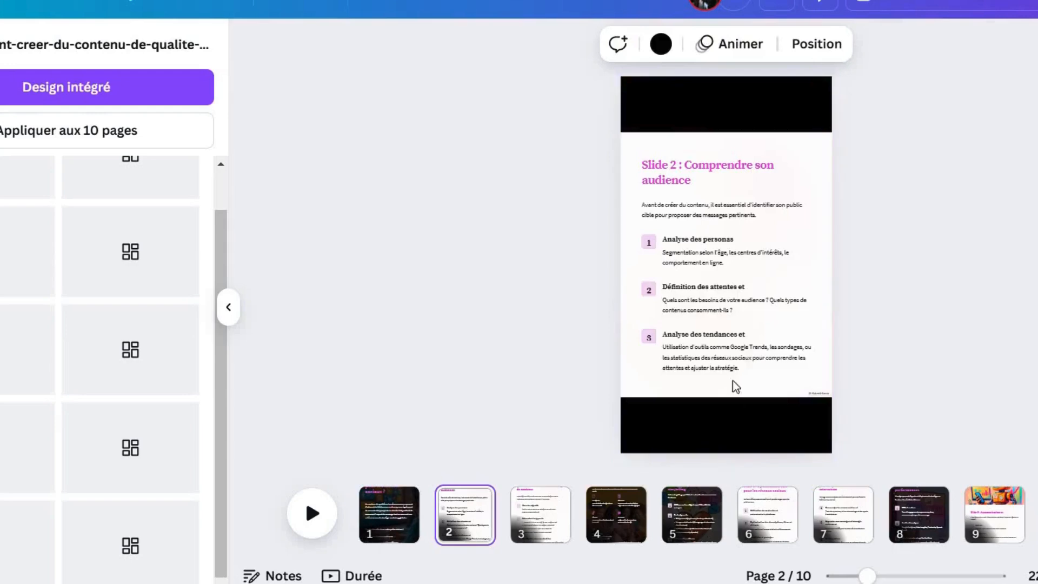
pyautogui.rightClick(726, 319)
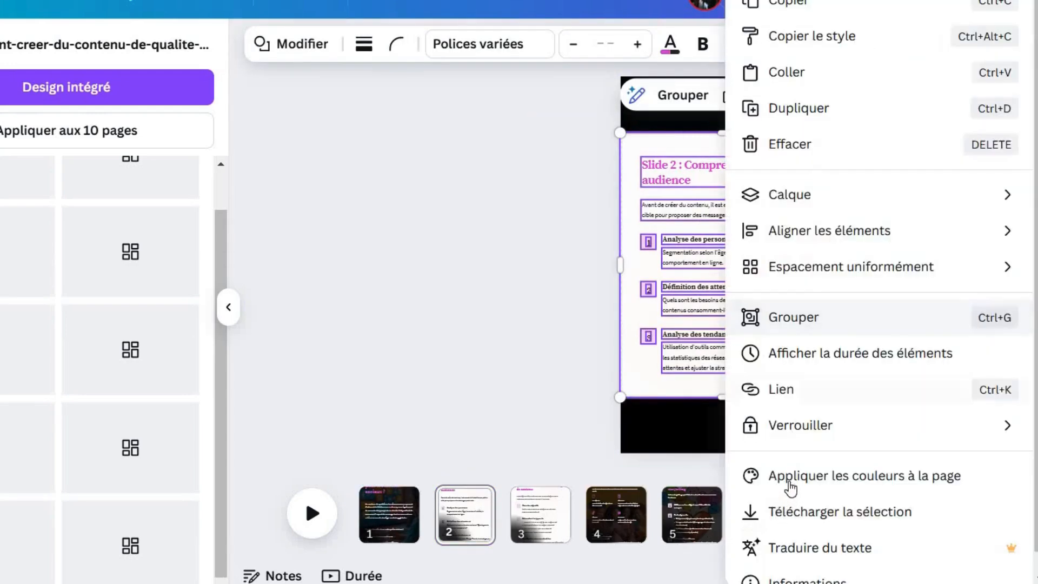
pyautogui.scroll(-1, 790, 489)
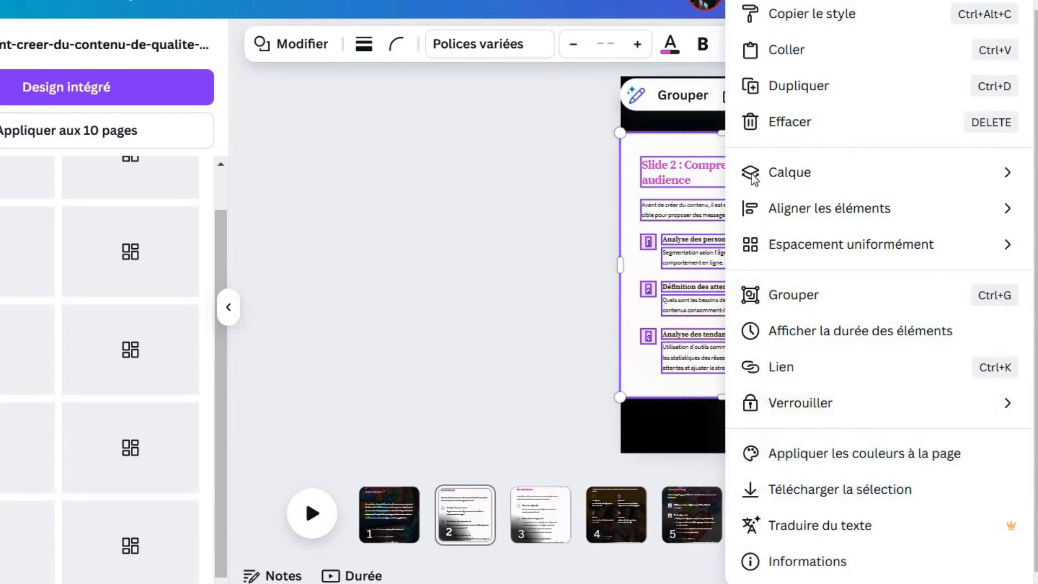
pyautogui.click(723, 130)
pyautogui.moveTo(726, 133); pyautogui.dragTo(725, 76)
pyautogui.moveTo(732, 449)
pyautogui.mouseDown()
pyautogui.moveTo(730, 441)
pyautogui.moveTo(729, 452)
pyautogui.mouseUp()
pyautogui.click(877, 400)
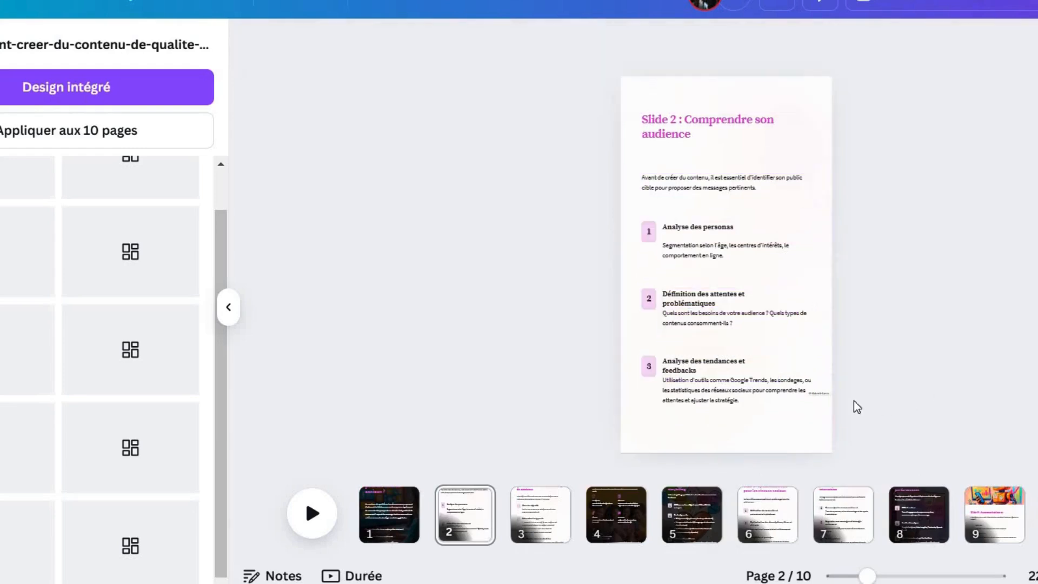
pyautogui.click(825, 388)
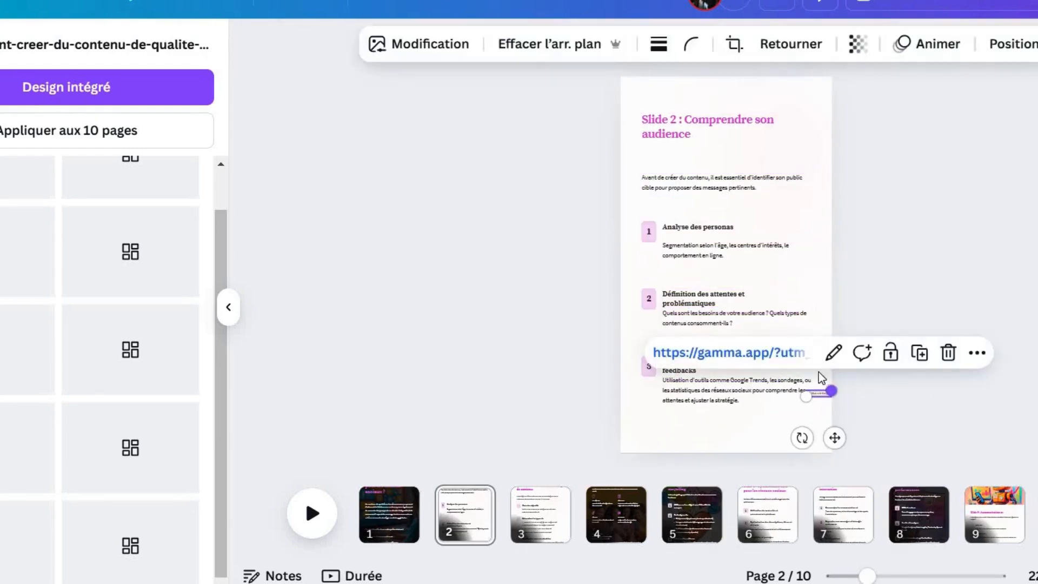
pyautogui.press('Delete')
# Step: Make the white overlay covering page 2 partly transparent to reveal the gradient background
pyautogui.click(809, 98)
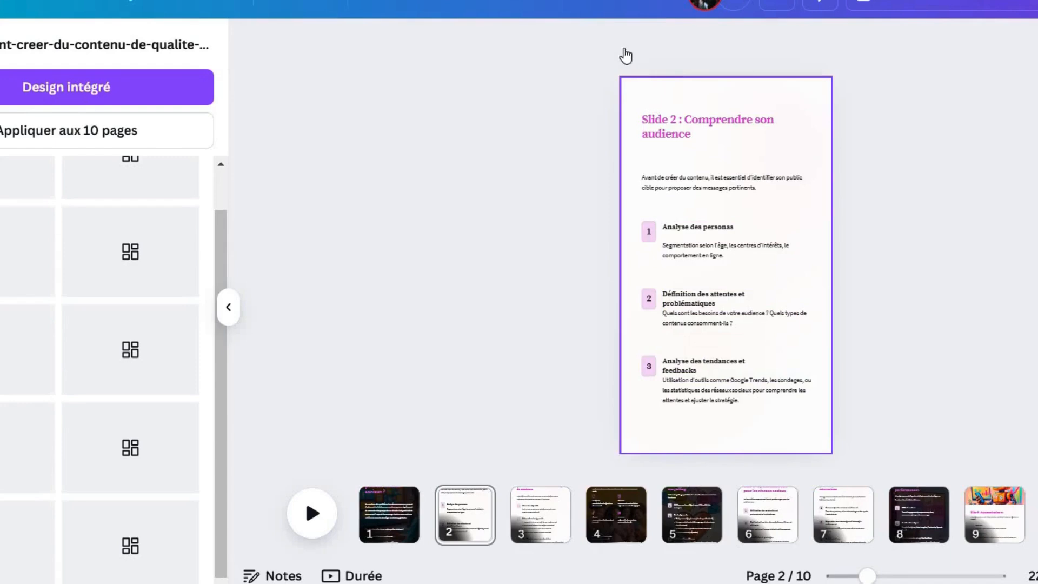
pyautogui.click(638, 43)
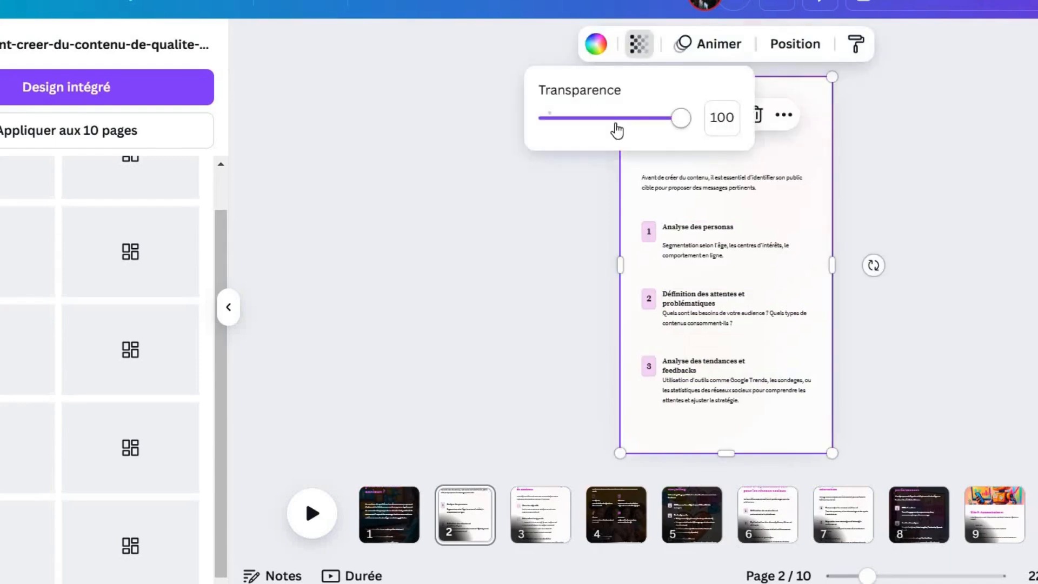
pyautogui.click(615, 125)
pyautogui.click(515, 355)
pyautogui.click(515, 355)
# Step: Remove the "Slide 2 :" prefix from the page 2 title, keeping "Comprendre son audience"
pyautogui.click(709, 126)
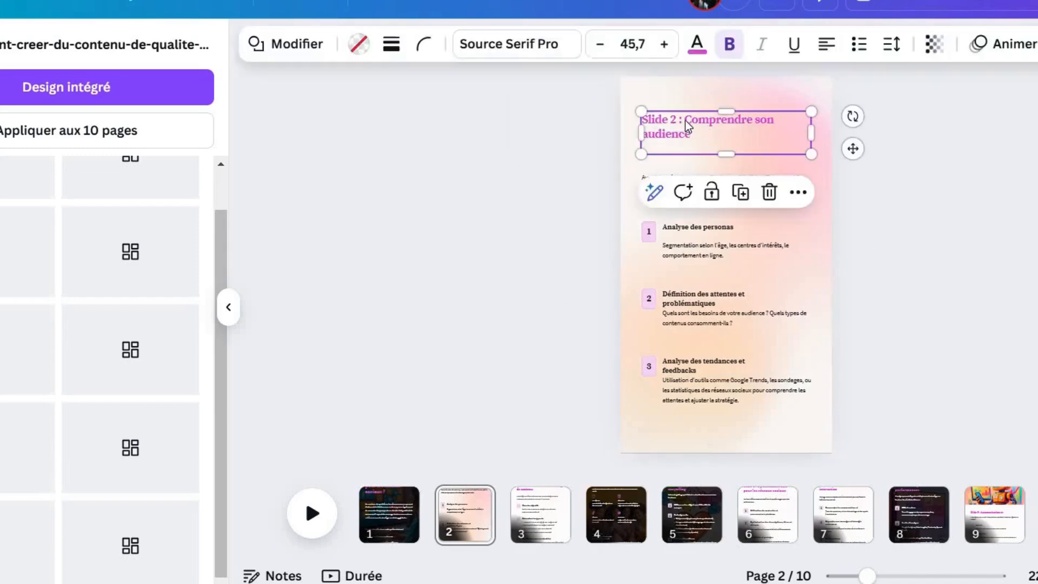
pyautogui.doubleClick(685, 120)
pyautogui.click(686, 120)
pyautogui.press('BackSpace')
pyautogui.press('BackSpace')
pyautogui.press('BackSpace')
pyautogui.press('BackSpace')
pyautogui.press('BackSpace')
pyautogui.press('BackSpace')
pyautogui.press('BackSpace')
pyautogui.press('BackSpace')
pyautogui.press('BackSpace')
pyautogui.press('BackSpace')
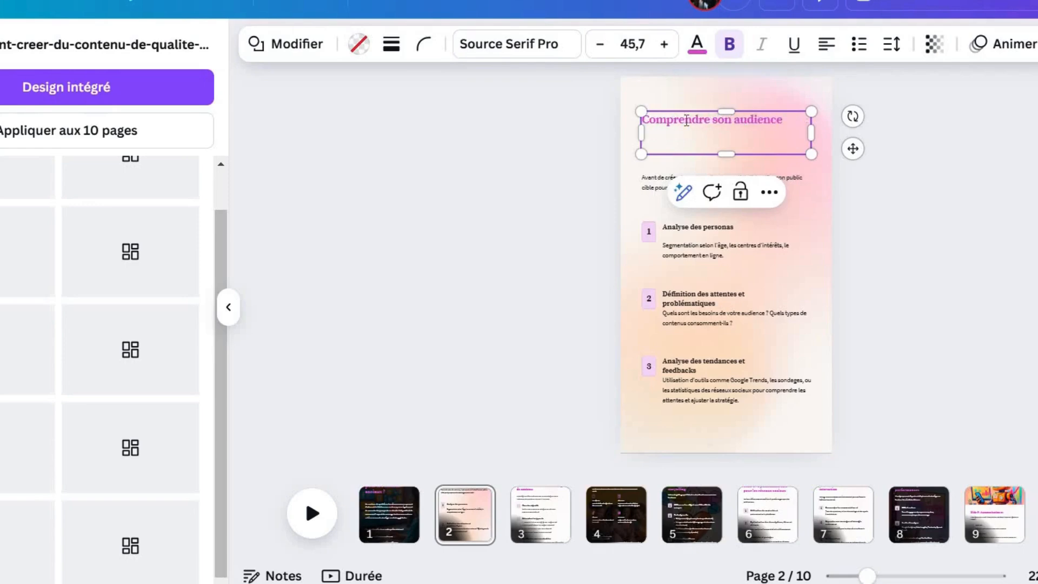
# Step: Set the font size of the page 2 title to 66
pyautogui.hotkey('ctrl', 'a')
pyautogui.click(627, 44)
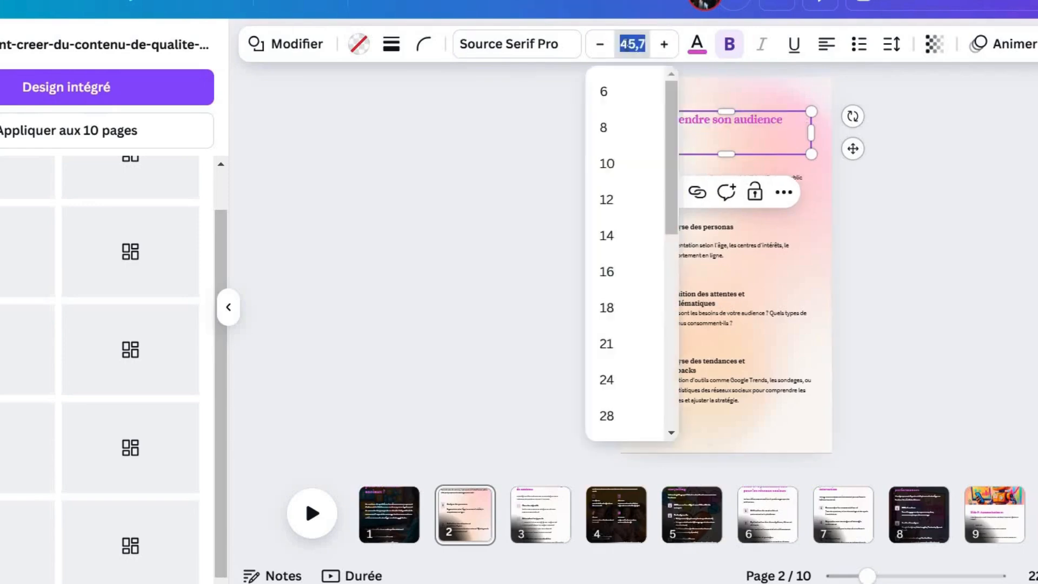
pyautogui.write('66')
pyautogui.press('Return')
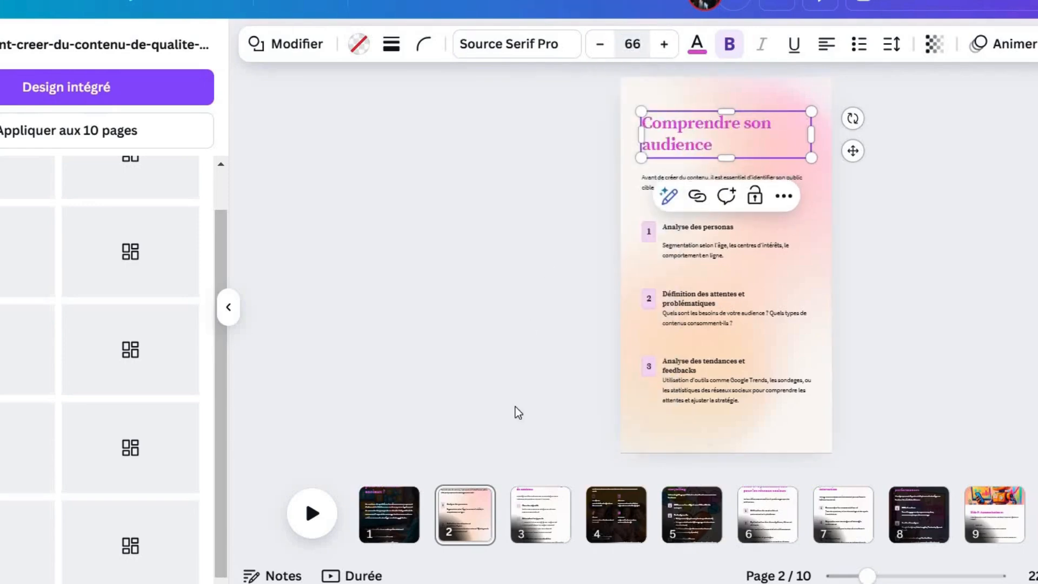
# Step: Stretch all elements of page 3 upward to fill the full page height and delete the small Gamma badge
pyautogui.click(540, 494)
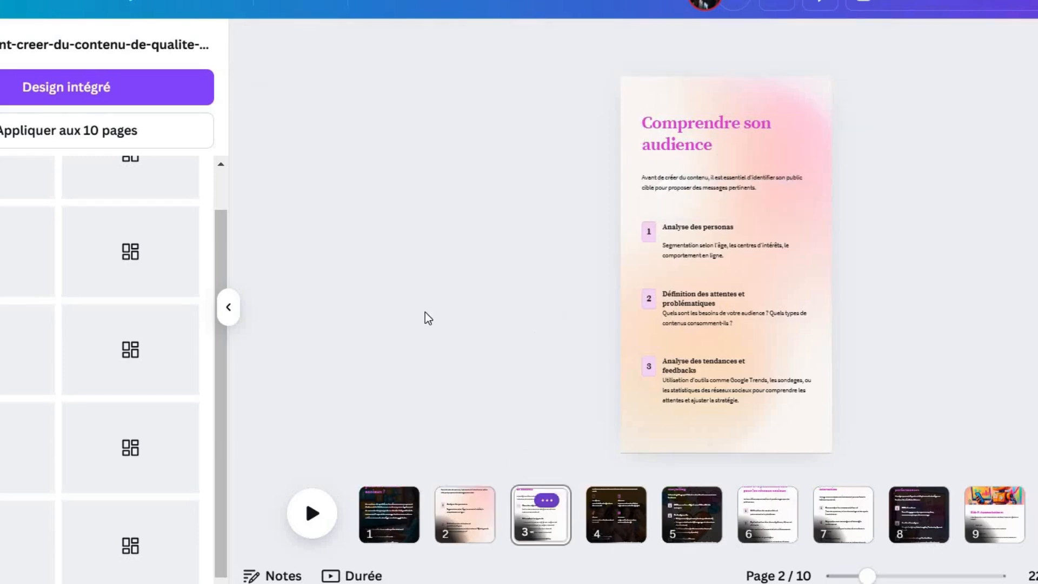
pyautogui.click(518, 66)
pyautogui.moveTo(751, 393); pyautogui.dragTo(517, 103)
pyautogui.moveTo(742, 459); pyautogui.dragTo(741, 457)
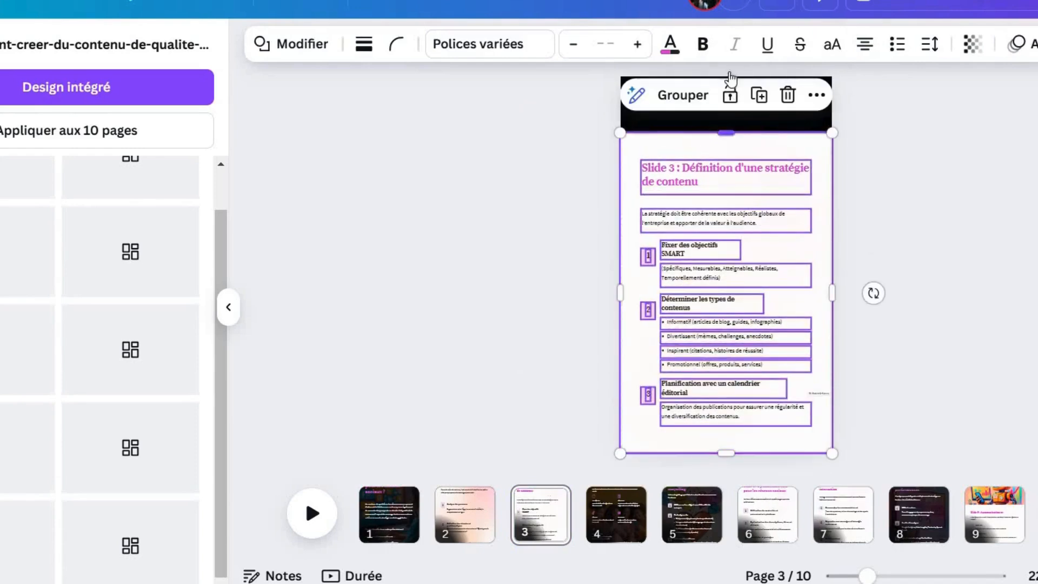
pyautogui.moveTo(726, 132); pyautogui.dragTo(731, 73)
pyautogui.click(948, 370)
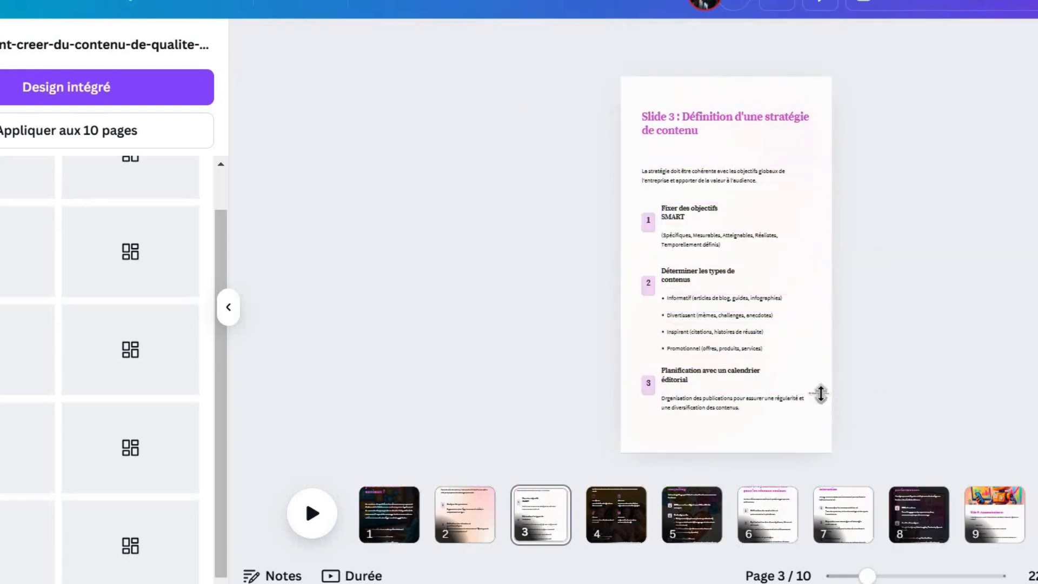
pyautogui.click(822, 394)
pyautogui.press('Delete')
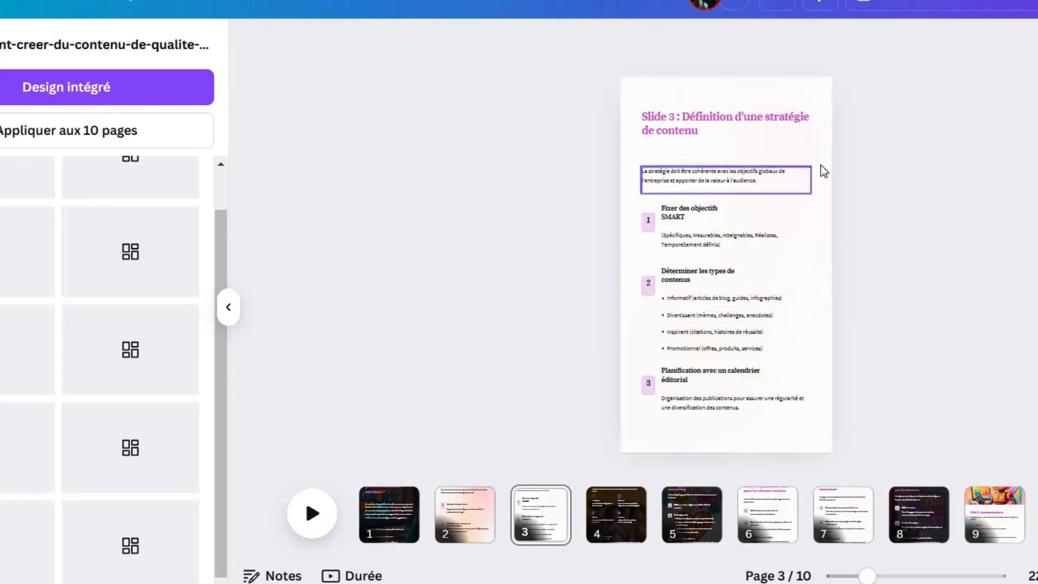
# Step: Make the white overlay covering page 3 partly transparent to reveal the gradient background
pyautogui.click(821, 164)
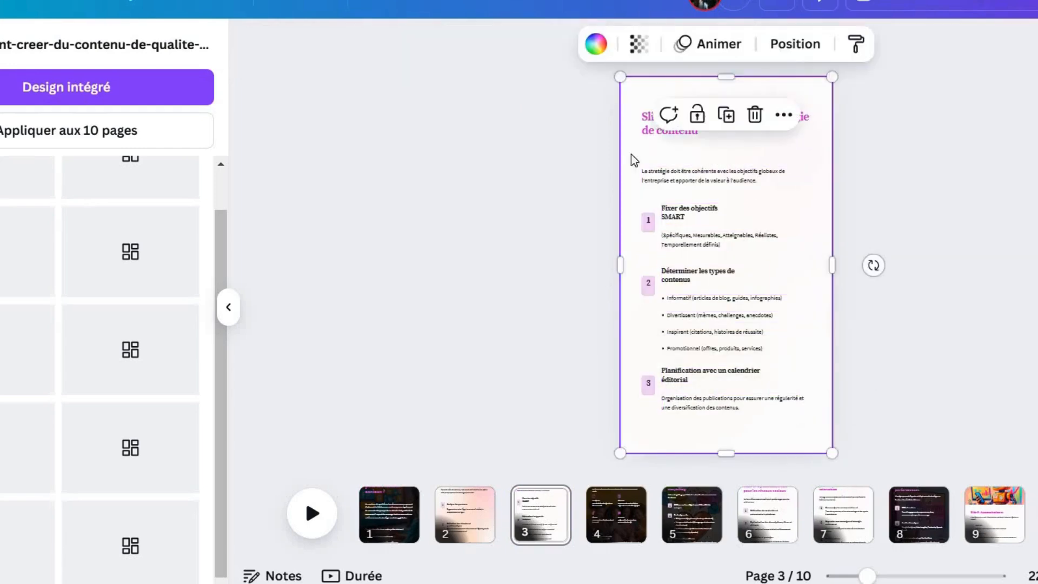
pyautogui.click(639, 43)
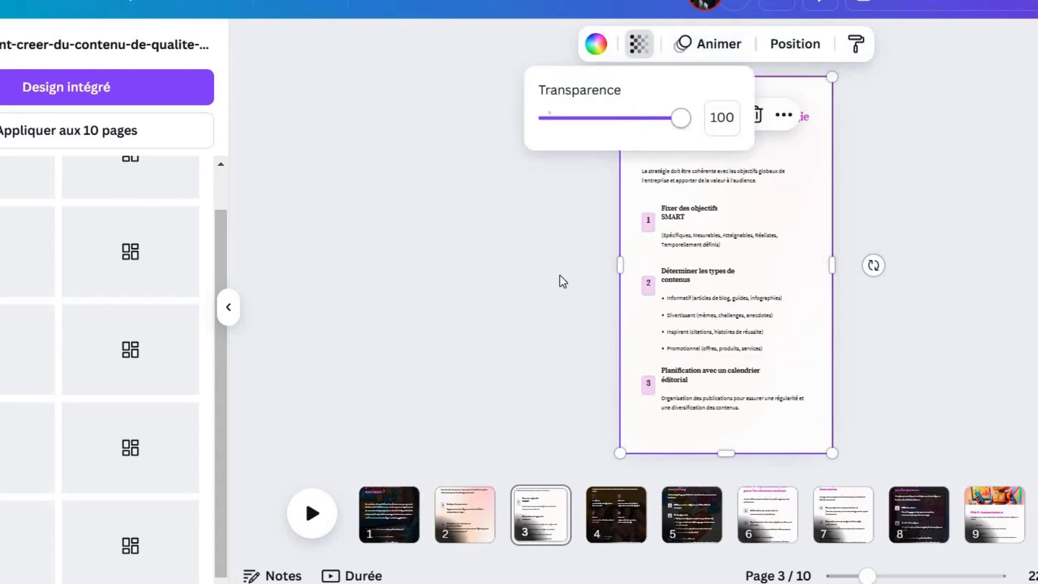
pyautogui.click(578, 164)
# Step: Change the font size of all text below the page 3 title, trying 25 and settling on 33
pyautogui.moveTo(579, 163); pyautogui.dragTo(826, 425)
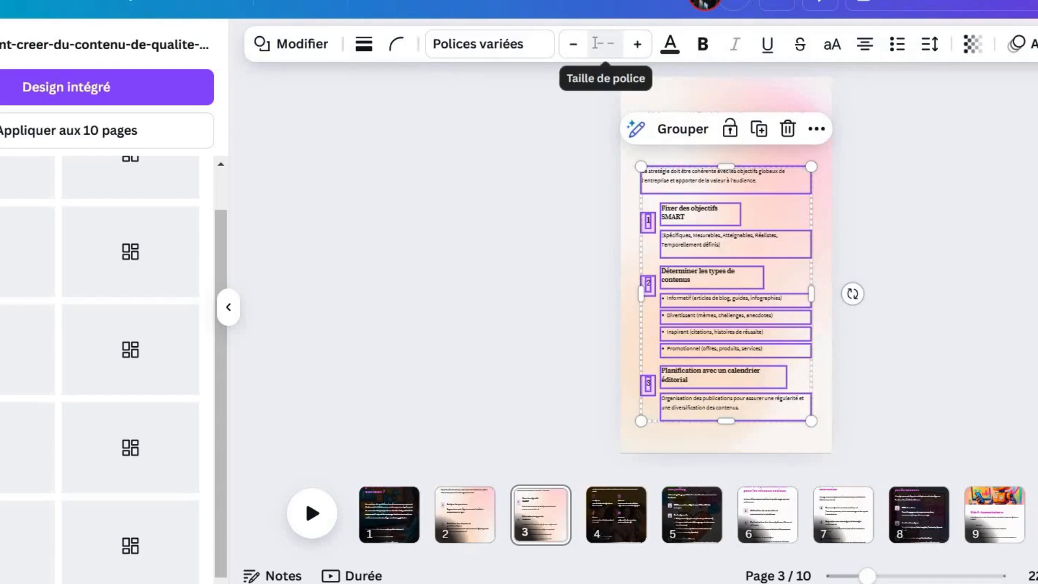
pyautogui.click(595, 42)
pyautogui.click(594, 43)
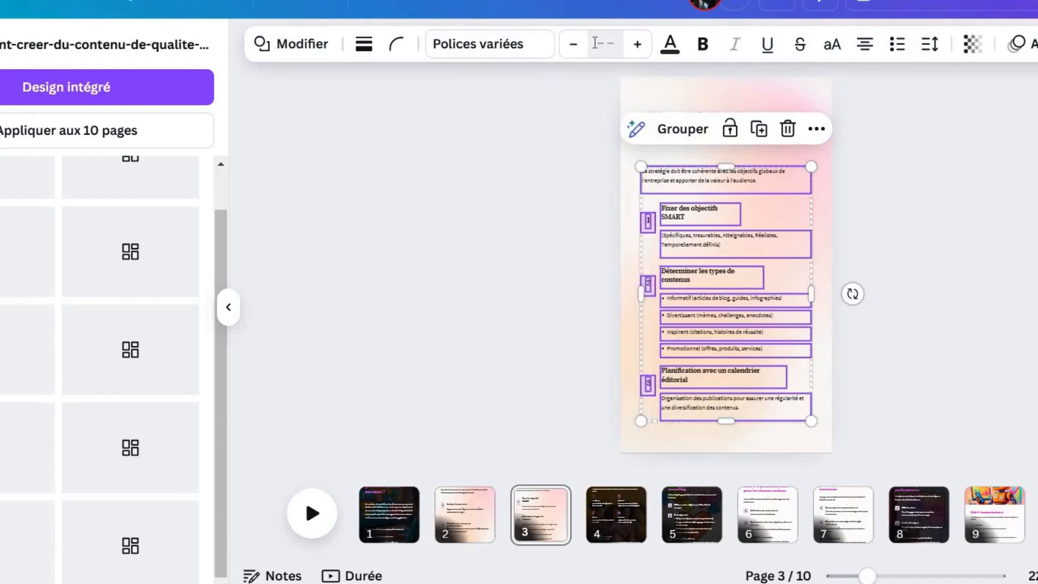
pyautogui.write('25')
pyautogui.press('Return')
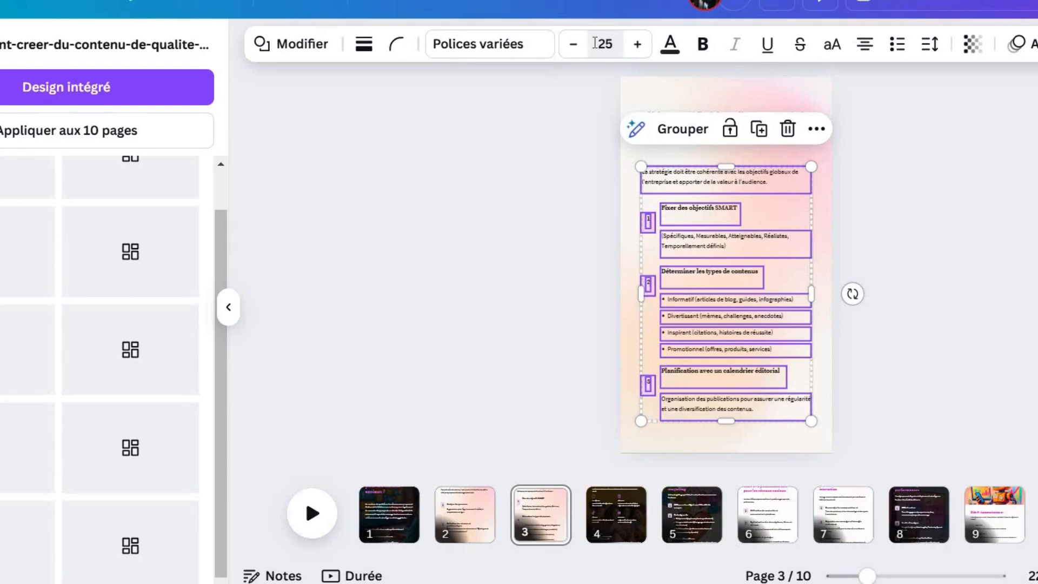
pyautogui.click(594, 42)
pyautogui.click(594, 42)
pyautogui.press('Return')
pyautogui.click(595, 42)
pyautogui.click(595, 42)
pyautogui.write('33')
pyautogui.press('Return')
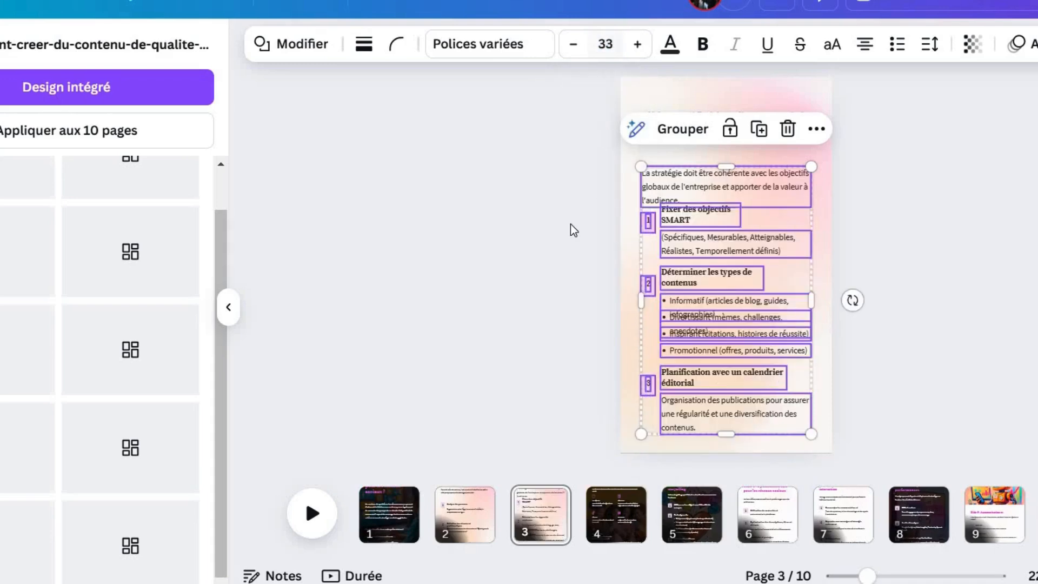
# Step: Move the introductory paragraph of page 3 slightly up and the whole section 3 block slightly down
pyautogui.moveTo(729, 175); pyautogui.dragTo(730, 162)
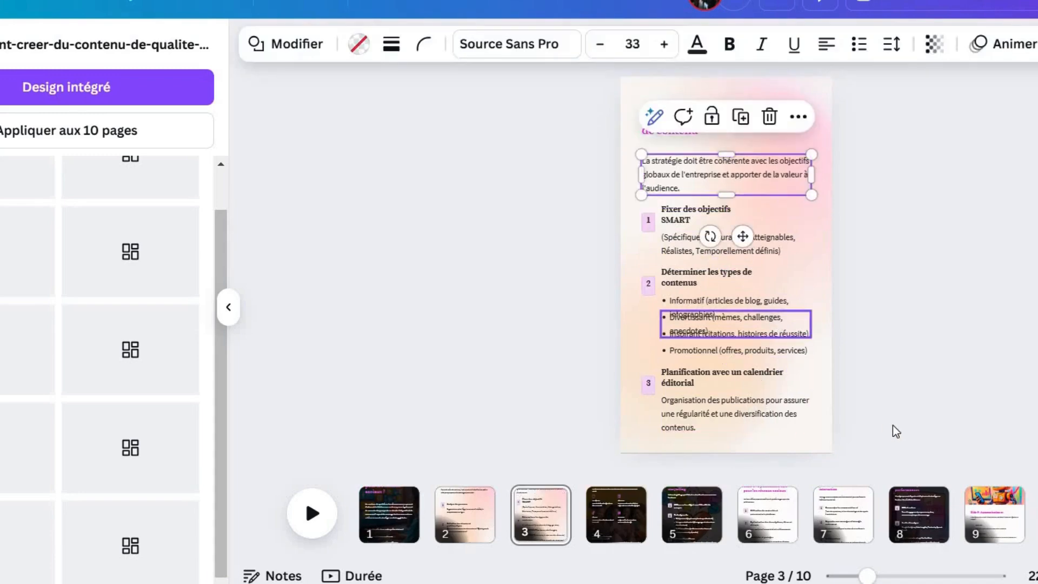
pyautogui.moveTo(607, 385); pyautogui.dragTo(892, 422)
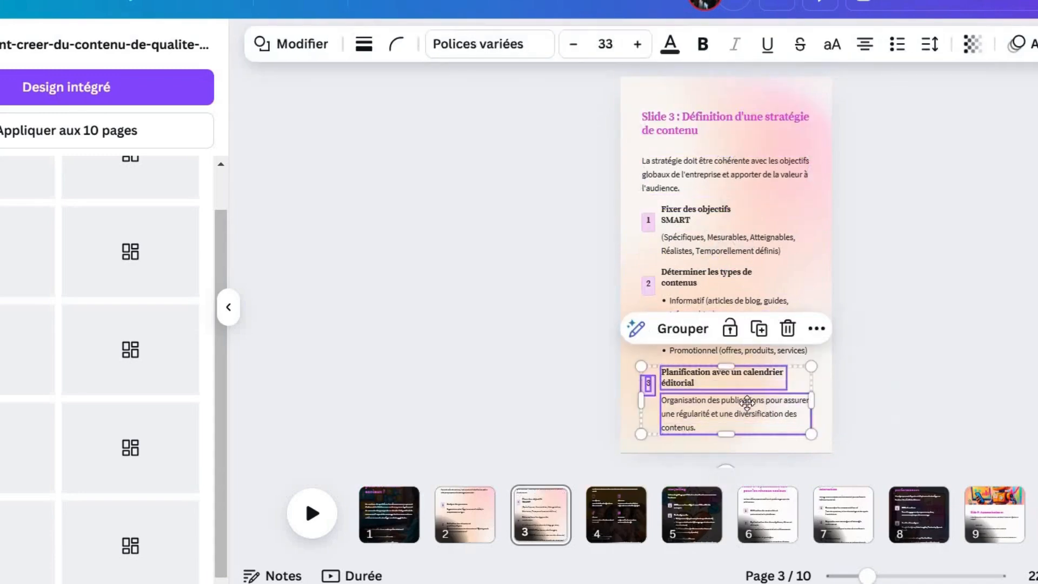
pyautogui.moveTo(747, 403); pyautogui.dragTo(747, 412)
pyautogui.click(941, 342)
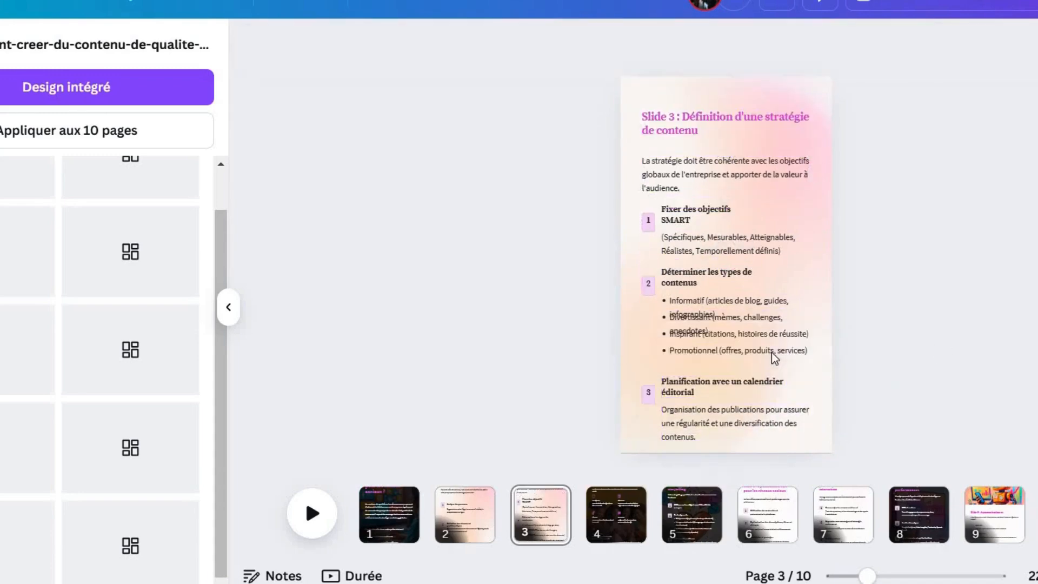
# Step: Separate the overlapping bullets in section 2 by raising "Informatif" and lowering "Inspirant" and "Promotionnel"
pyautogui.moveTo(771, 357); pyautogui.dragTo(820, 324)
pyautogui.click(783, 340)
pyautogui.click(777, 316)
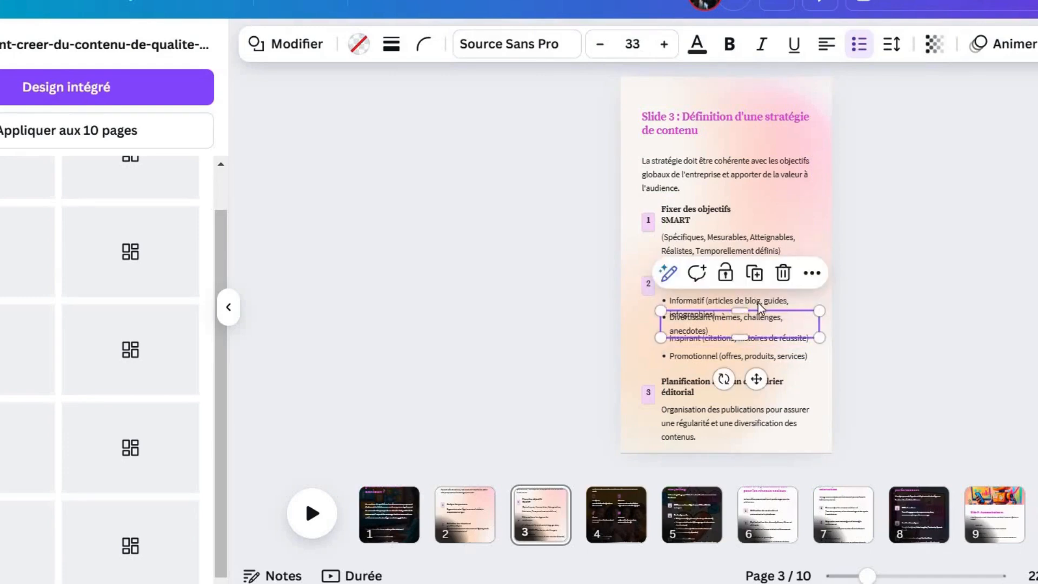
pyautogui.moveTo(758, 303); pyautogui.dragTo(755, 295)
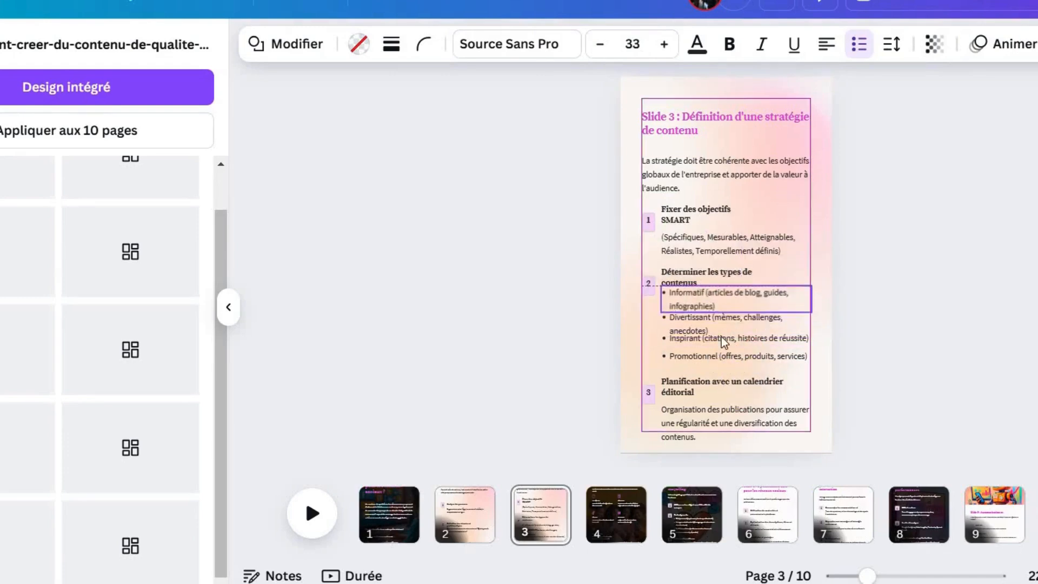
pyautogui.click(688, 357)
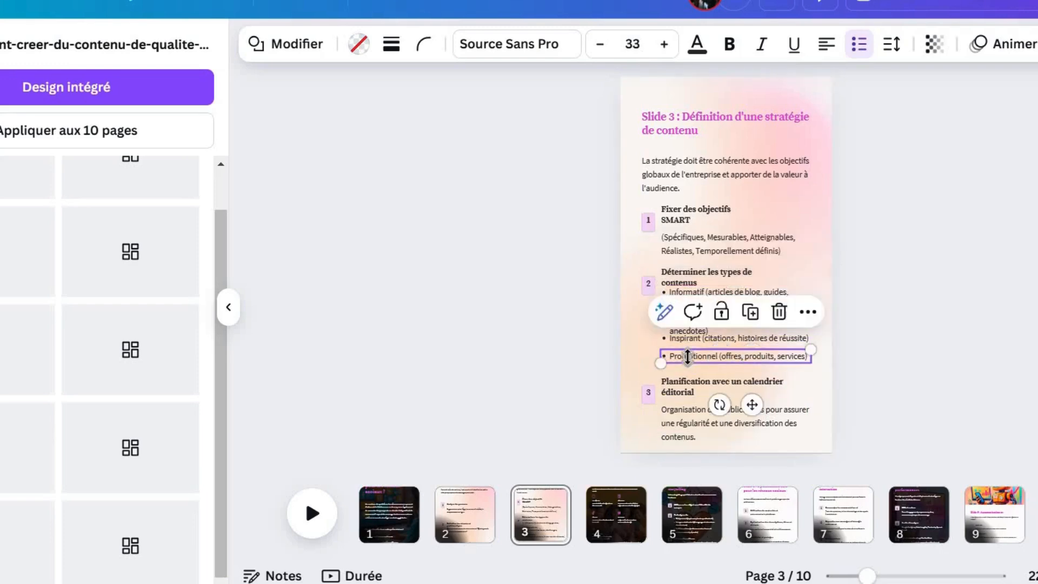
pyautogui.click(765, 356)
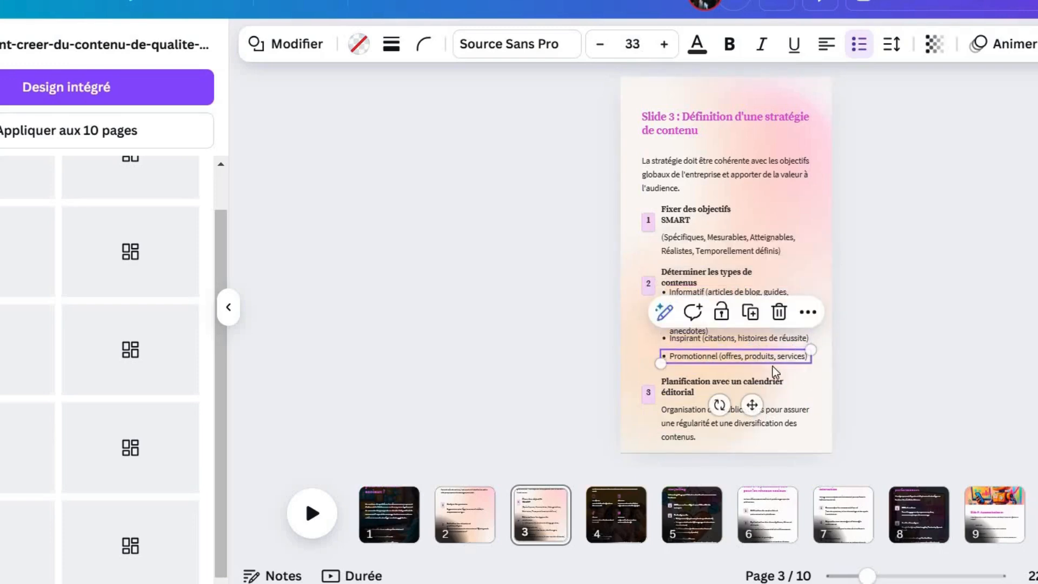
pyautogui.click(747, 354)
pyautogui.click(746, 356)
pyautogui.moveTo(743, 356); pyautogui.dragTo(713, 346)
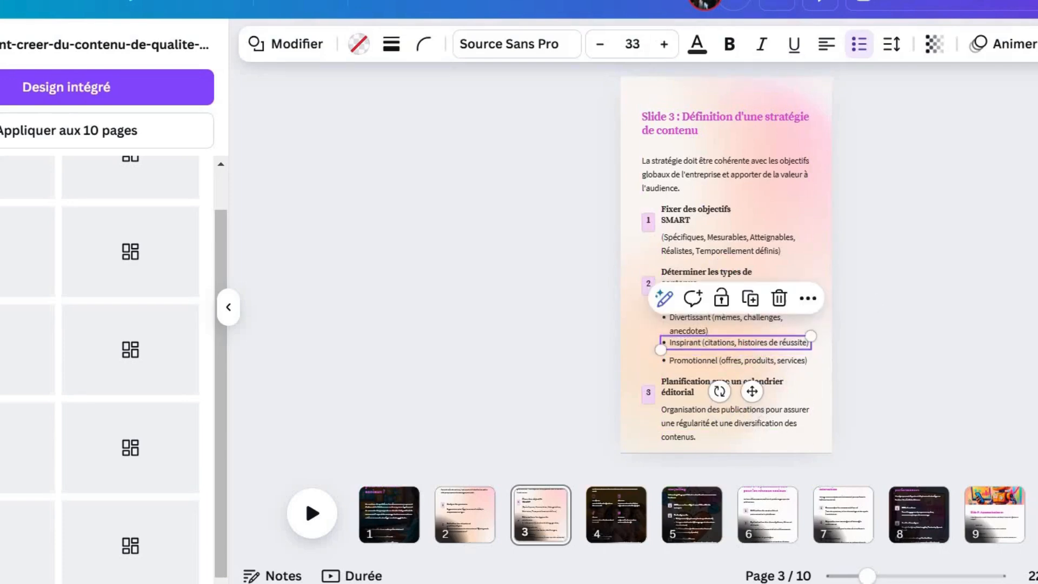
pyautogui.click(711, 304)
pyautogui.moveTo(711, 301); pyautogui.dragTo(711, 300)
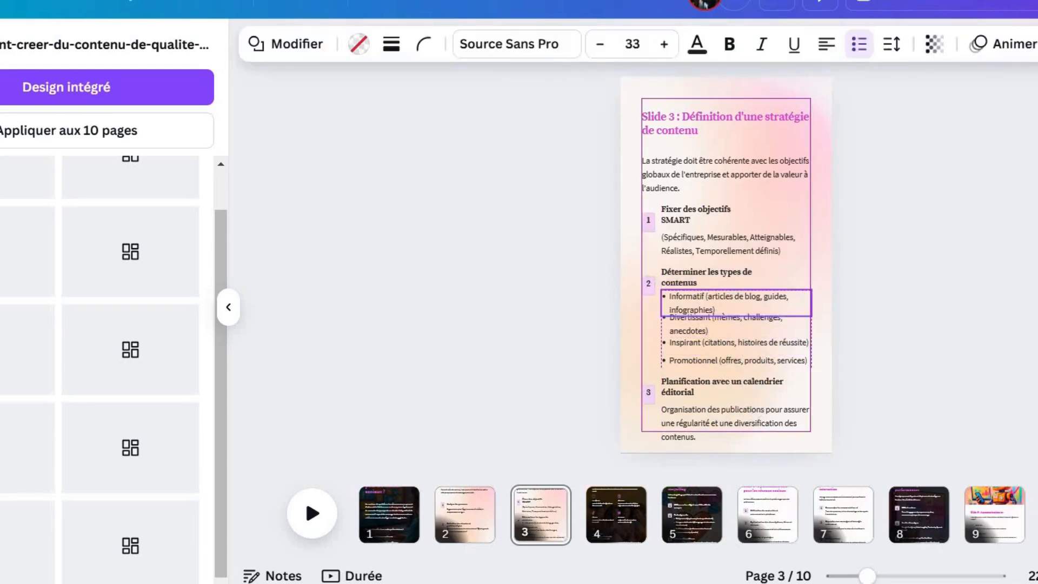
# Step: Slightly reduce the line spacing of the "Informatif" bullet on page 3
pyautogui.click(892, 48)
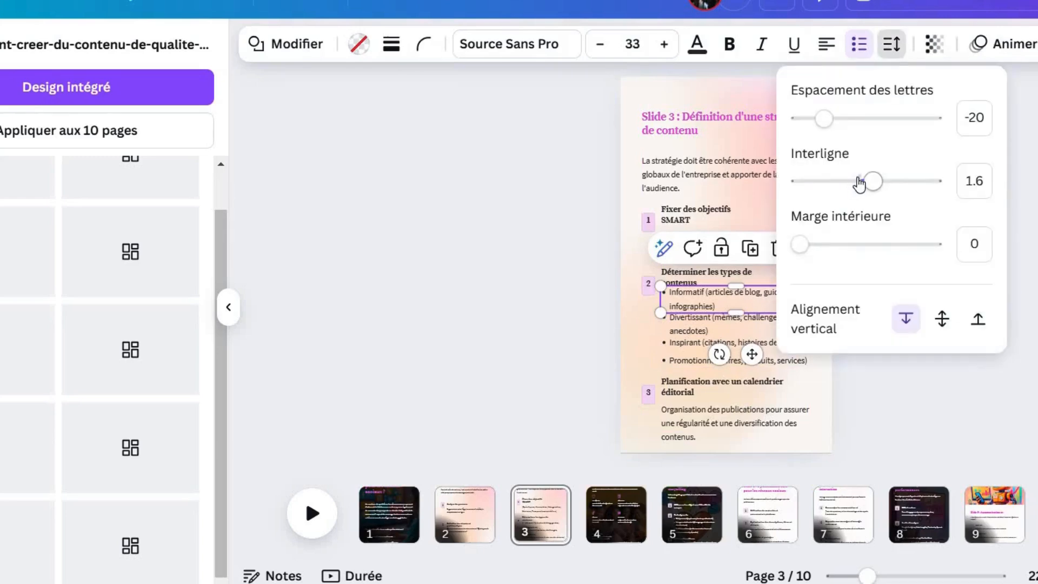
pyautogui.click(857, 181)
pyautogui.press('Escape')
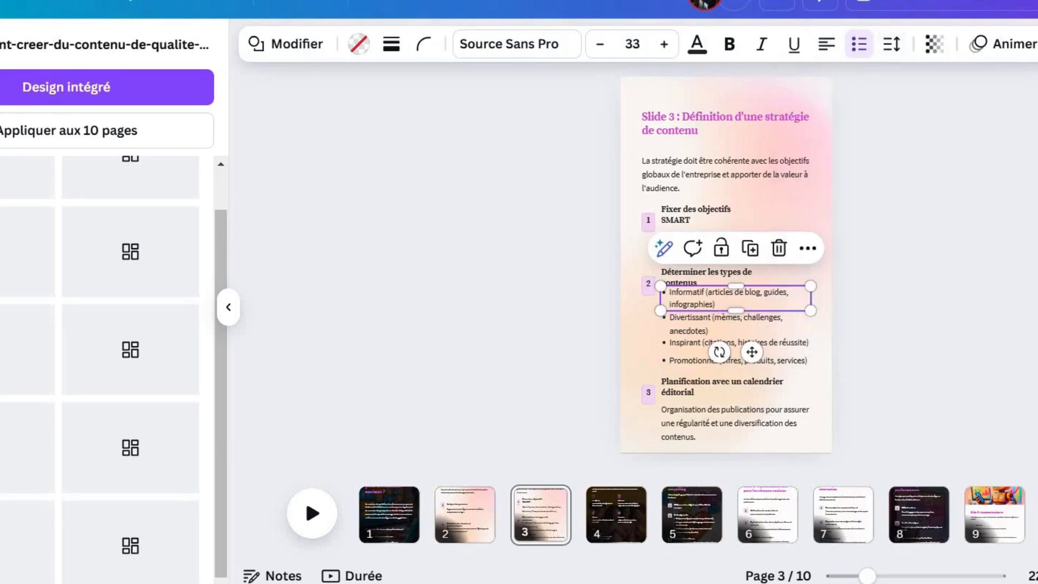
pyautogui.press('Escape')
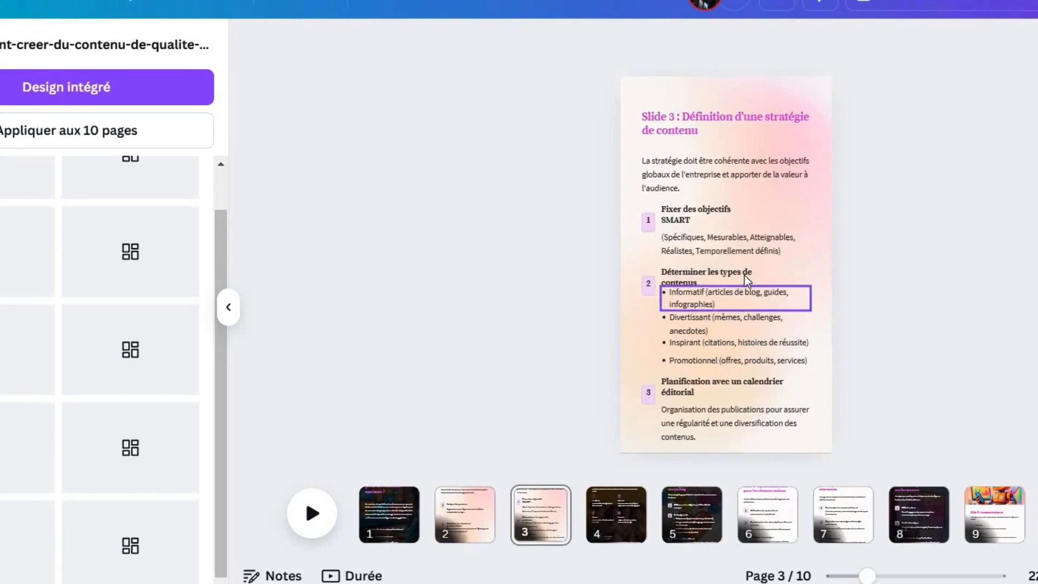
# Step: Widen the "Déterminer les types de contenus" heading so it fits on one line, and move it slightly down
pyautogui.click(747, 277)
pyautogui.moveTo(763, 278); pyautogui.dragTo(797, 278)
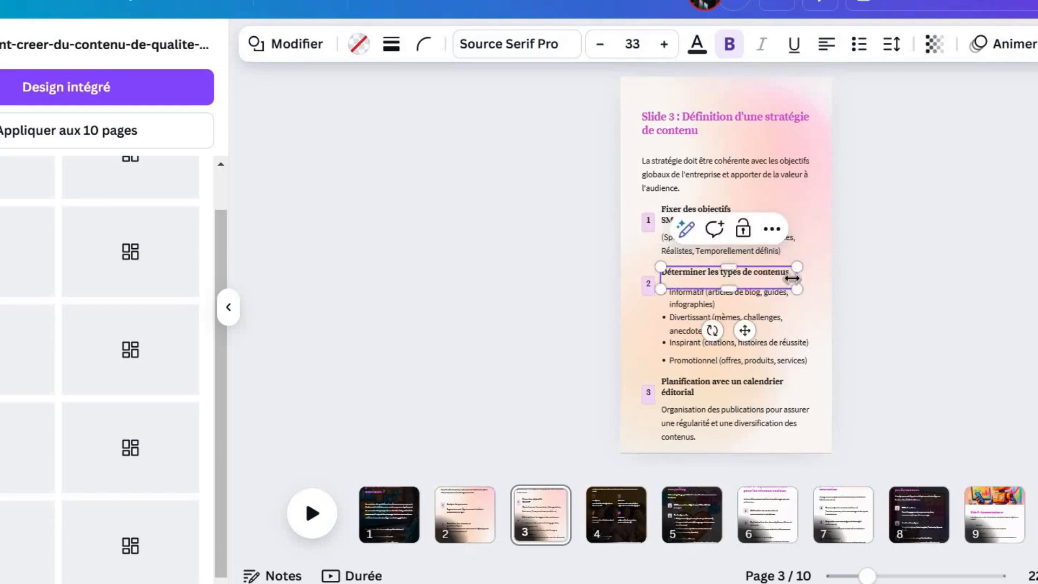
pyautogui.click(910, 273)
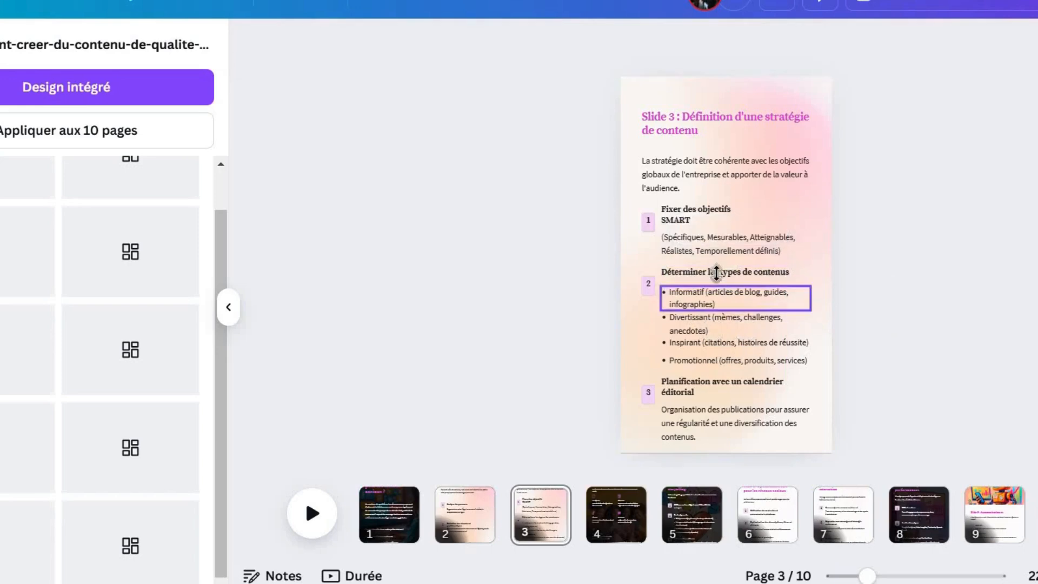
pyautogui.moveTo(716, 276); pyautogui.dragTo(717, 272)
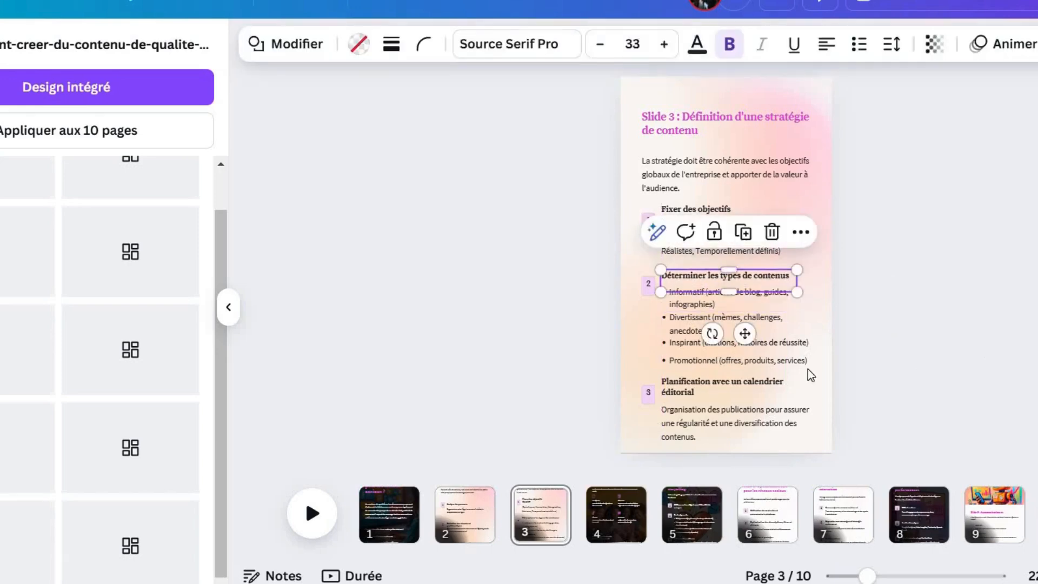
pyautogui.click(577, 377)
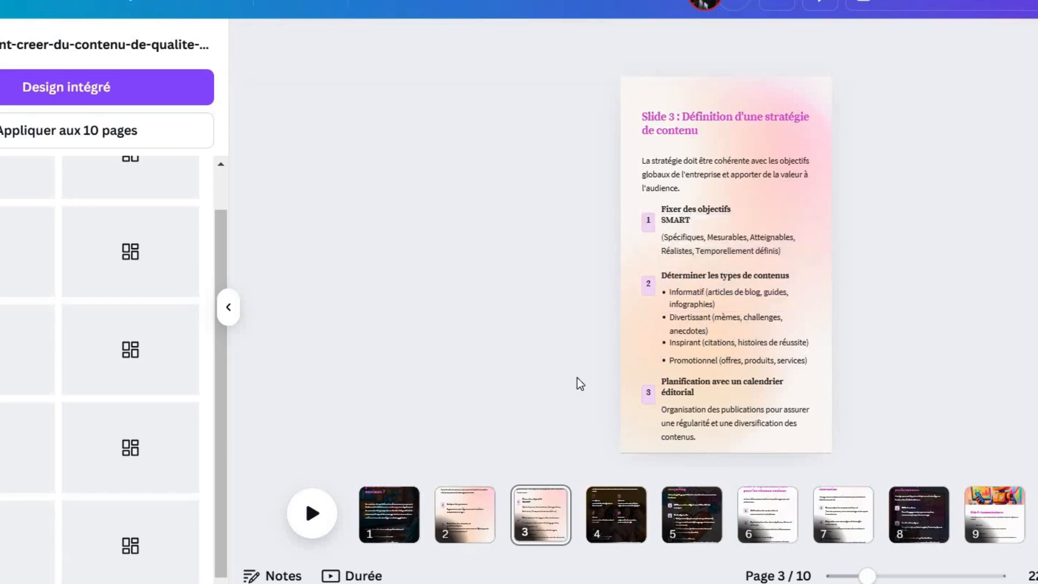
# Step: Stretch all elements of page 4 vertically to fill the full page height and delete the small Gamma badge
pyautogui.click(609, 531)
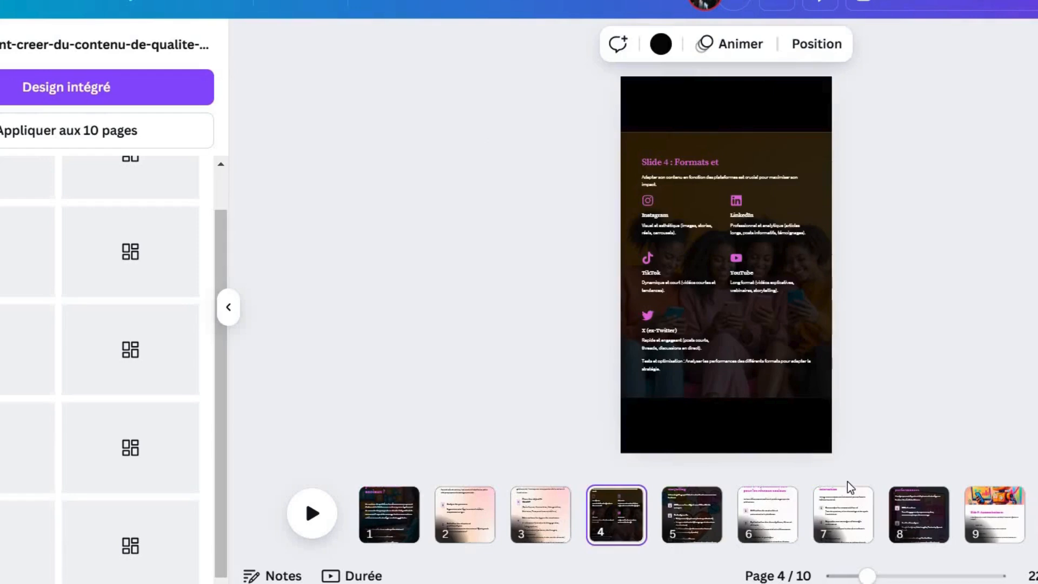
pyautogui.moveTo(910, 468); pyautogui.dragTo(487, 142)
pyautogui.moveTo(726, 77); pyautogui.dragTo(725, 71)
pyautogui.moveTo(726, 397); pyautogui.dragTo(792, 455)
pyautogui.click(871, 449)
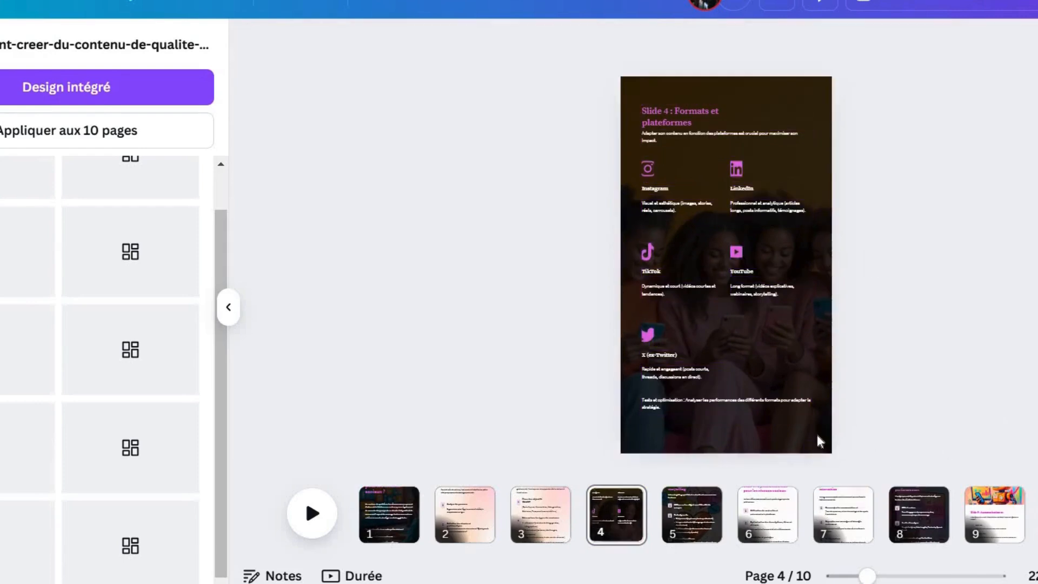
pyautogui.moveTo(871, 450); pyautogui.dragTo(815, 439)
pyautogui.press('Delete')
# Step: Remove the "Slide 4 :" prefix from the heading on page 4, leaving "Formats et plateformes"
pyautogui.click(692, 533)
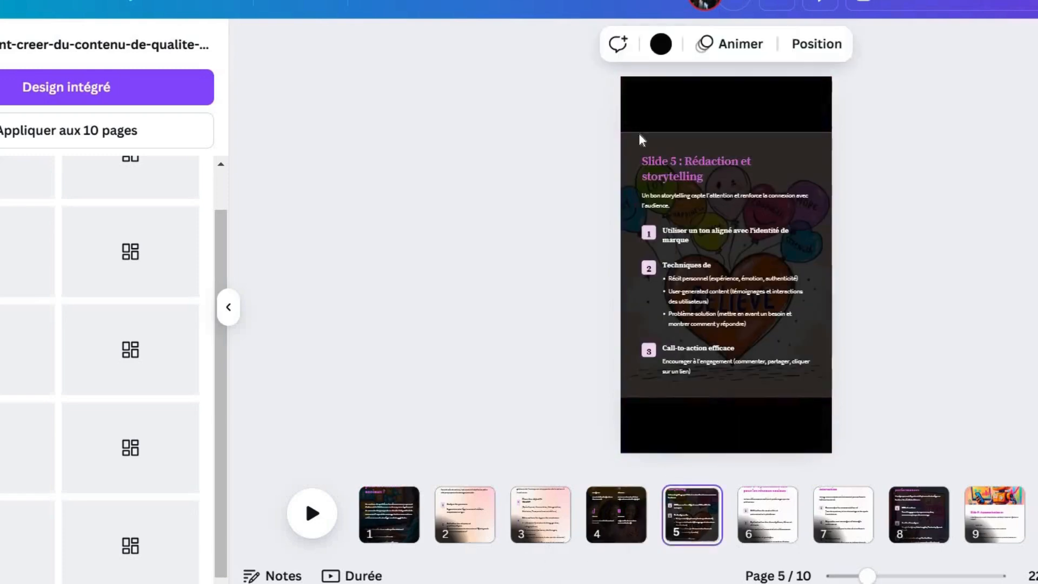
pyautogui.scroll(2, 665, 135)
pyautogui.click(666, 114)
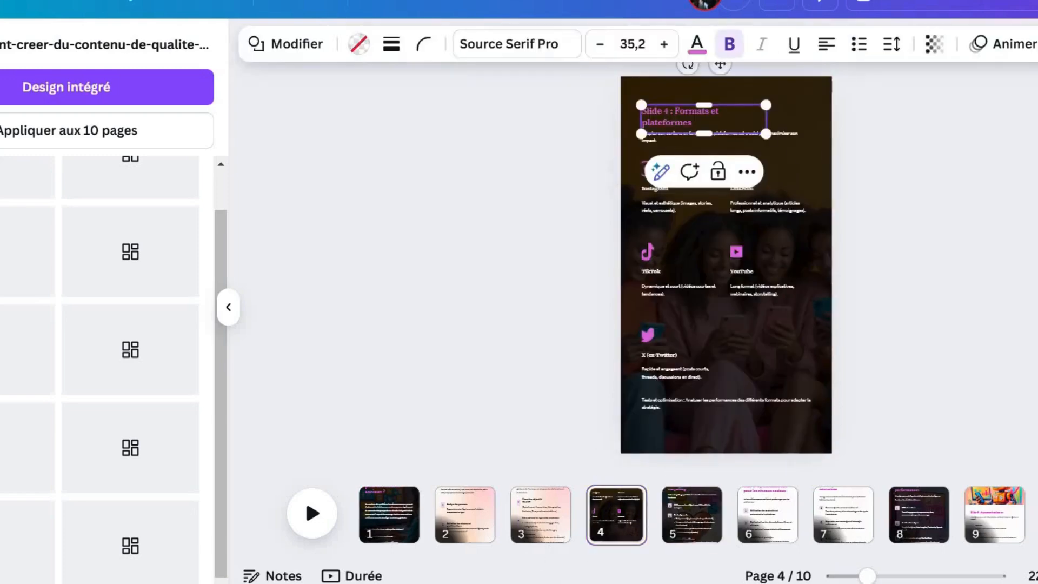
pyautogui.press('BackSpace')
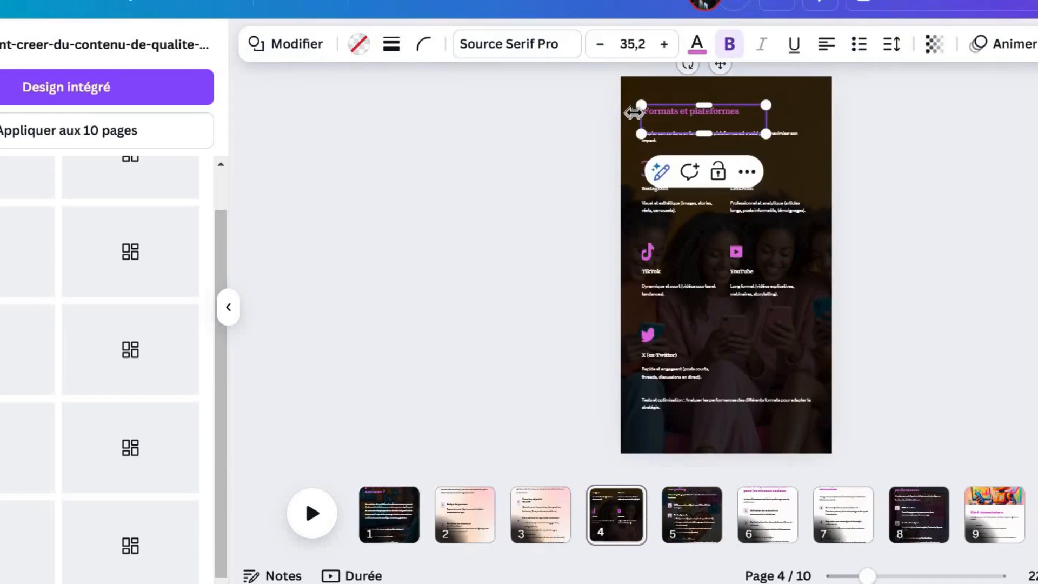
# Step: Set the font size of the "Formats et plateformes" heading to 66
pyautogui.hotkey('ctrl', 'a')
pyautogui.click(633, 44)
pyautogui.write('66')
pyautogui.press('Return')
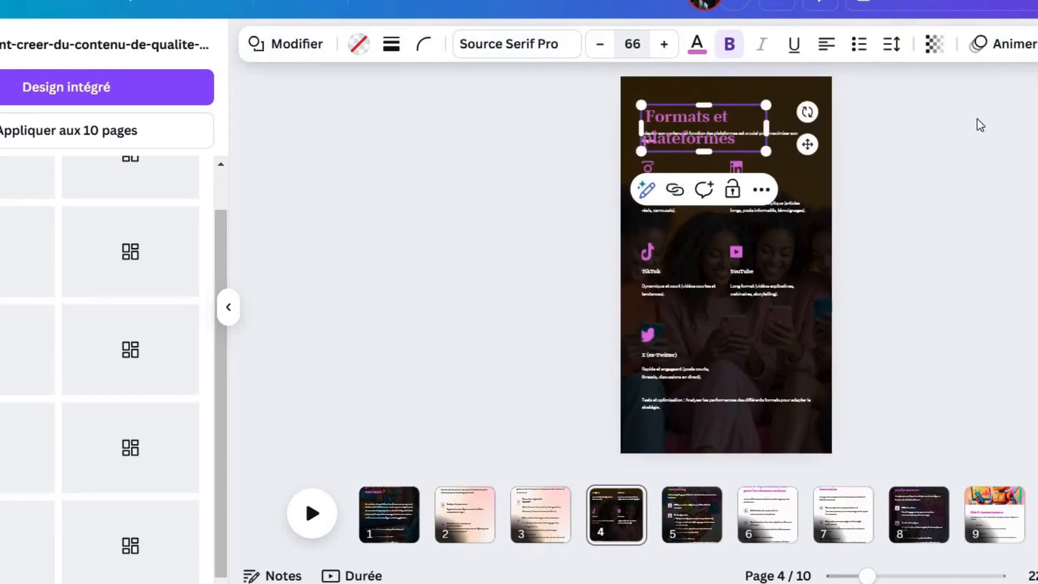
pyautogui.press('Escape')
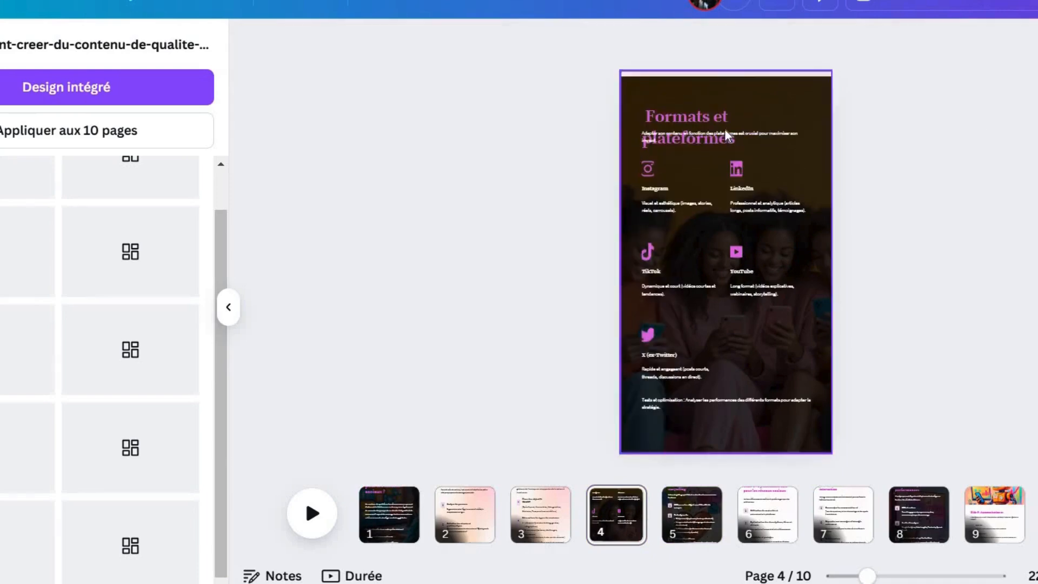
# Step: Widen the "Formats et plateformes" heading onto one line, place it above the intro paragraph, and nudge that paragraph slightly down
pyautogui.click(793, 139)
pyautogui.moveTo(766, 128); pyautogui.dragTo(811, 129)
pyautogui.moveTo(723, 123); pyautogui.dragTo(721, 101)
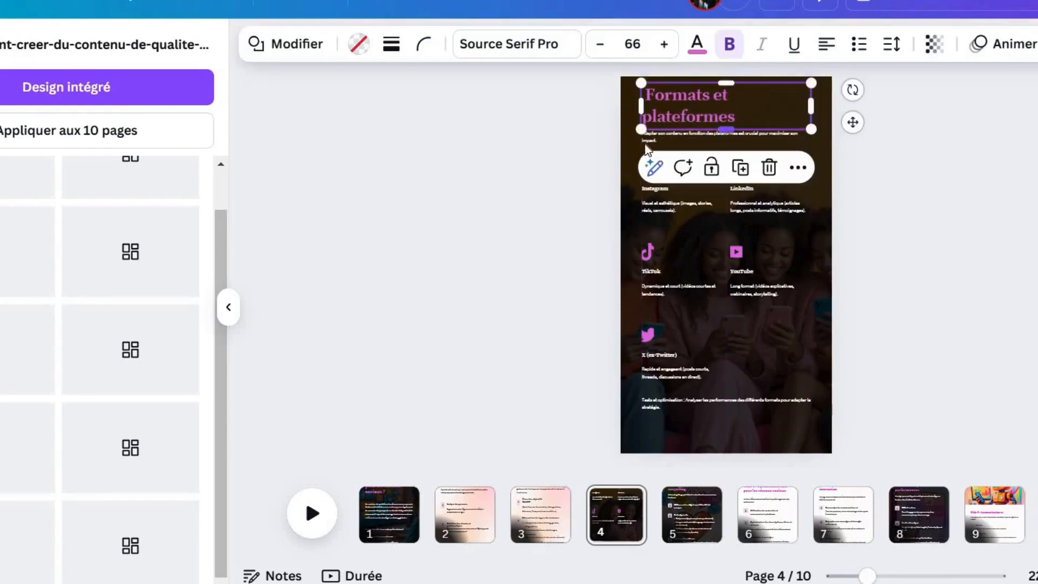
pyautogui.moveTo(654, 142)
pyautogui.mouseDown()
pyautogui.moveTo(668, 128)
pyautogui.moveTo(657, 125)
pyautogui.mouseUp()
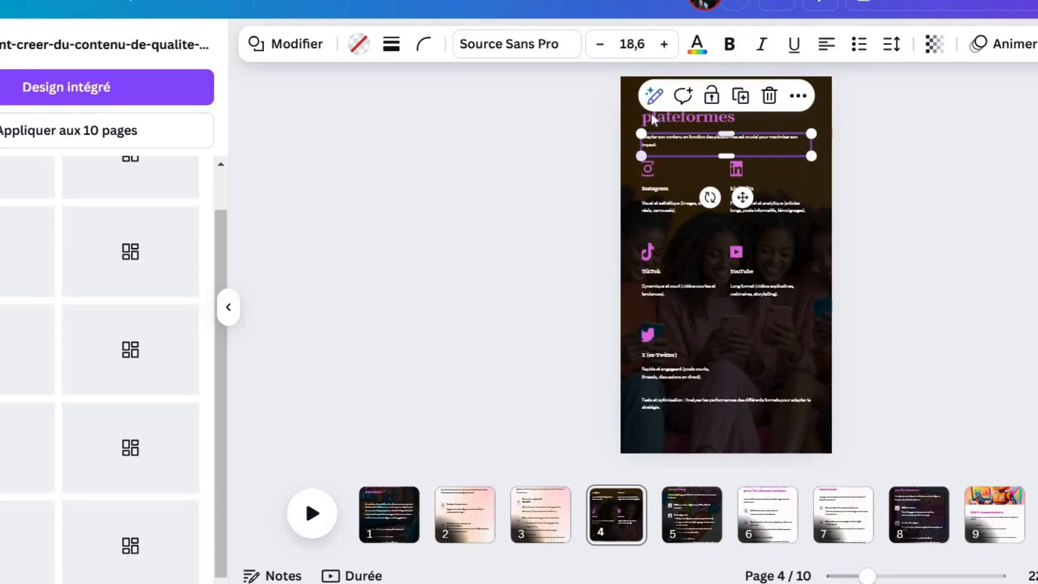
pyautogui.click(651, 116)
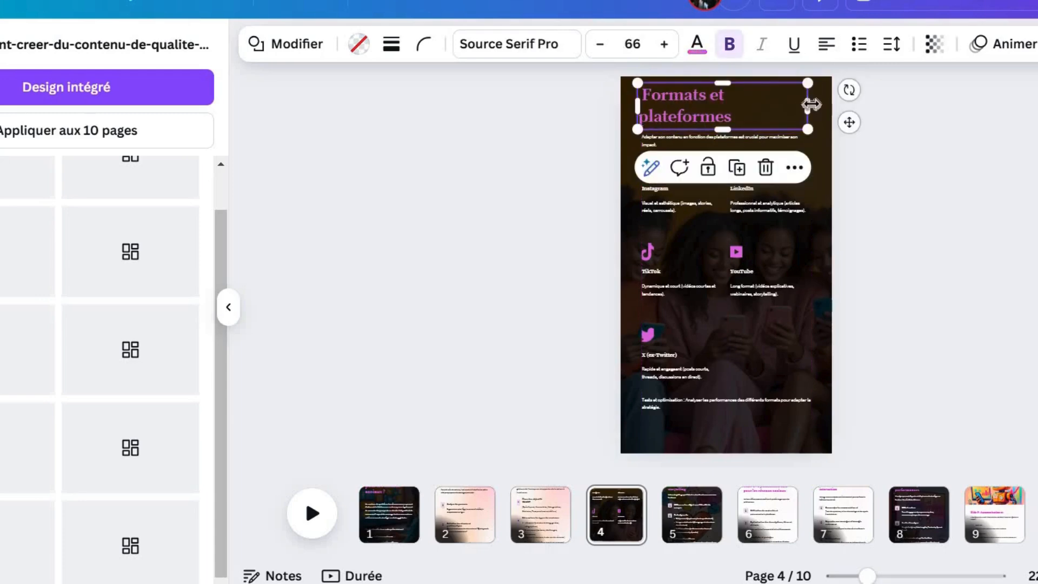
pyautogui.moveTo(810, 104); pyautogui.dragTo(950, 161)
pyautogui.click(748, 105)
pyautogui.moveTo(748, 108); pyautogui.dragTo(746, 123)
pyautogui.click(566, 156)
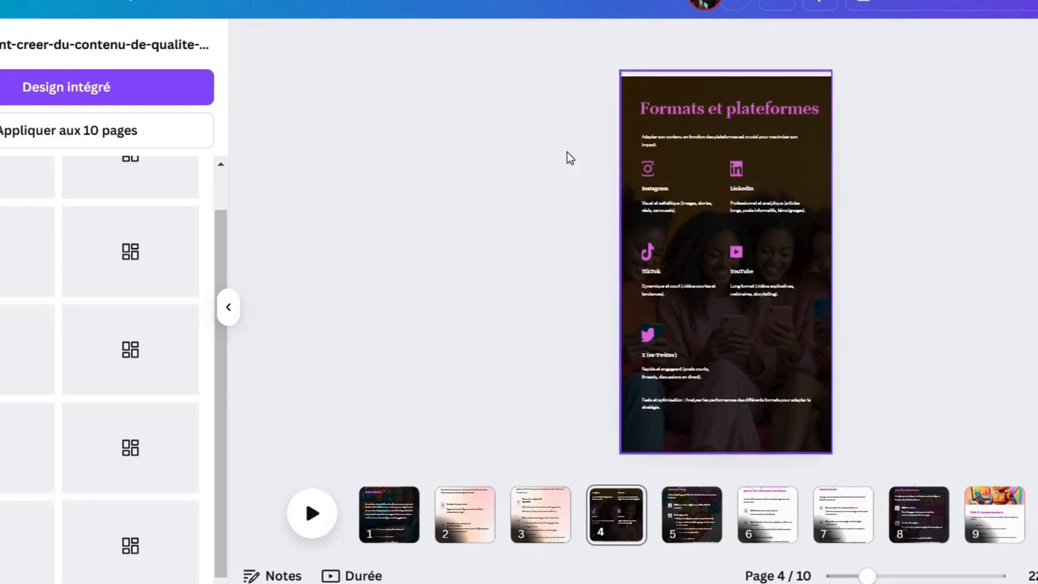
# Step: Make the Instagram and LinkedIn icons on page 4 partly transparent
pyautogui.moveTo(566, 150); pyautogui.dragTo(801, 351)
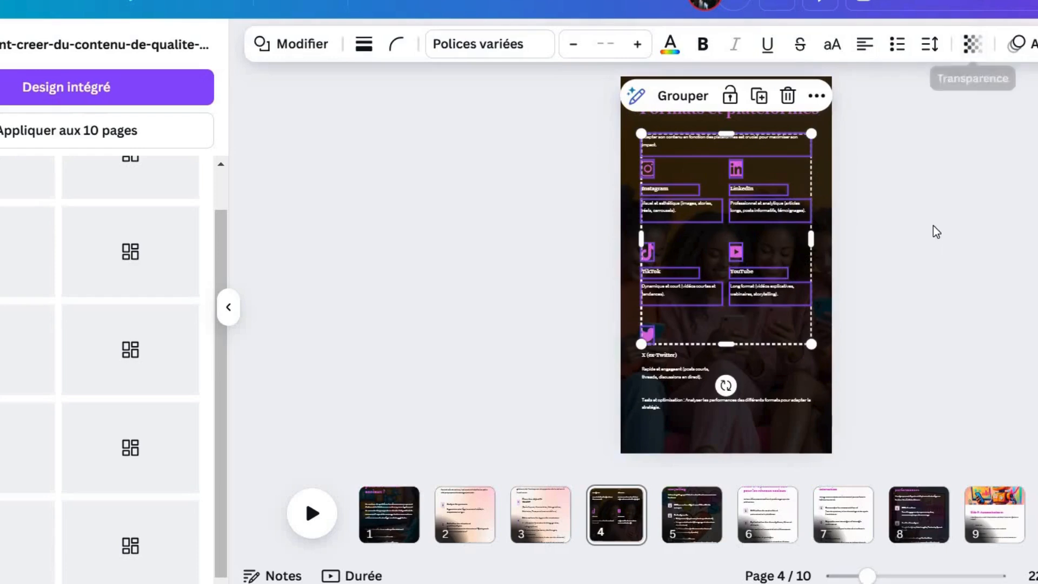
pyautogui.click(572, 162)
pyautogui.moveTo(727, 169); pyautogui.dragTo(746, 179)
pyautogui.click(764, 46)
pyautogui.click(755, 118)
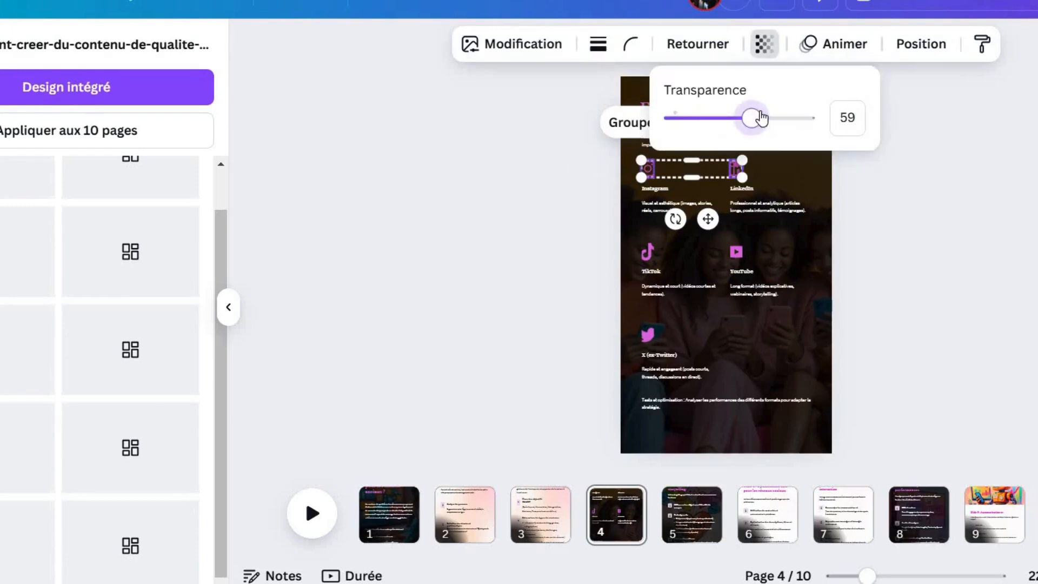
pyautogui.click(762, 117)
pyautogui.click(840, 261)
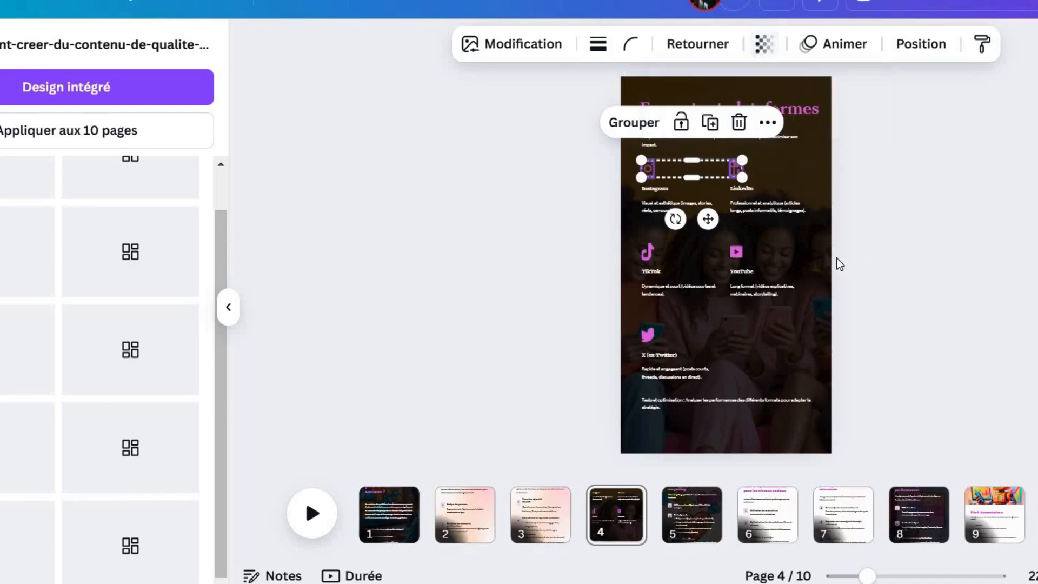
# Step: Make the TikTok, YouTube and X (ex-Twitter) icons partly transparent as well
pyautogui.moveTo(856, 263); pyautogui.dragTo(627, 249)
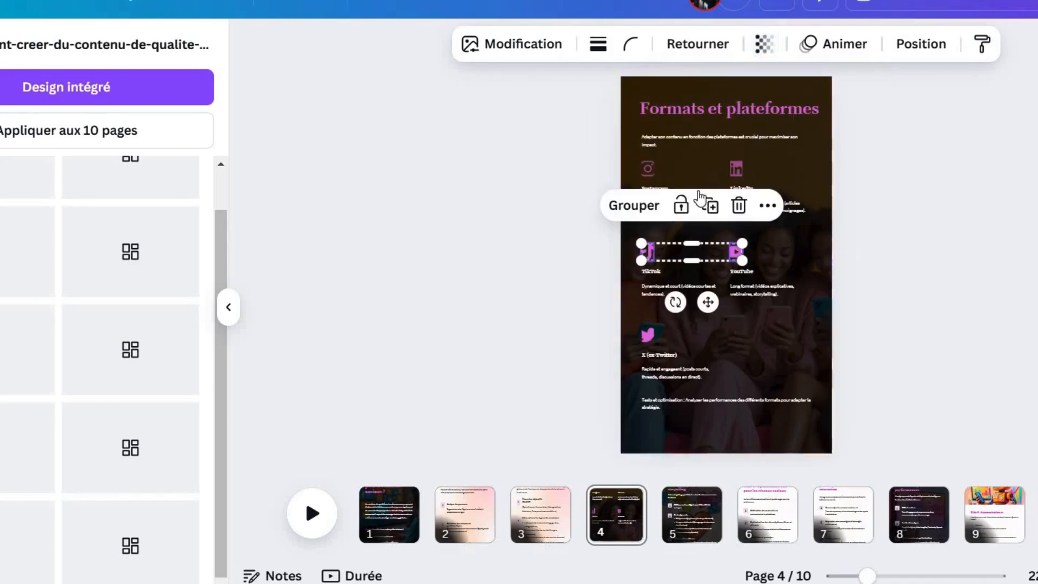
pyautogui.click(763, 44)
pyautogui.click(965, 366)
pyautogui.click(647, 336)
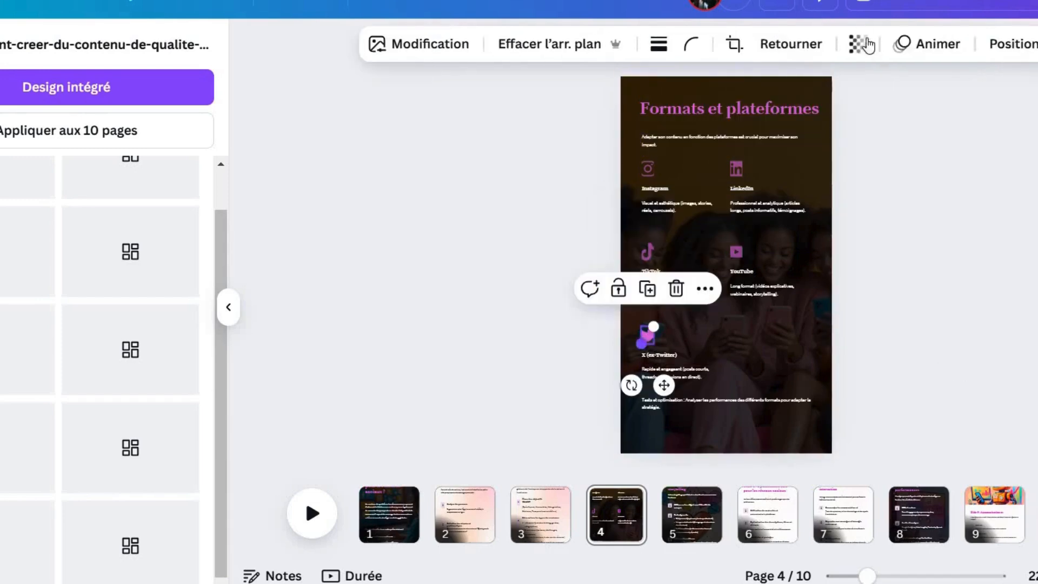
pyautogui.click(858, 44)
pyautogui.click(857, 118)
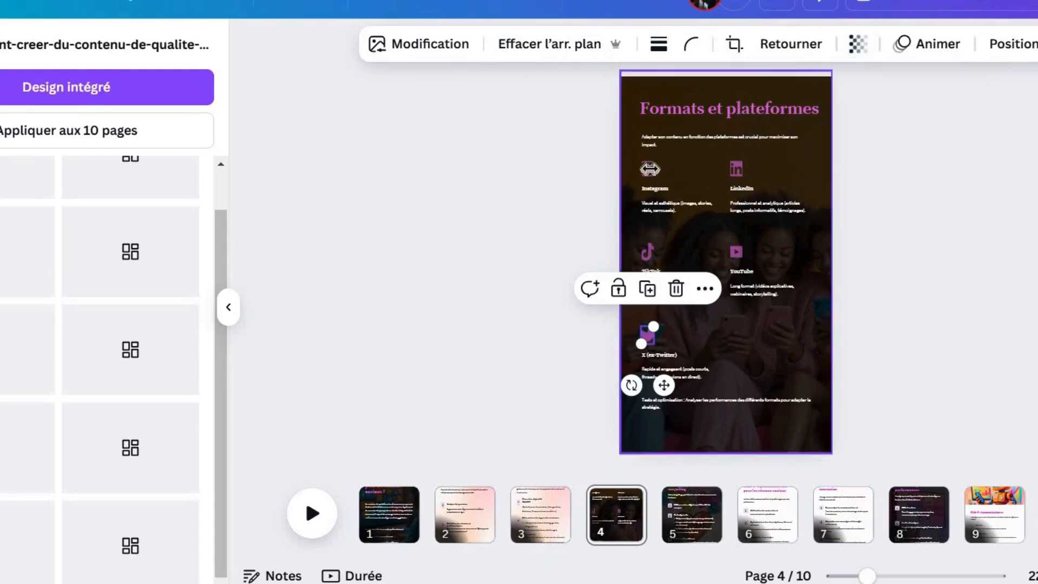
# Step: Enlarge the Instagram icon and the LinkedIn icon, making the LinkedIn one about 76 wide and 110 high
pyautogui.click(650, 169)
pyautogui.moveTo(665, 160); pyautogui.dragTo(731, 167)
pyautogui.click(737, 167)
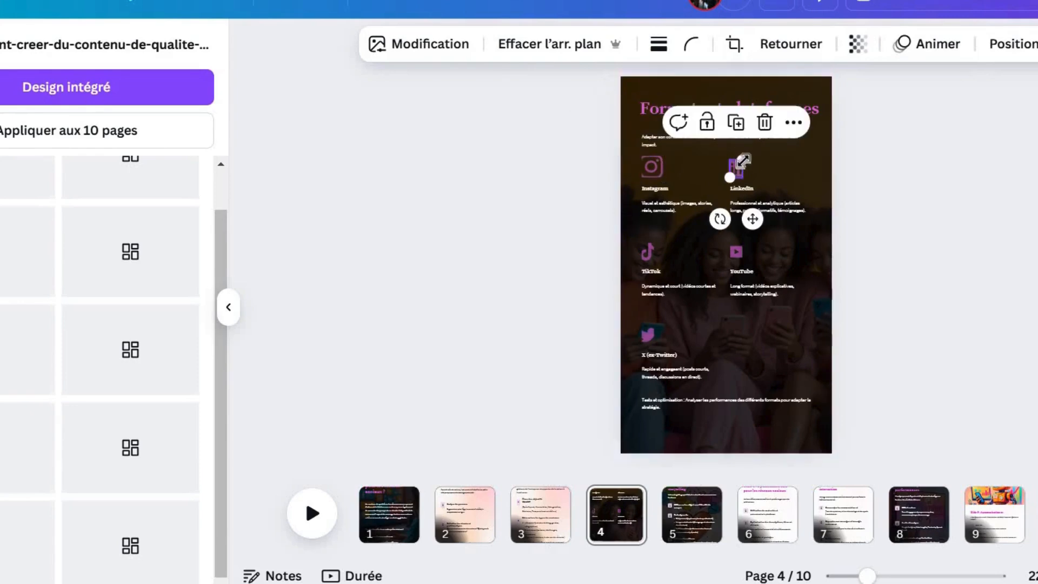
pyautogui.moveTo(756, 158); pyautogui.dragTo(746, 164)
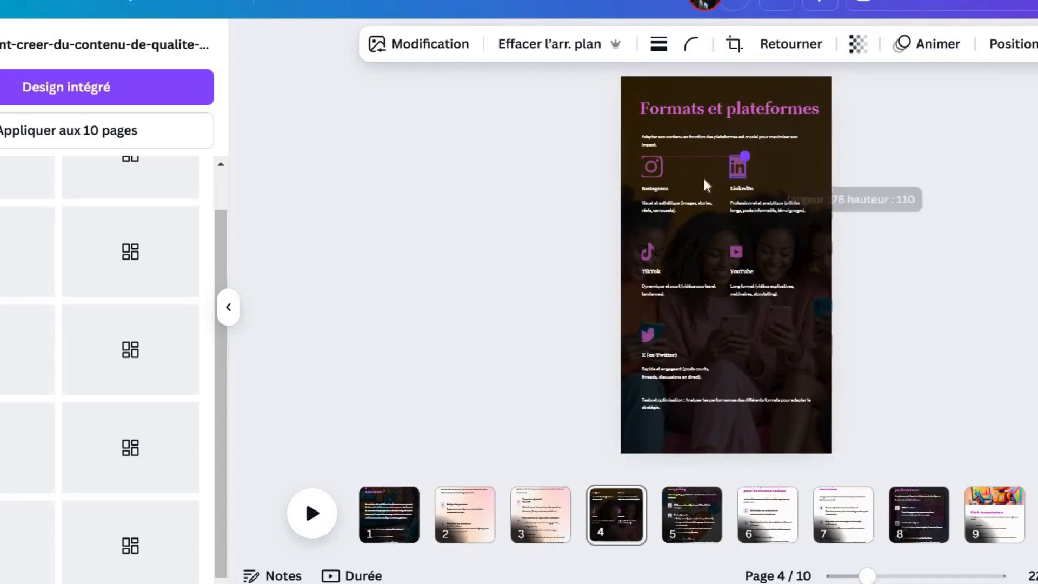
# Step: Enlarge the TikTok, YouTube and X (ex-Twitter) icons on page 4
pyautogui.click(652, 246)
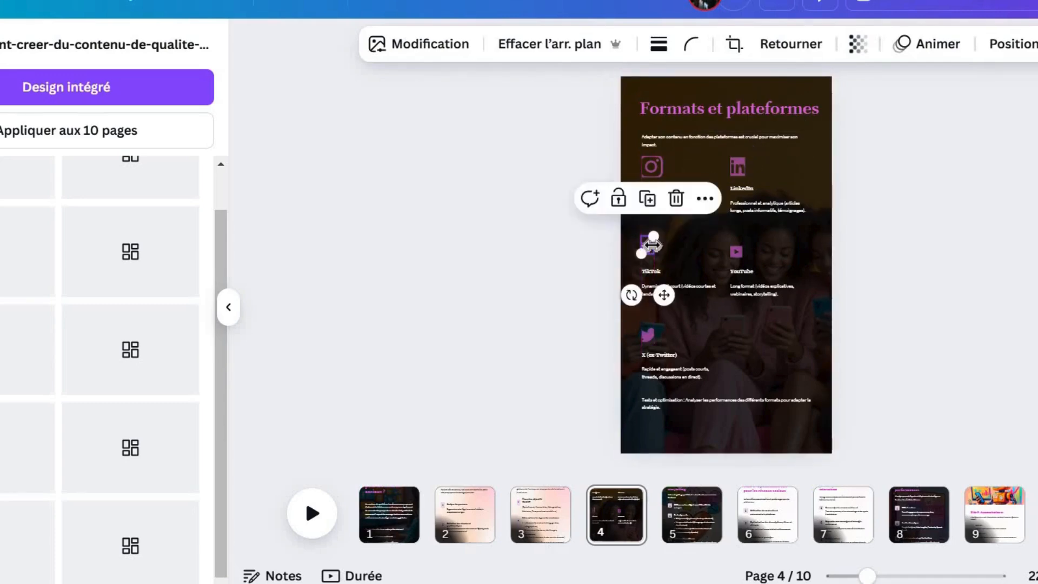
pyautogui.moveTo(654, 253); pyautogui.dragTo(658, 261)
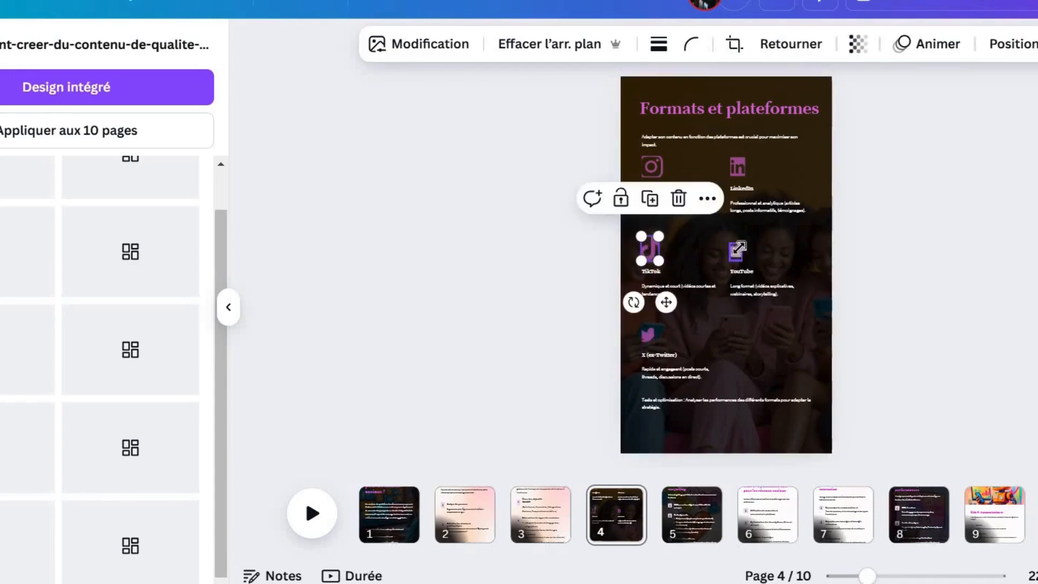
pyautogui.click(738, 251)
pyautogui.moveTo(743, 246); pyautogui.dragTo(661, 319)
pyautogui.click(647, 333)
pyautogui.click(585, 168)
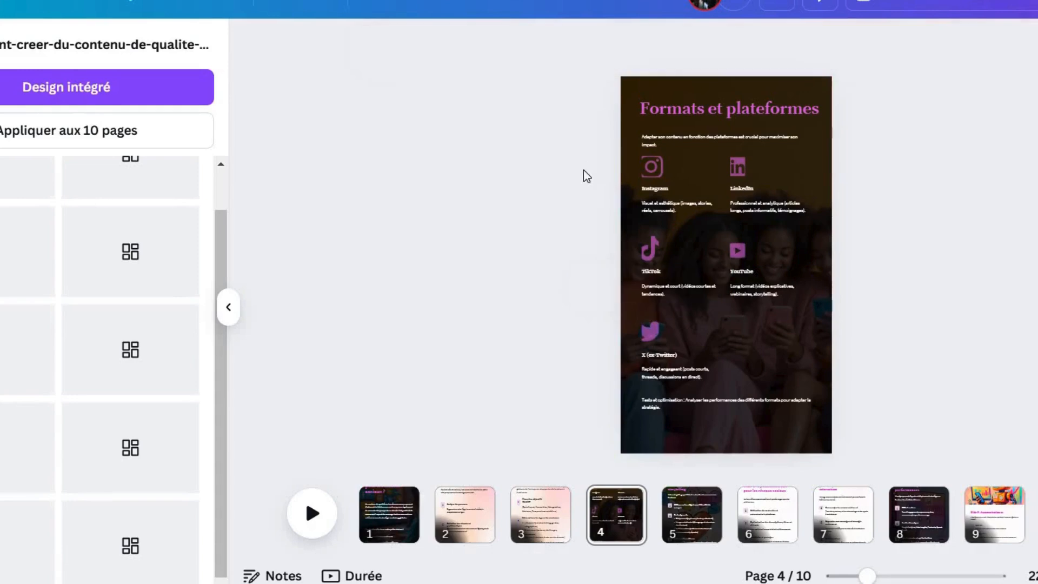
# Step: Set the font size of all text below the page 4 heading to 28
pyautogui.moveTo(578, 140); pyautogui.dragTo(839, 422)
pyautogui.click(624, 48)
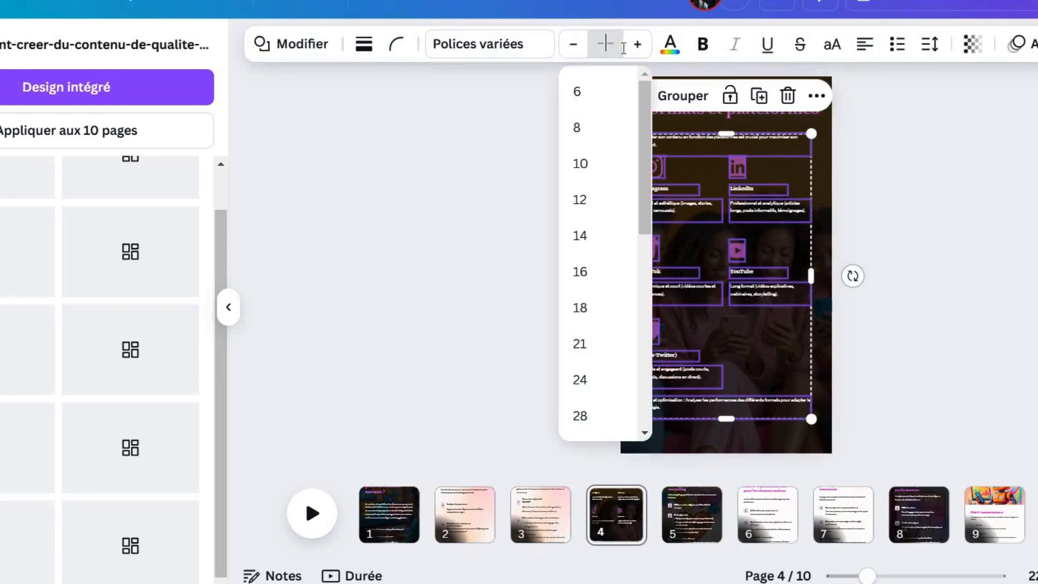
pyautogui.press('Return')
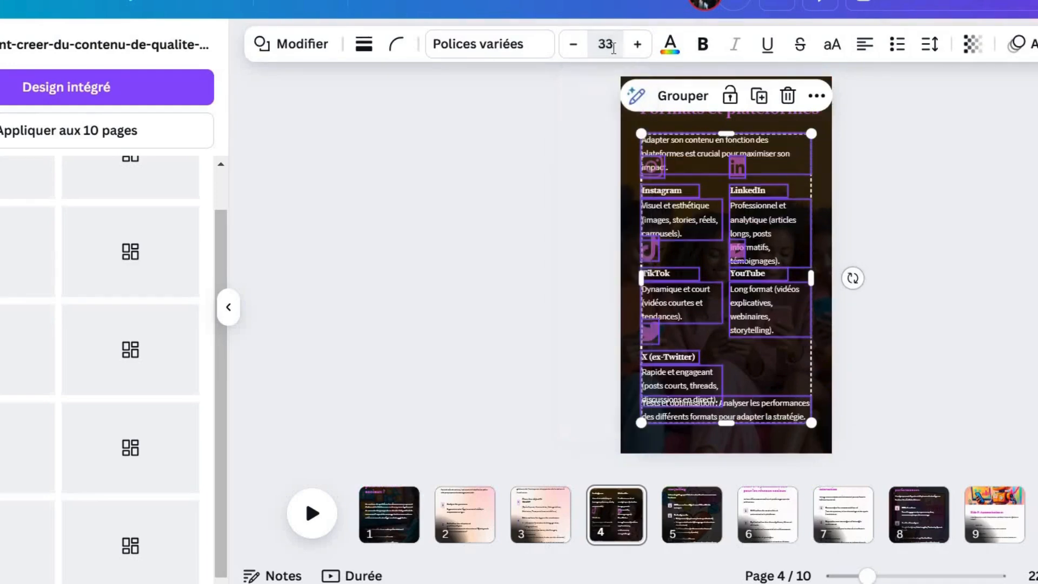
pyautogui.click(606, 49)
pyautogui.click(606, 48)
pyautogui.write('28')
pyautogui.press('Return')
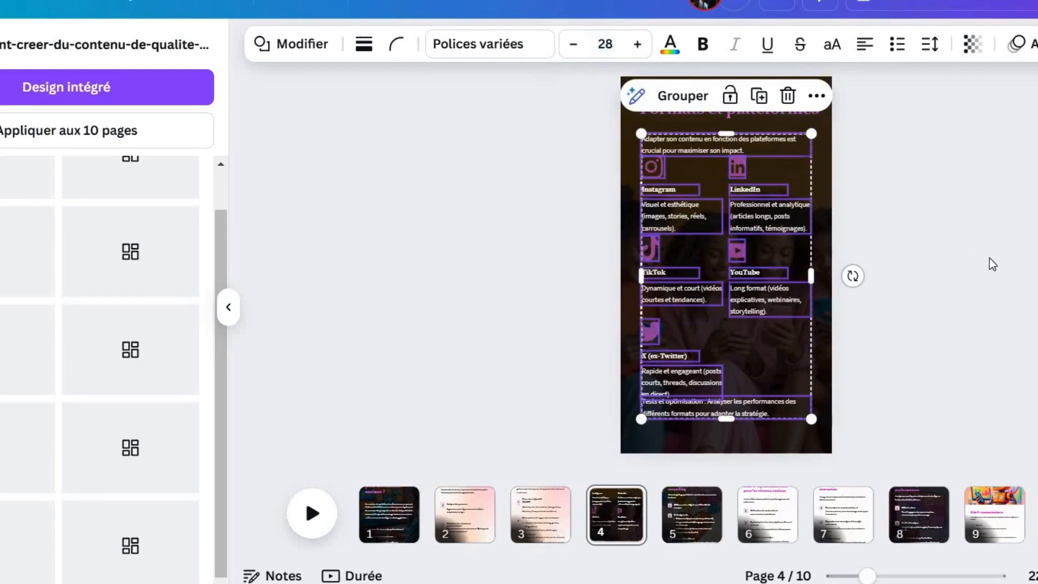
pyautogui.click(991, 262)
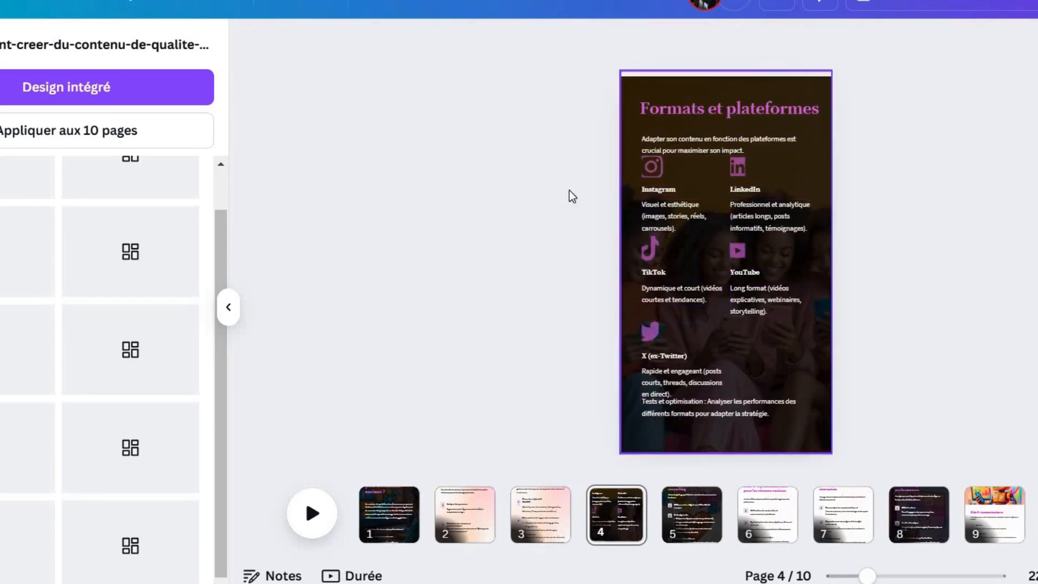
# Step: Move all platform icons and texts below the intro paragraph slightly down together
pyautogui.moveTo(891, 411); pyautogui.dragTo(889, 410)
pyautogui.moveTo(771, 307); pyautogui.dragTo(772, 316)
pyautogui.click(994, 349)
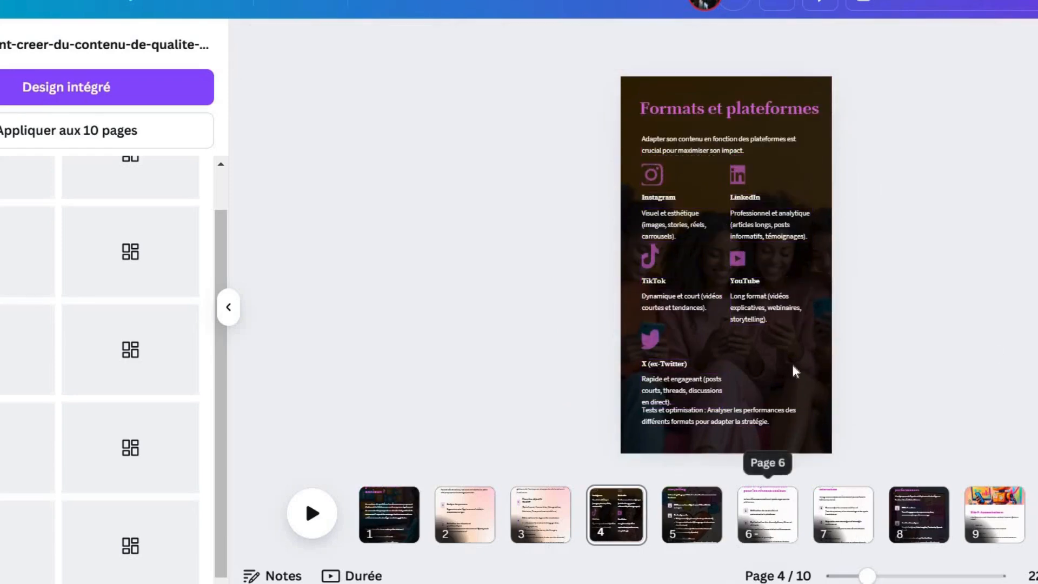
# Step: Stretch all elements of page 6 vertically to fill the full page height and delete the small Gamma badge
pyautogui.click(773, 500)
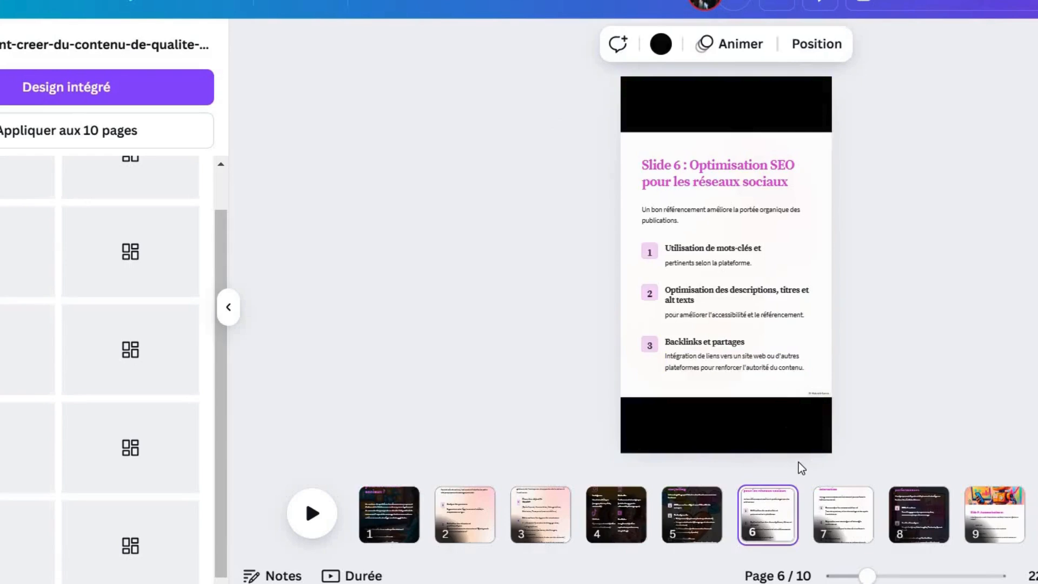
pyautogui.moveTo(799, 462); pyautogui.dragTo(549, 107)
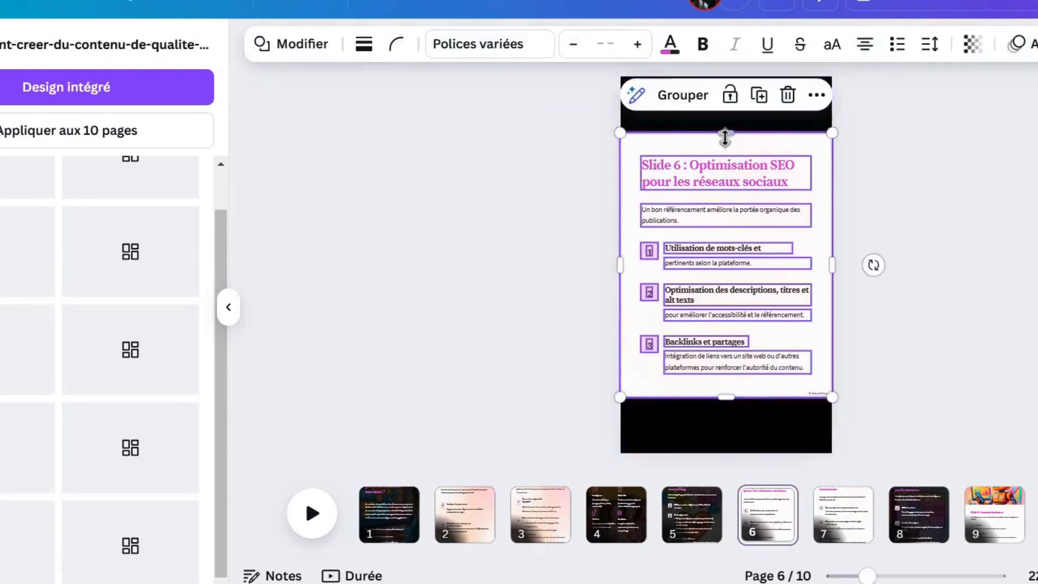
pyautogui.moveTo(724, 140); pyautogui.dragTo(726, 77)
pyautogui.moveTo(732, 395); pyautogui.dragTo(731, 455)
pyautogui.click(893, 413)
pyautogui.click(819, 387)
pyautogui.press('Delete')
# Step: Increase the transparency of the white overlay on page 6 to reveal the pink and orange gradient
pyautogui.click(812, 433)
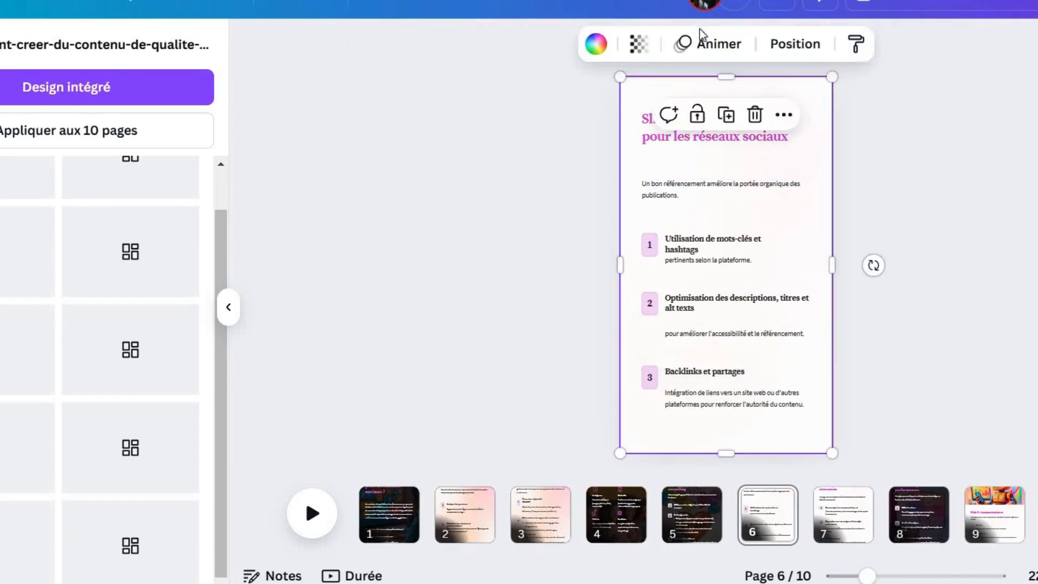
pyautogui.click(639, 44)
pyautogui.click(628, 118)
pyautogui.click(894, 238)
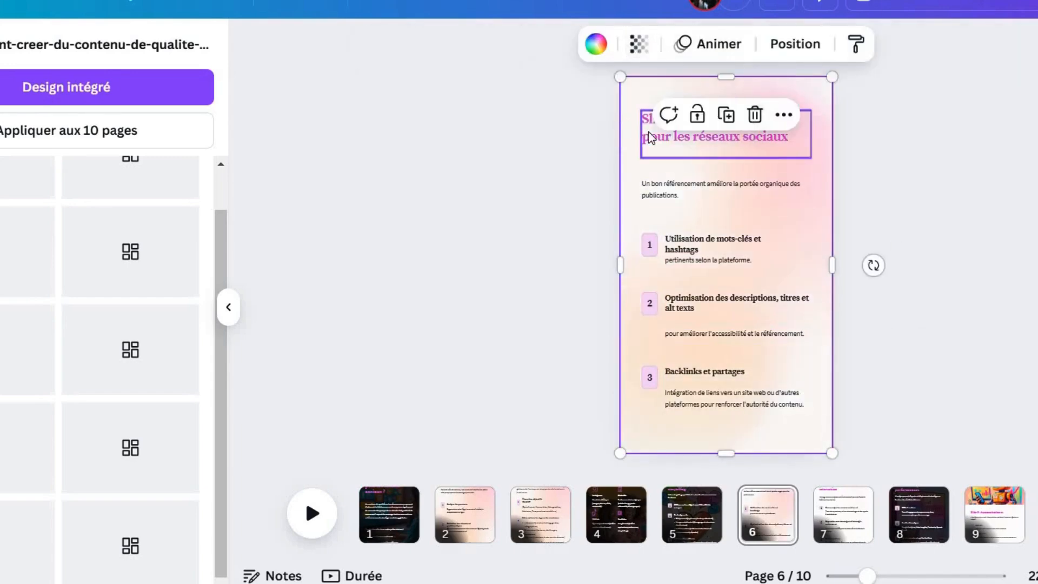
# Step: Remove the "Slide 6 :" prefix from the page 6 heading, leaving "Optimisation SEO pour les réseaux sociaux"
pyautogui.click(693, 116)
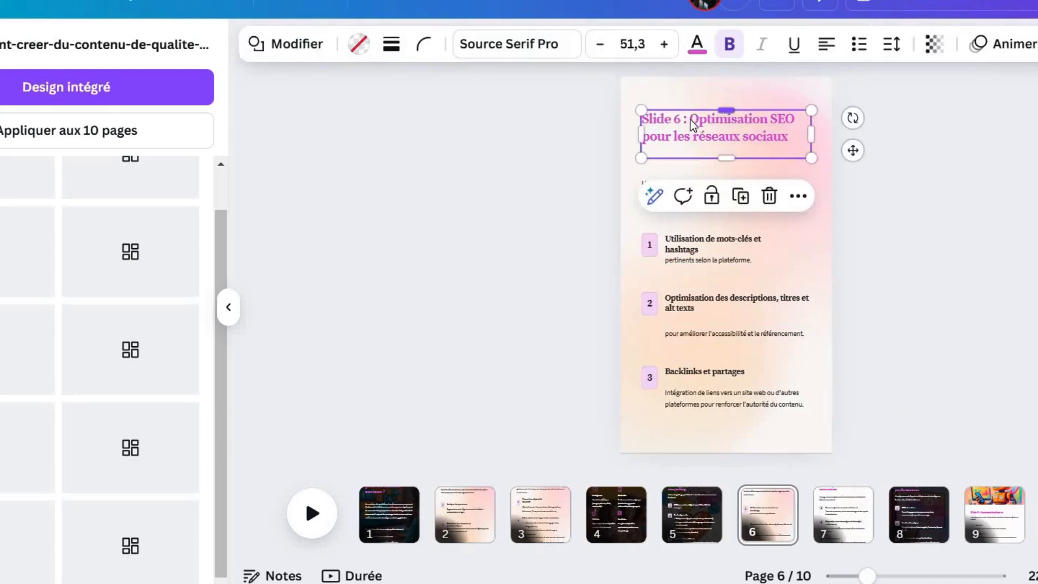
pyautogui.click(692, 120)
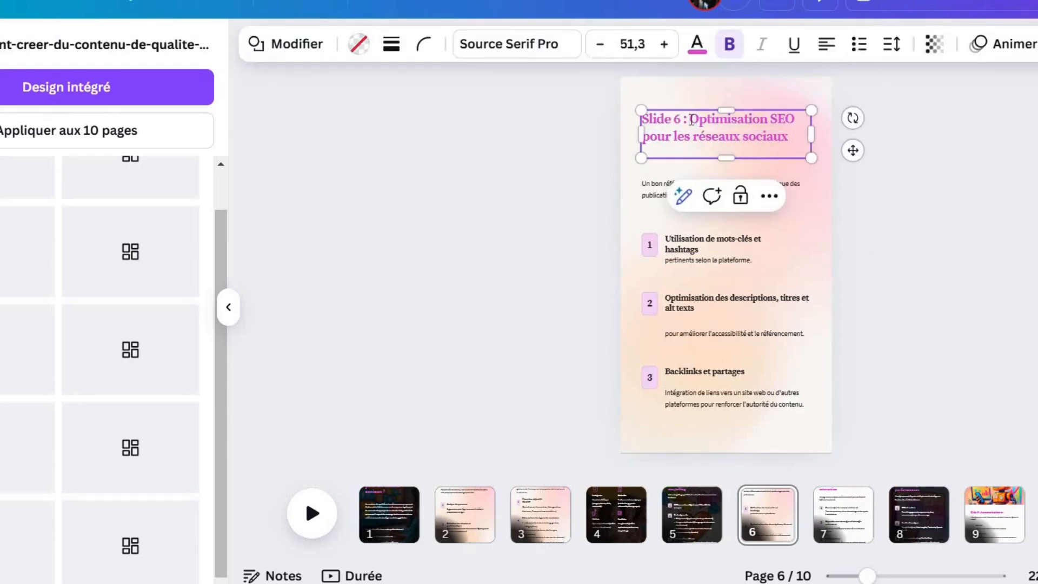
pyautogui.press('BackSpace')
pyautogui.press('BackSpace')
pyautogui.press('BackSpace')
pyautogui.press('BackSpace')
pyautogui.press('BackSpace')
pyautogui.press('BackSpace')
pyautogui.press('BackSpace')
pyautogui.press('BackSpace')
pyautogui.press('BackSpace')
pyautogui.press('BackSpace')
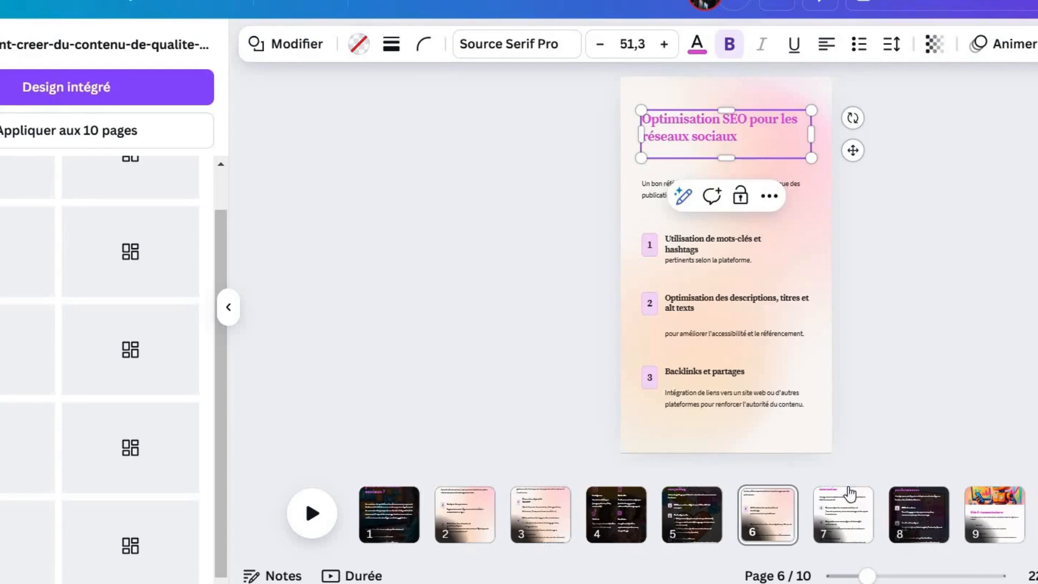
pyautogui.click(848, 460)
# Step: Stretch all elements of page 7 vertically to fill the full page height and remove the small Gamma badge
pyautogui.click(844, 511)
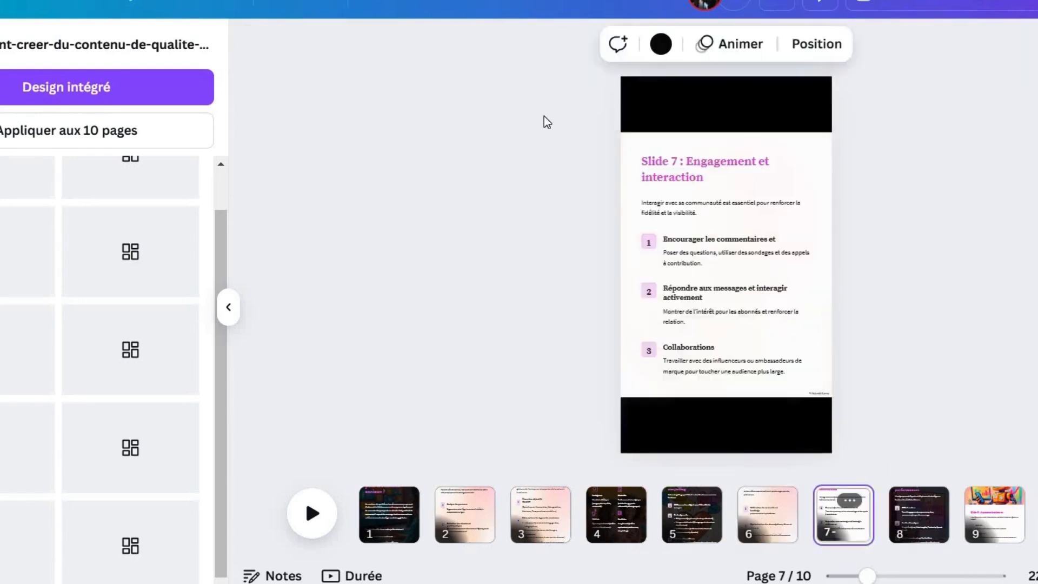
pyautogui.moveTo(543, 119); pyautogui.dragTo(818, 469)
pyautogui.moveTo(725, 116); pyautogui.dragTo(722, 76)
pyautogui.moveTo(730, 398); pyautogui.dragTo(877, 429)
pyautogui.click(857, 439)
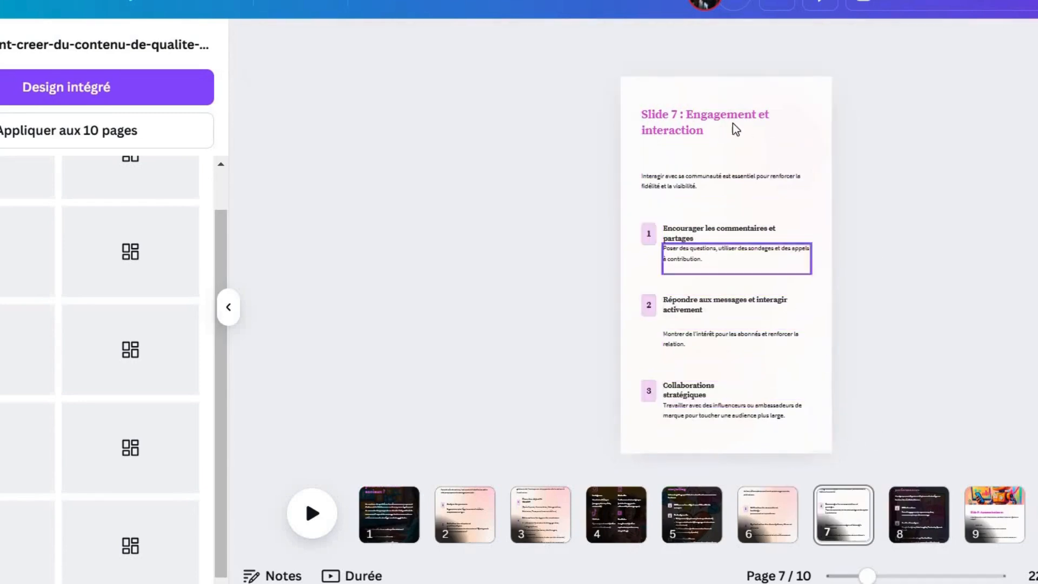
# Step: Remove the "Slide 7 :" prefix from the page 7 heading, leaving "Engagement et interaction"
pyautogui.click(682, 121)
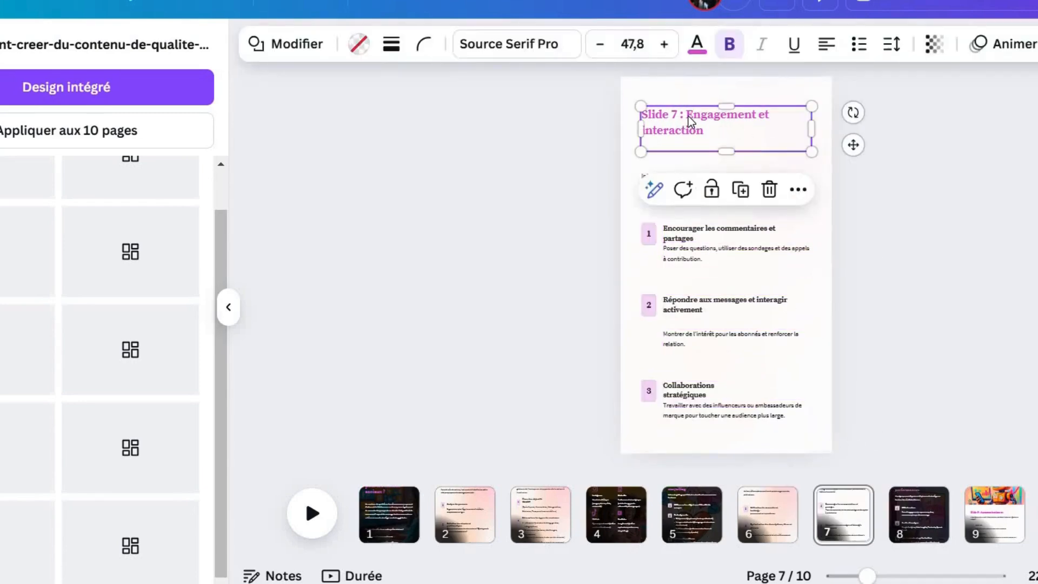
pyautogui.click(689, 117)
pyautogui.press('Delete')
pyautogui.press('Delete')
pyautogui.press('Delete')
pyautogui.press('Delete')
pyautogui.press('Delete')
pyautogui.press('Delete')
pyautogui.press('Delete')
pyautogui.press('Delete')
pyautogui.press('Delete')
pyautogui.press('Delete')
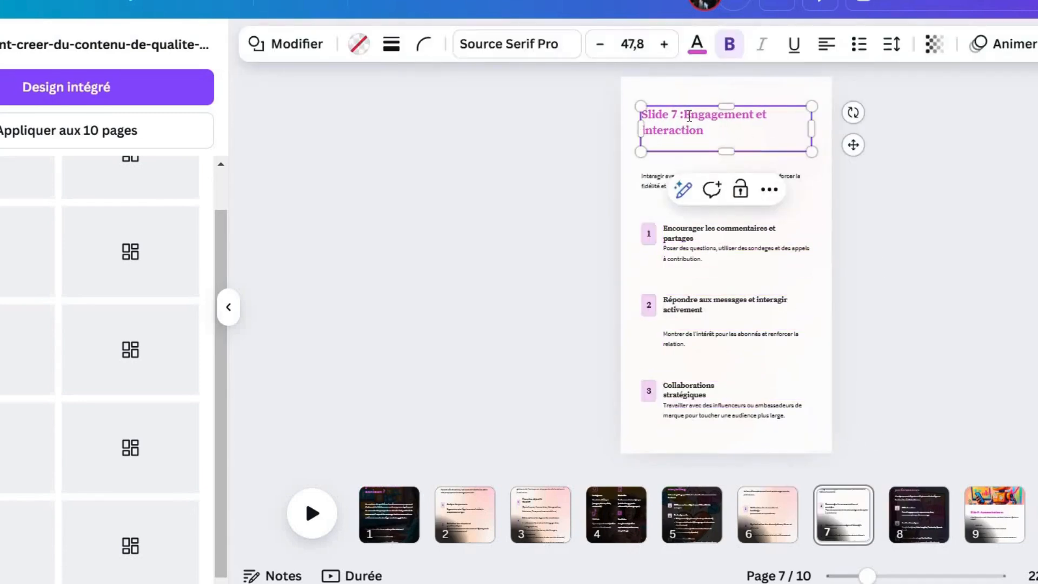
pyautogui.hotkey('ctrl', 'a')
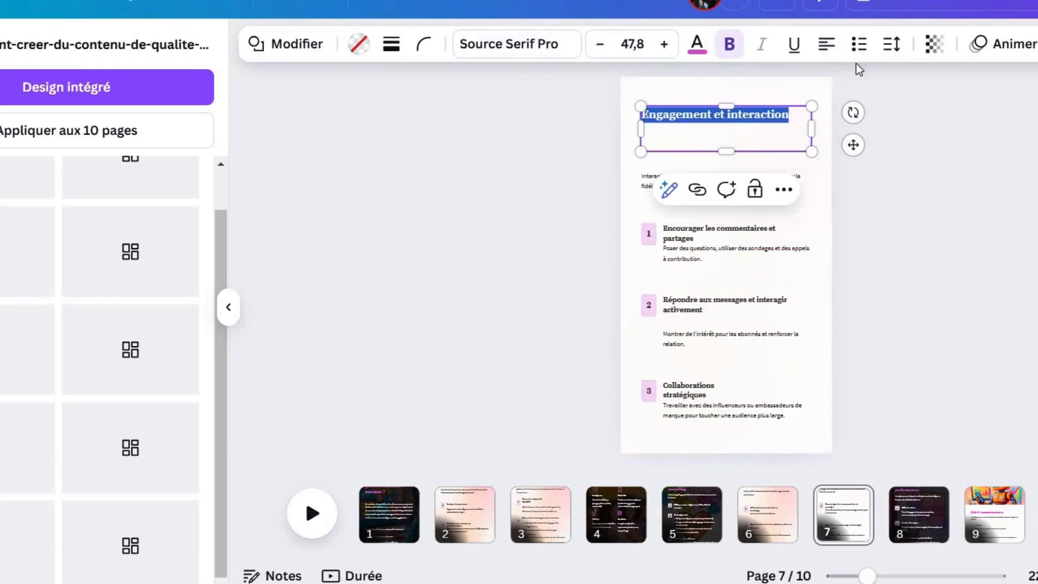
pyautogui.click(648, 45)
pyautogui.click(647, 45)
pyautogui.click(648, 45)
pyautogui.click(648, 45)
pyautogui.click(647, 45)
pyautogui.click(648, 45)
pyautogui.click(647, 45)
pyautogui.click(648, 45)
pyautogui.hotkey('ctrl', 'a')
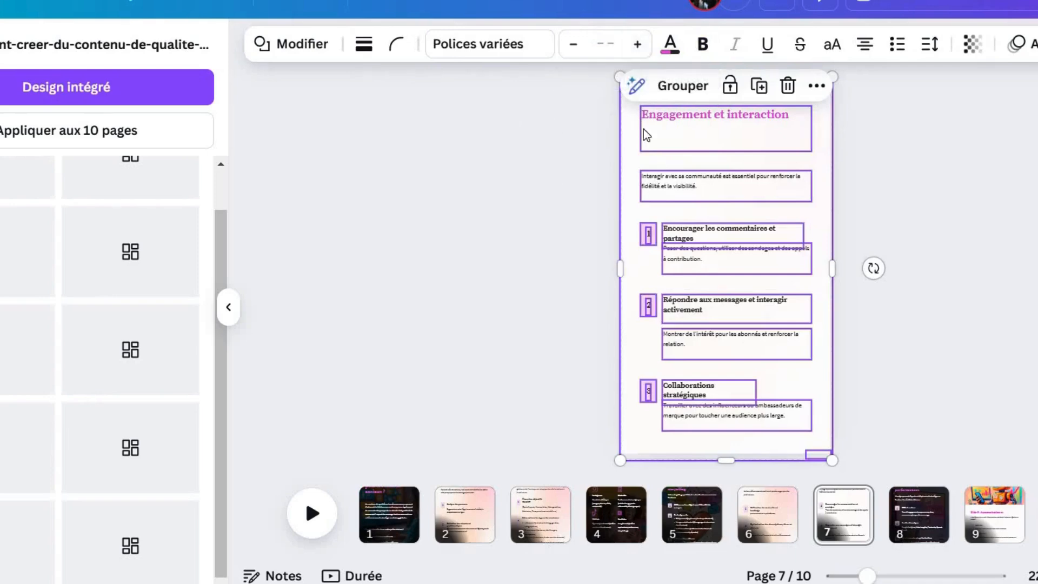
pyautogui.press('Escape')
# Step: Set the font size of the page 7 heading "Engagement et interaction" to 66
pyautogui.click(653, 139)
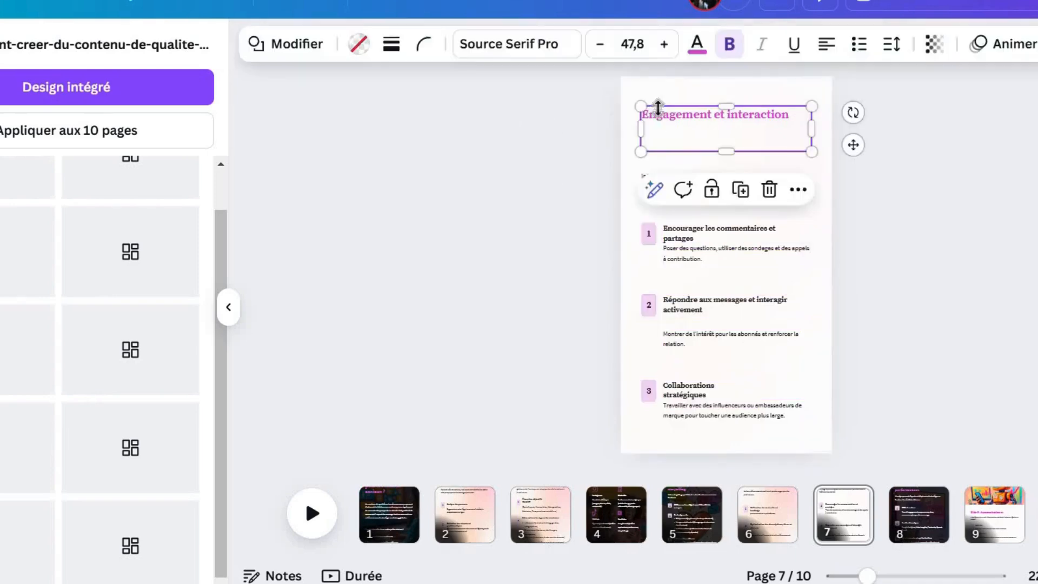
pyautogui.doubleClick(714, 115)
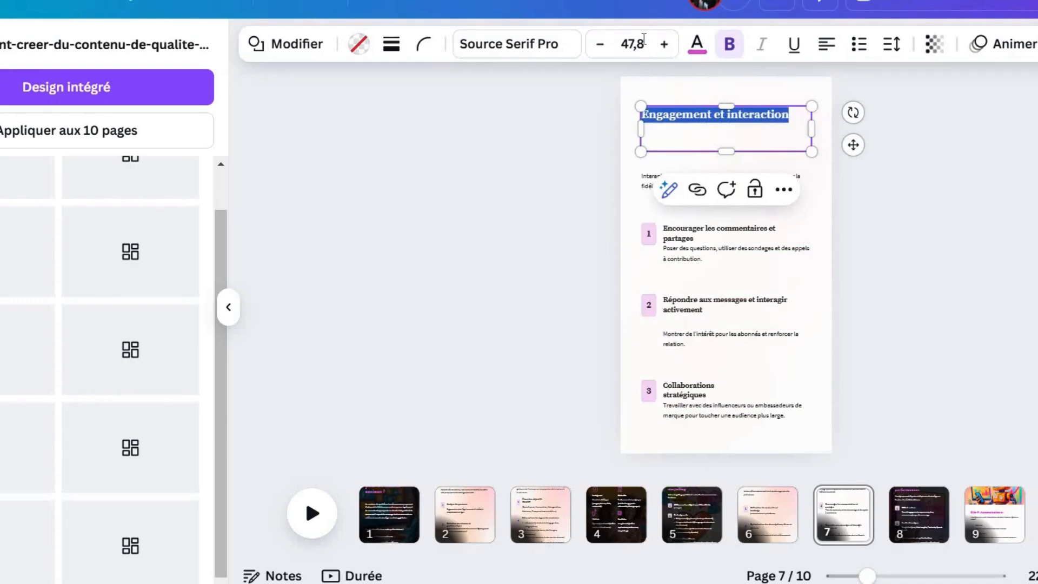
pyautogui.click(632, 44)
pyautogui.write('66')
pyautogui.press('Return')
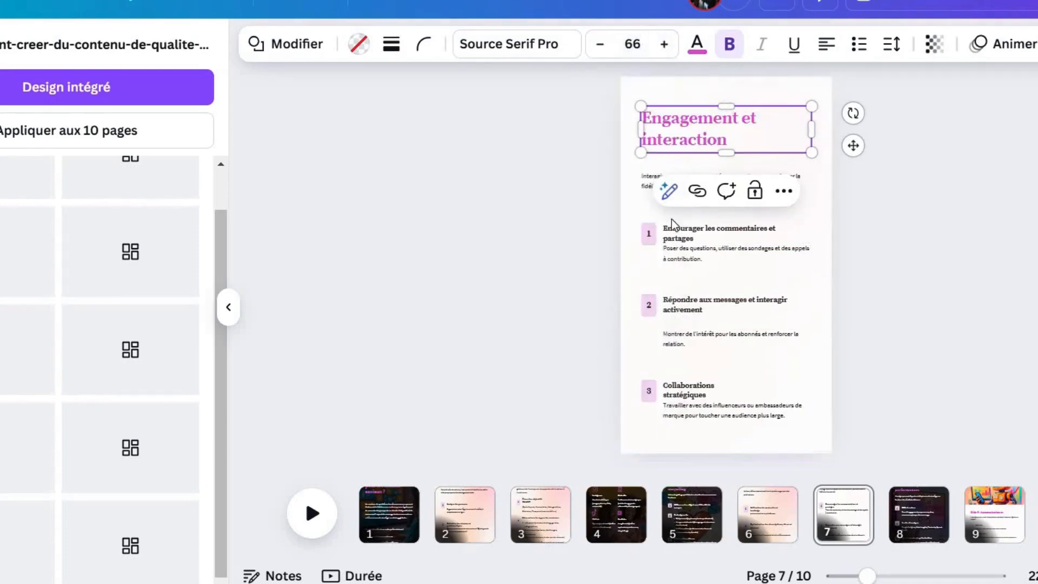
pyautogui.click(551, 181)
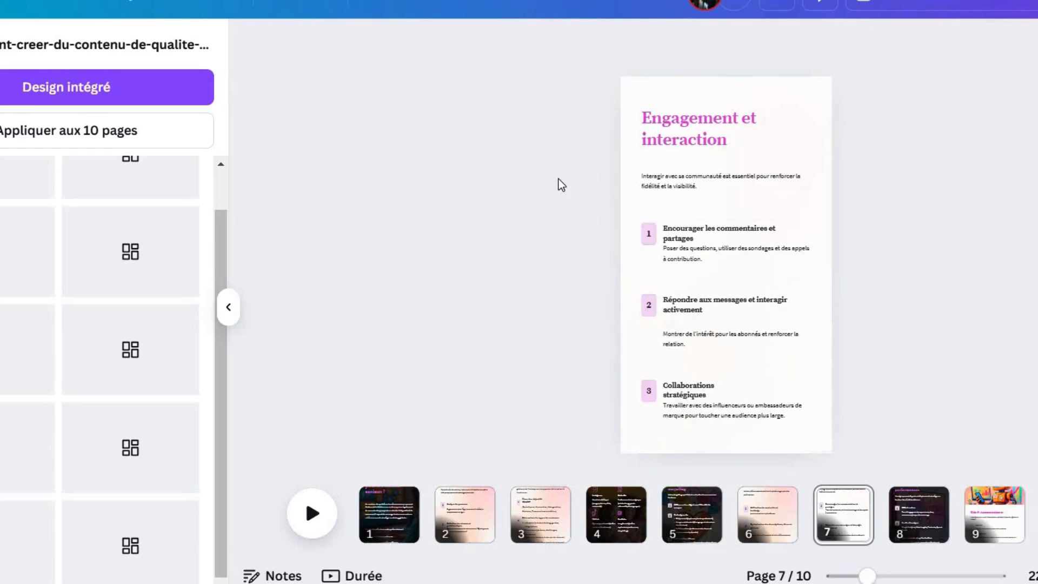
# Step: Set all text below the page 7 heading, including the numbered items, to font size 28
pyautogui.moveTo(556, 177); pyautogui.dragTo(789, 425)
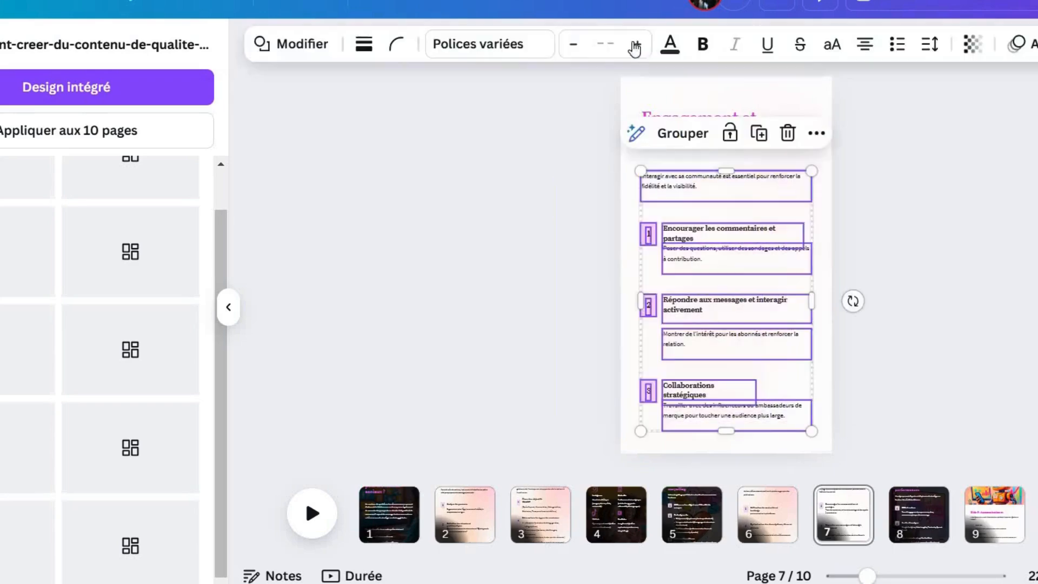
pyautogui.click(609, 46)
pyautogui.write('3')
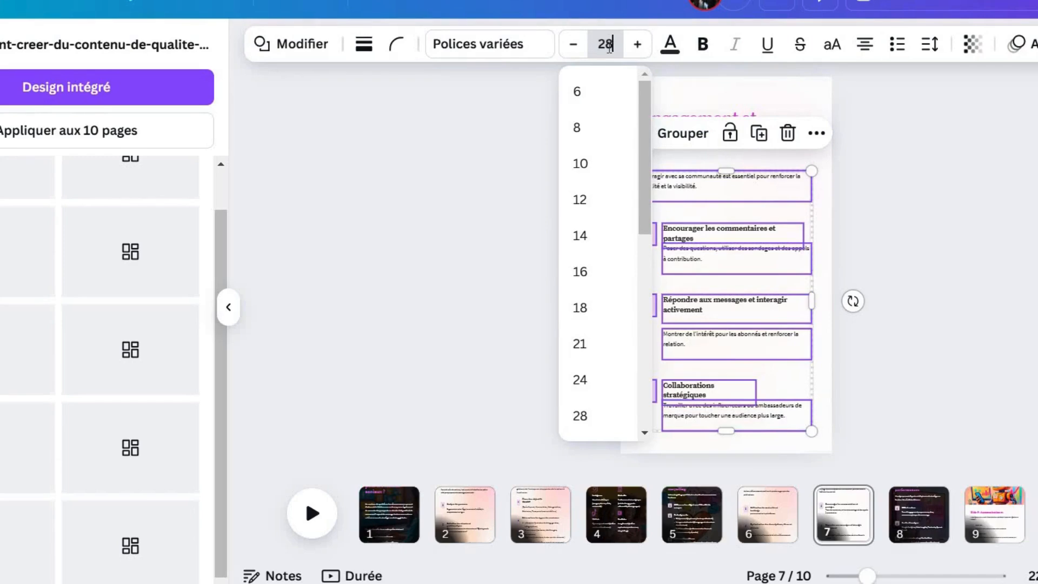
pyautogui.write('8')
pyautogui.press('Return')
pyautogui.click(721, 100)
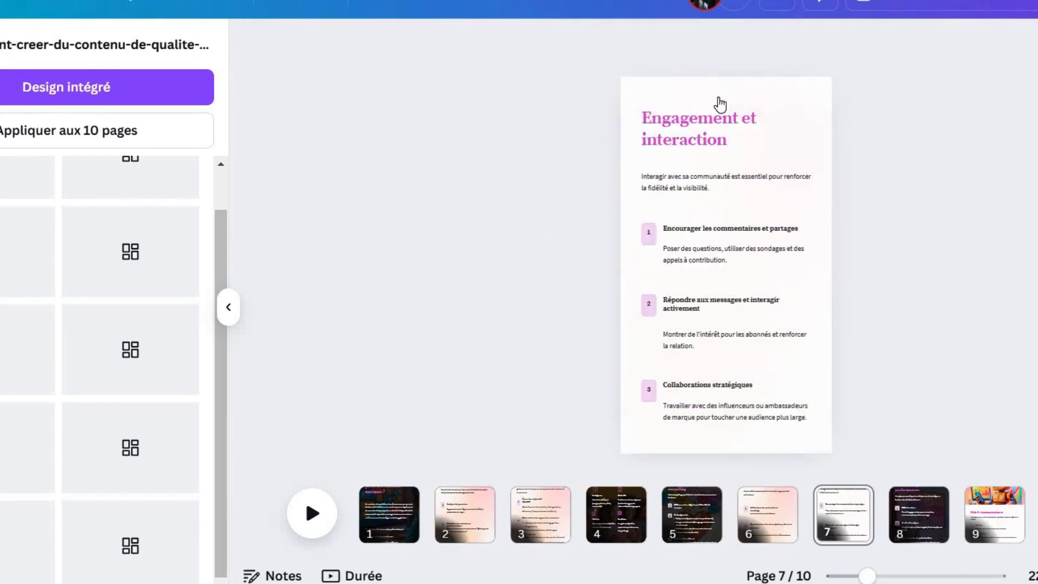
# Step: Set the transparency of the white overlay on page 7 to 61
pyautogui.click(672, 82)
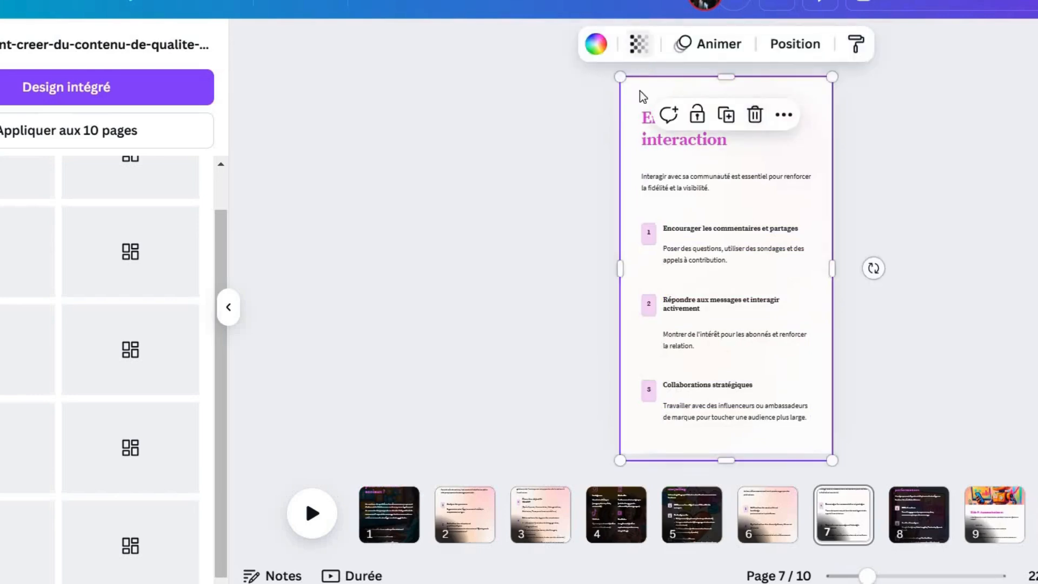
pyautogui.click(639, 45)
pyautogui.click(629, 117)
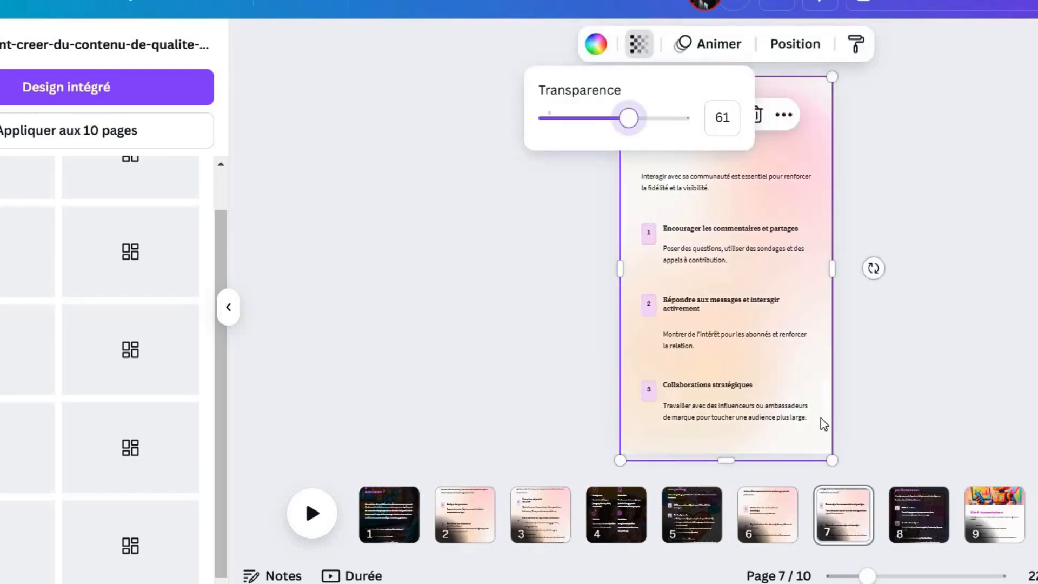
pyautogui.click(522, 114)
# Step: Stretch all elements of page 8 vertically to fill the full page height
pyautogui.click(920, 506)
pyautogui.moveTo(526, 113); pyautogui.dragTo(816, 429)
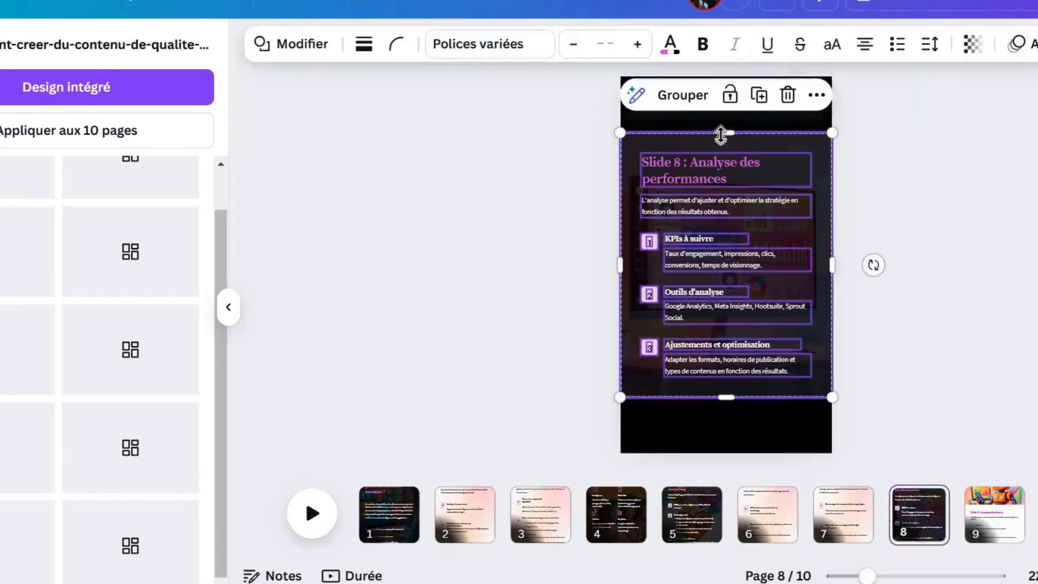
pyautogui.moveTo(721, 134); pyautogui.dragTo(720, 74)
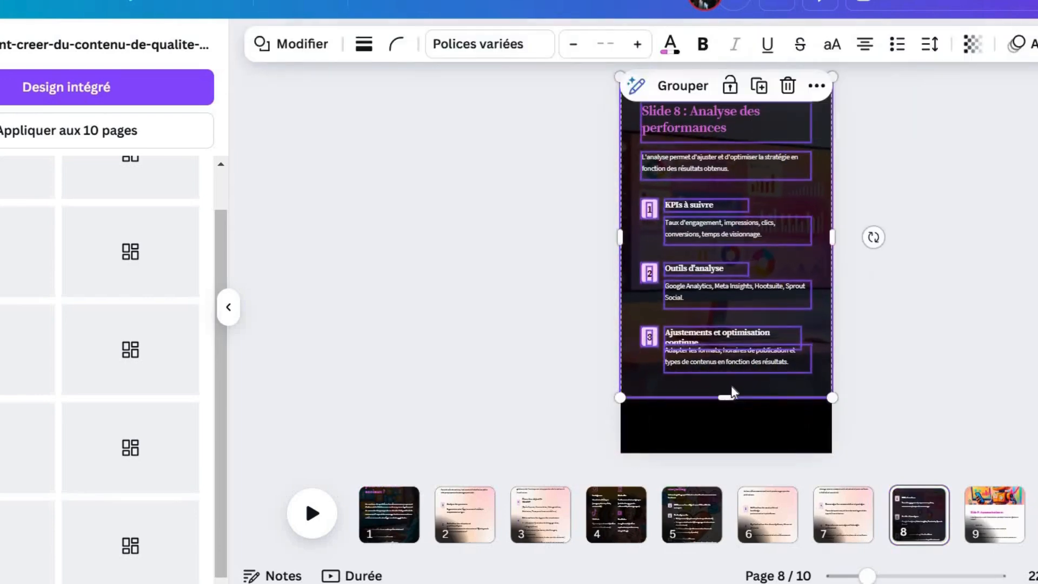
pyautogui.moveTo(727, 398); pyautogui.dragTo(732, 463)
# Step: Remove the "Slide 8 :" prefix from the page 8 heading, leaving "Analyse des performances"
pyautogui.click(685, 118)
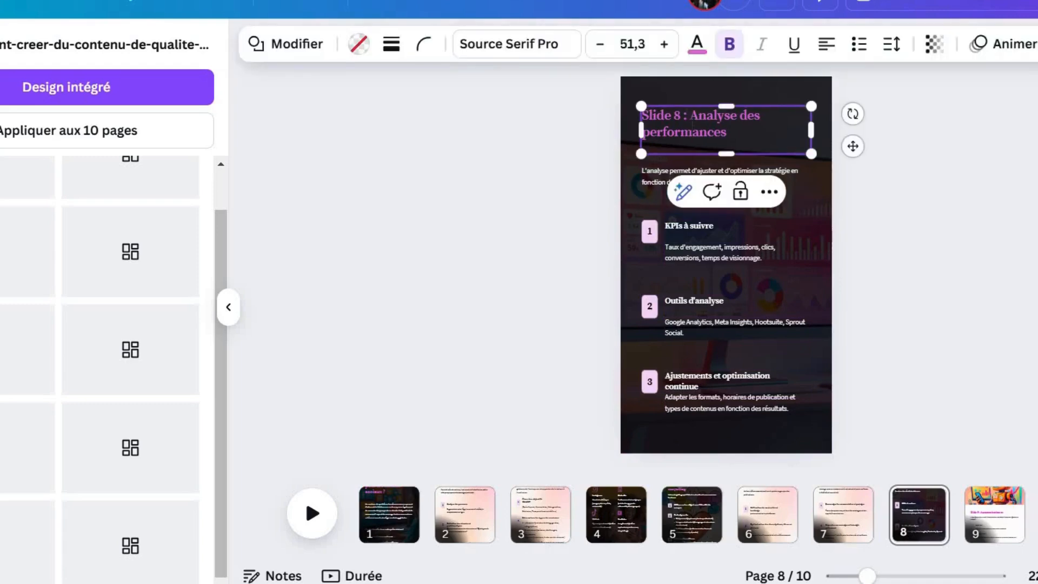
pyautogui.press('BackSpace')
pyautogui.press('BackSpace')
pyautogui.press('BackSpace')
pyautogui.press('BackSpace')
pyautogui.press('BackSpace')
pyautogui.press('BackSpace')
pyautogui.press('BackSpace')
pyautogui.press('BackSpace')
pyautogui.press('BackSpace')
pyautogui.press('BackSpace')
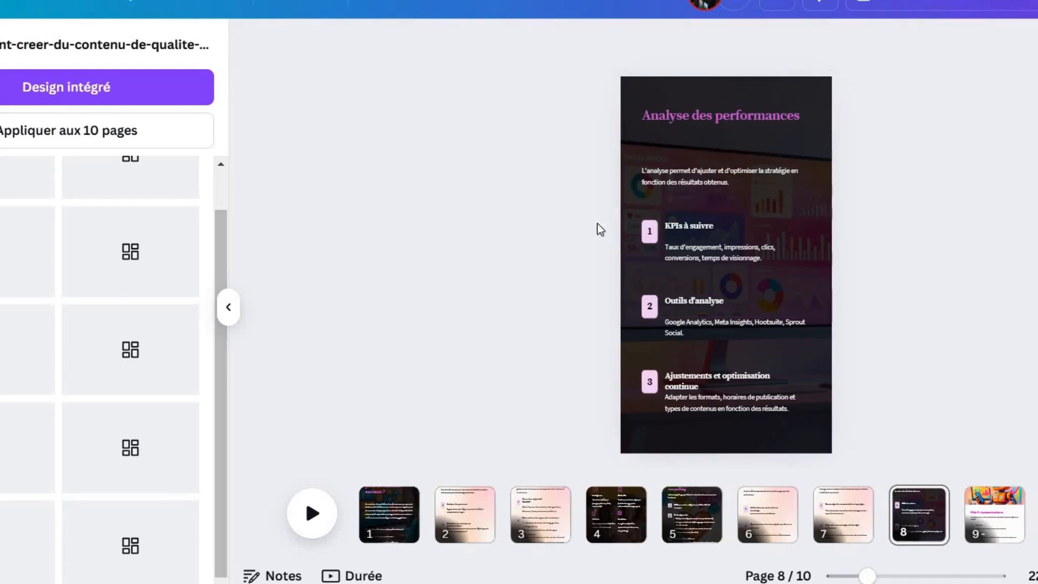
# Step: Stretch all elements of page 9, including the robot image, vertically to fill the full page height
pyautogui.click(991, 537)
pyautogui.moveTo(519, 84); pyautogui.dragTo(844, 416)
pyautogui.moveTo(726, 132); pyautogui.dragTo(725, 70)
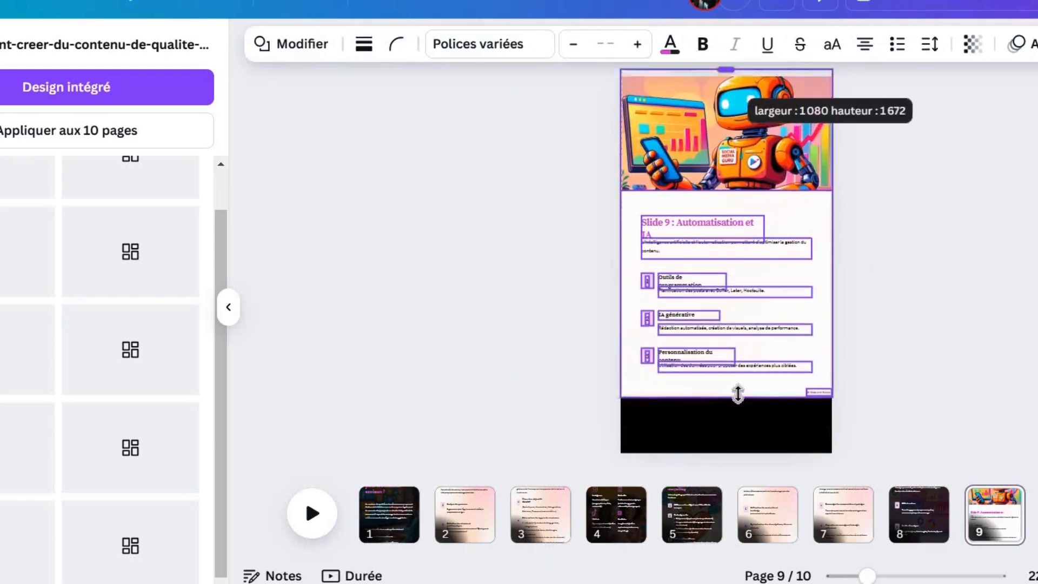
pyautogui.moveTo(733, 441); pyautogui.dragTo(733, 454)
pyautogui.click(924, 392)
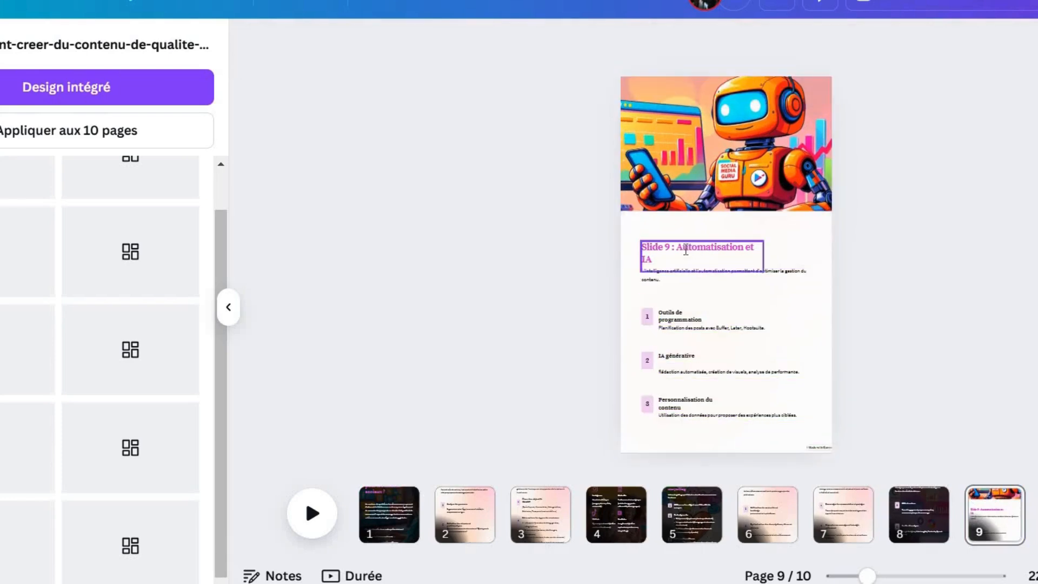
# Step: Enlarge the page 9 heading's text box and remove its "Slide 9 :" prefix, leaving "Automatisation et IA"
pyautogui.click(686, 249)
pyautogui.click(686, 249)
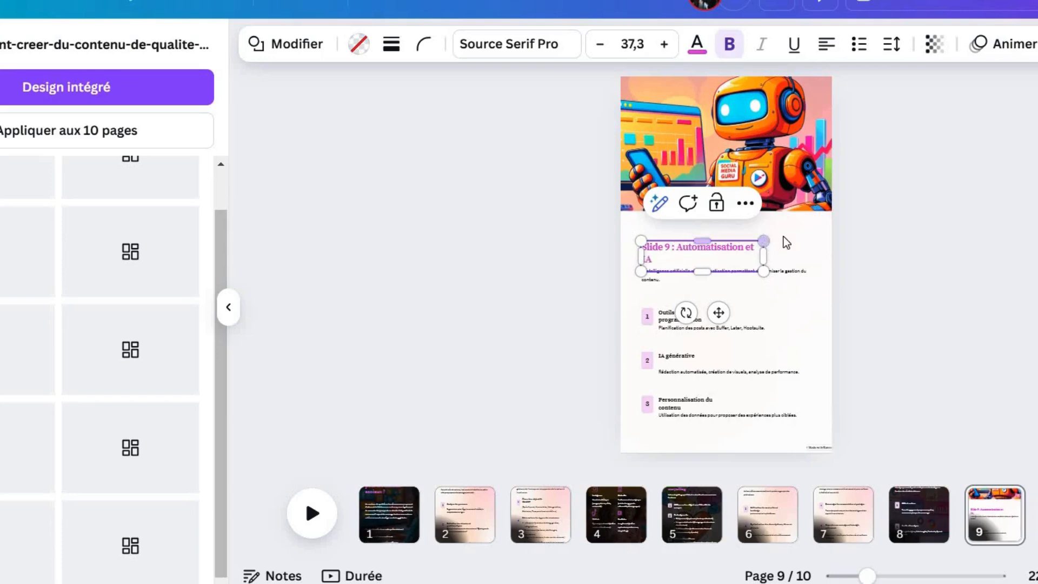
pyautogui.moveTo(803, 230); pyautogui.dragTo(805, 230)
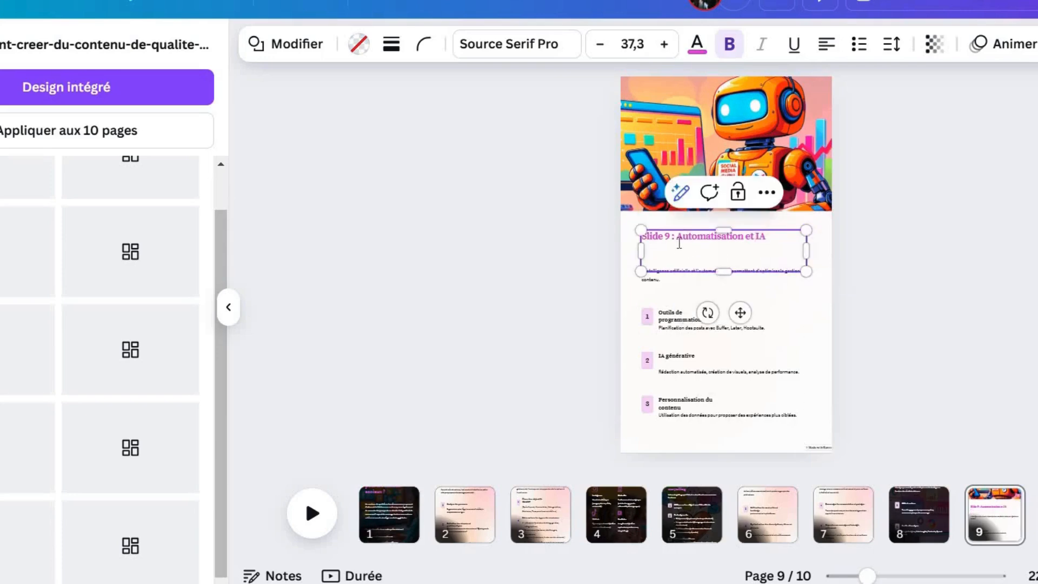
pyautogui.press('BackSpace')
pyautogui.press('BackSpace')
pyautogui.press('BackSpace')
pyautogui.press('BackSpace')
pyautogui.press('BackSpace')
pyautogui.press('BackSpace')
pyautogui.press('BackSpace')
pyautogui.press('BackSpace')
pyautogui.press('BackSpace')
pyautogui.press('BackSpace')
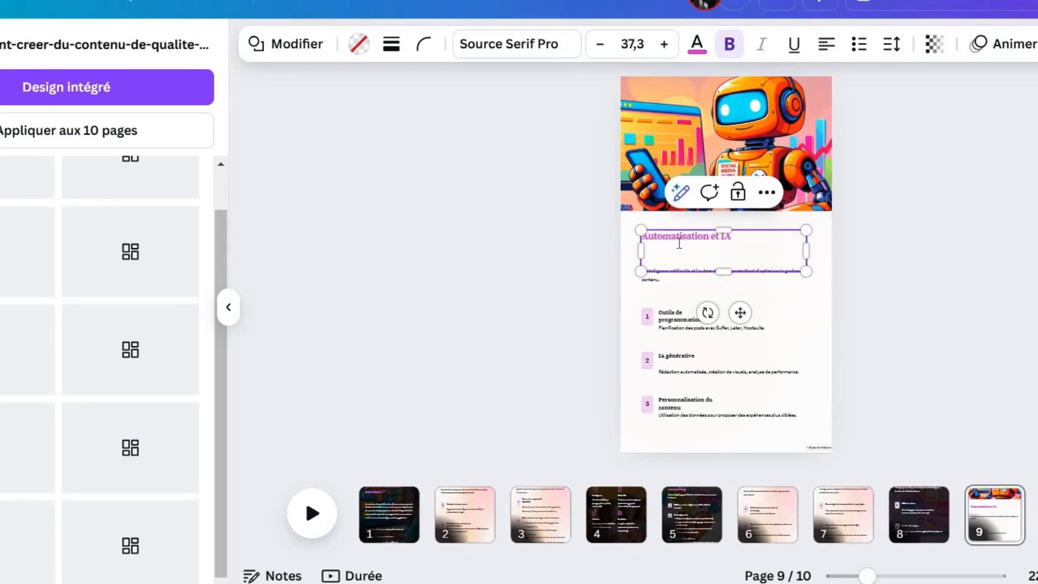
# Step: Set the font size of the page 9 heading "Automatisation et IA" to 66
pyautogui.hotkey('ctrl', 'a')
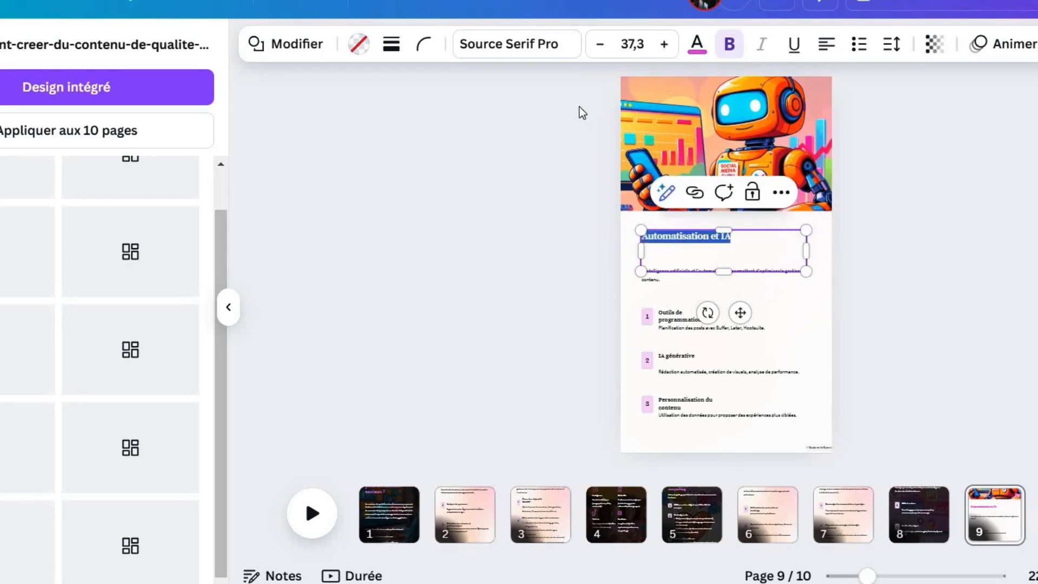
pyautogui.click(633, 45)
pyautogui.click(635, 48)
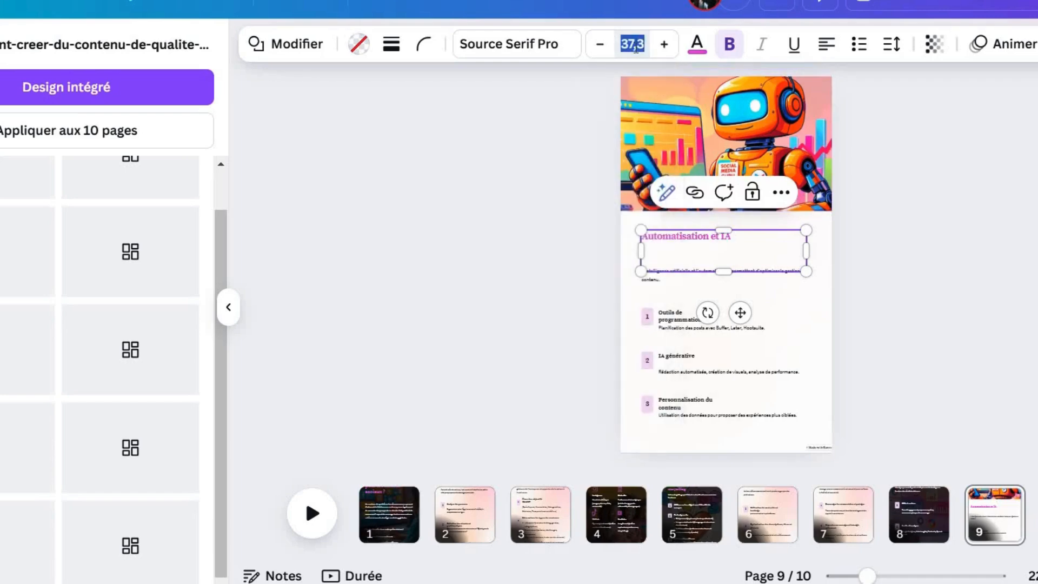
pyautogui.write('66')
pyautogui.press('Return')
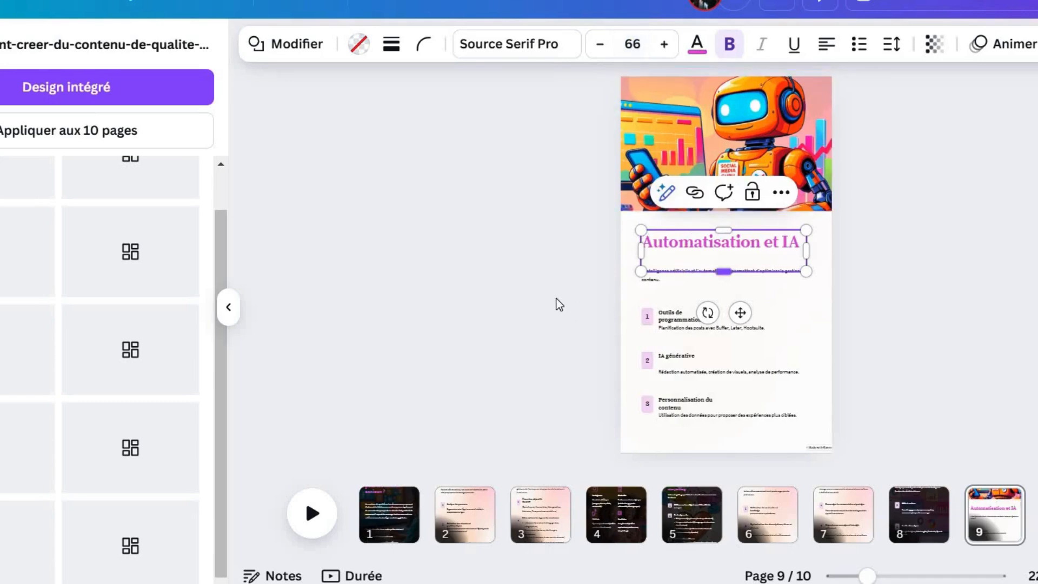
pyautogui.click(556, 278)
# Step: Set all text below the page 9 heading to font size 28 and delete the small Gamma badge
pyautogui.moveTo(829, 427); pyautogui.dragTo(555, 275)
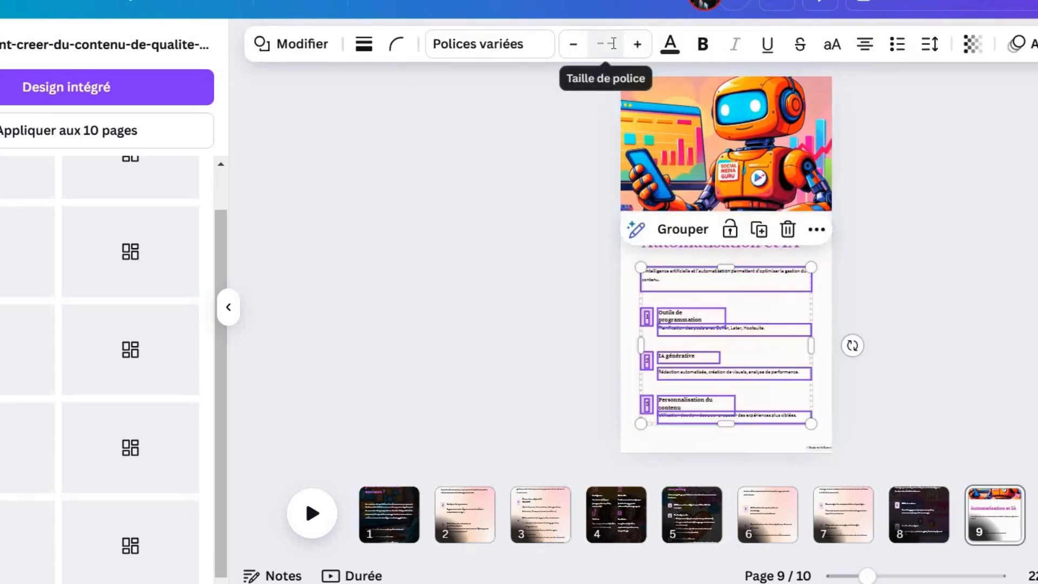
pyautogui.click(611, 43)
pyautogui.click(611, 43)
pyautogui.write('28')
pyautogui.press('Return')
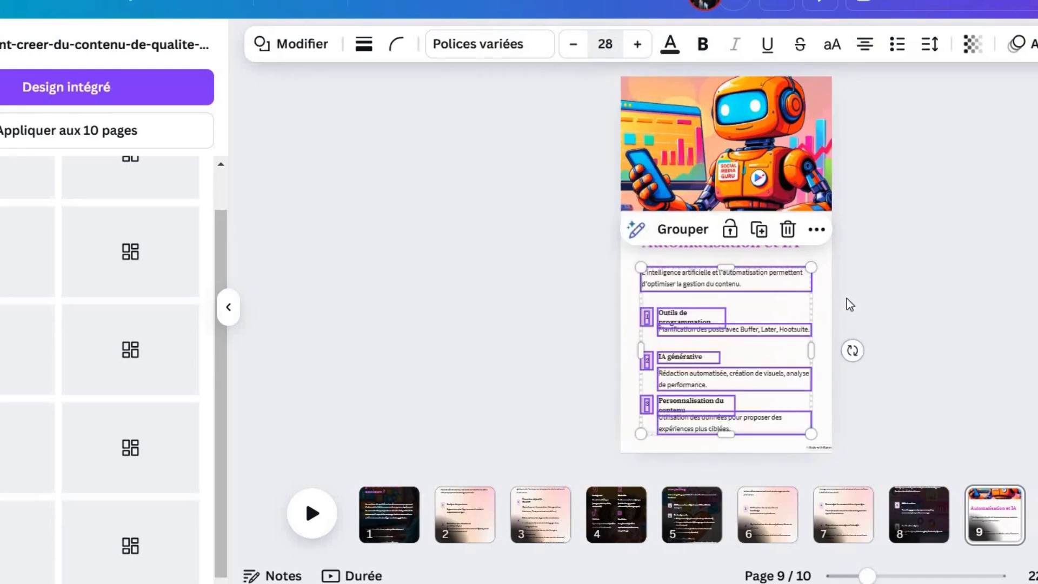
pyautogui.click(862, 462)
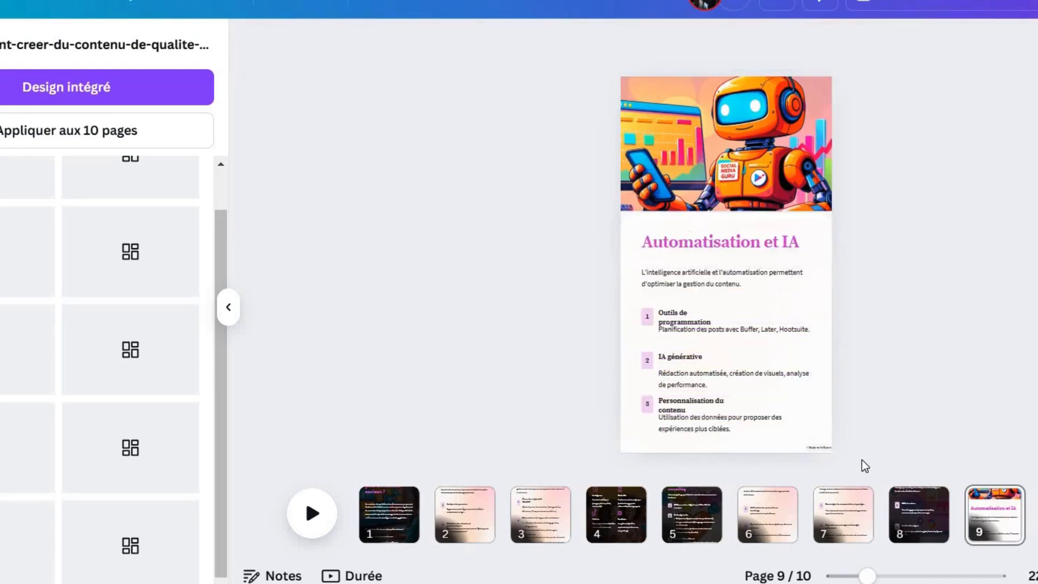
pyautogui.click(815, 446)
pyautogui.click(792, 411)
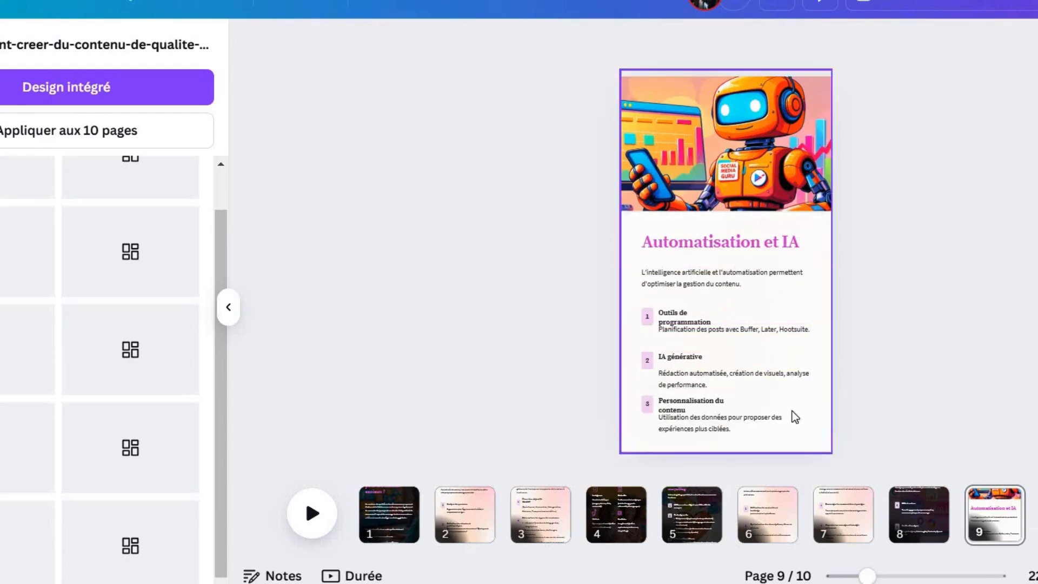
# Step: Widen the "Outils de programmation" and "Personnalisation du contenu" text boxes on page 9 so each title fits on one line
pyautogui.click(708, 317)
pyautogui.moveTo(725, 318); pyautogui.dragTo(794, 367)
pyautogui.click(839, 409)
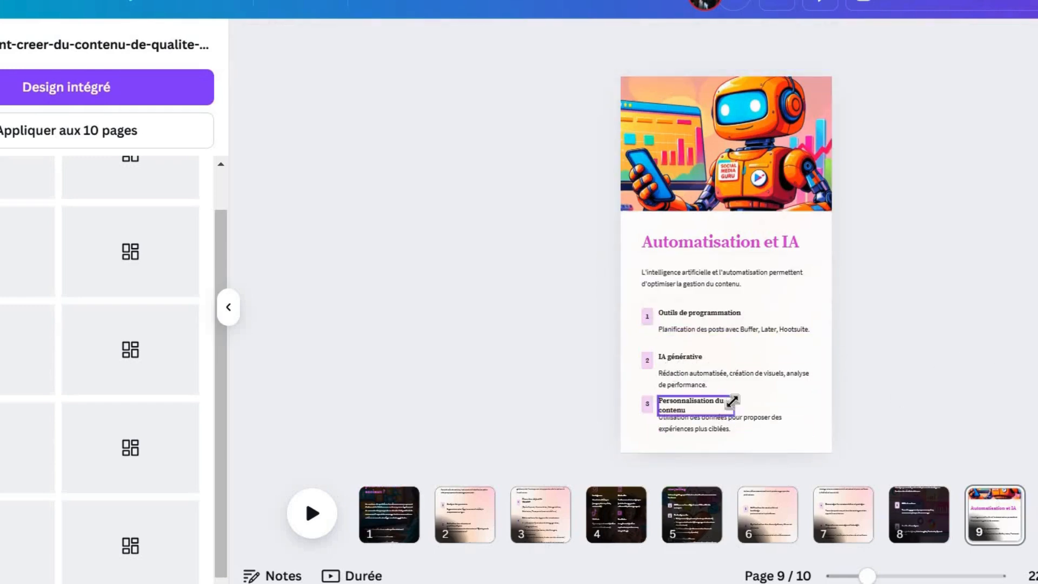
pyautogui.click(733, 405)
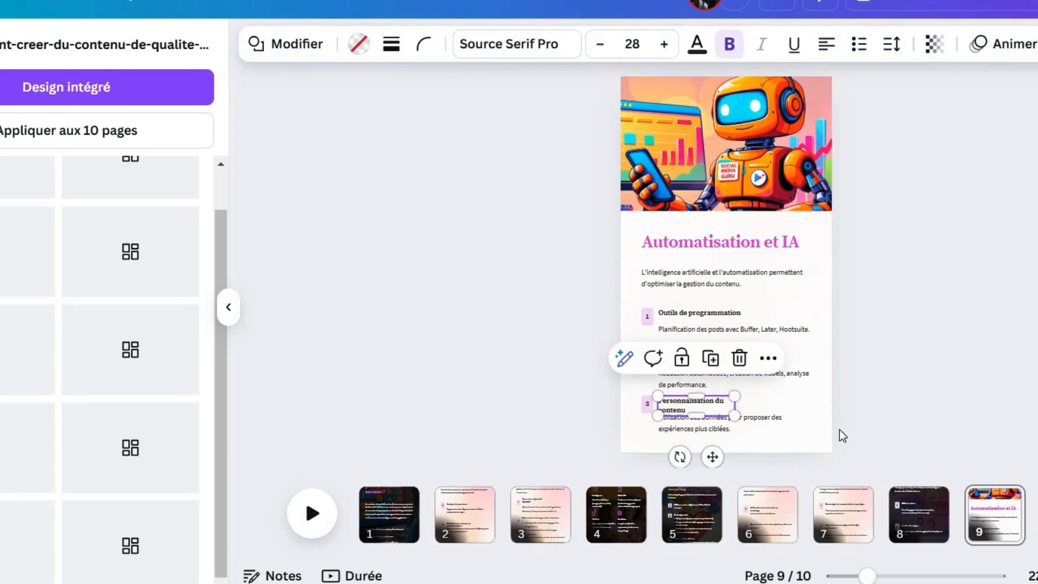
pyautogui.moveTo(735, 405); pyautogui.dragTo(789, 406)
pyautogui.click(982, 545)
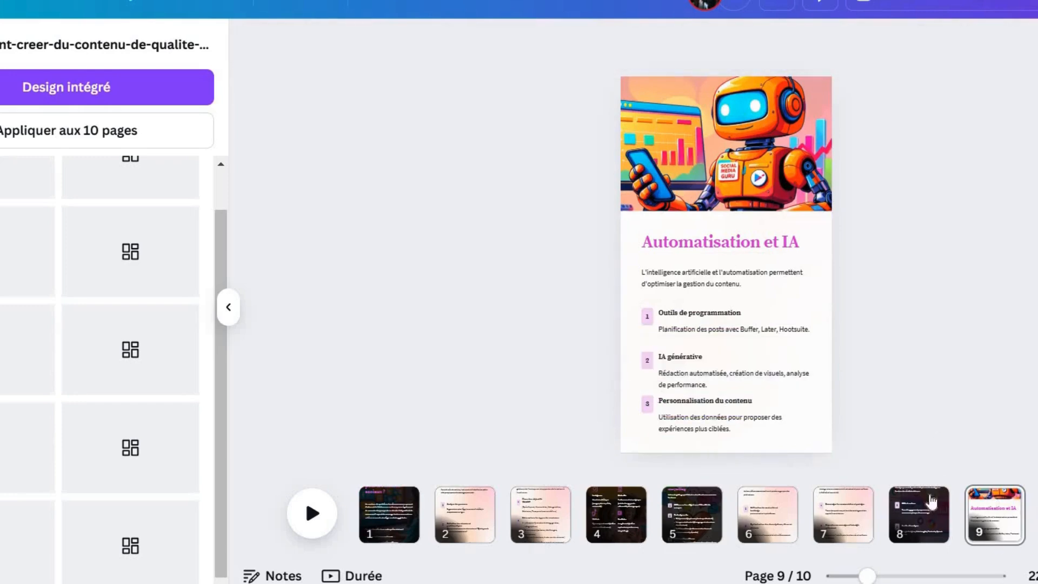
# Step: Stretch all elements of page 10 vertically to fill the full page height
pyautogui.scroll(-1, 540, 134)
pyautogui.moveTo(530, 115); pyautogui.dragTo(782, 452)
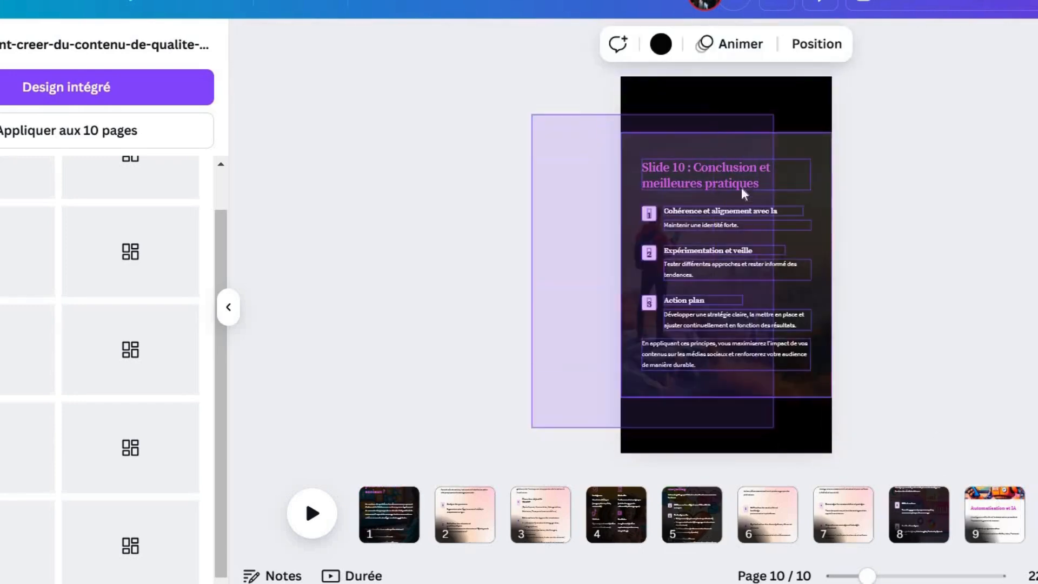
pyautogui.moveTo(722, 133); pyautogui.dragTo(722, 76)
pyautogui.moveTo(731, 396); pyautogui.dragTo(731, 453)
pyautogui.press('Escape')
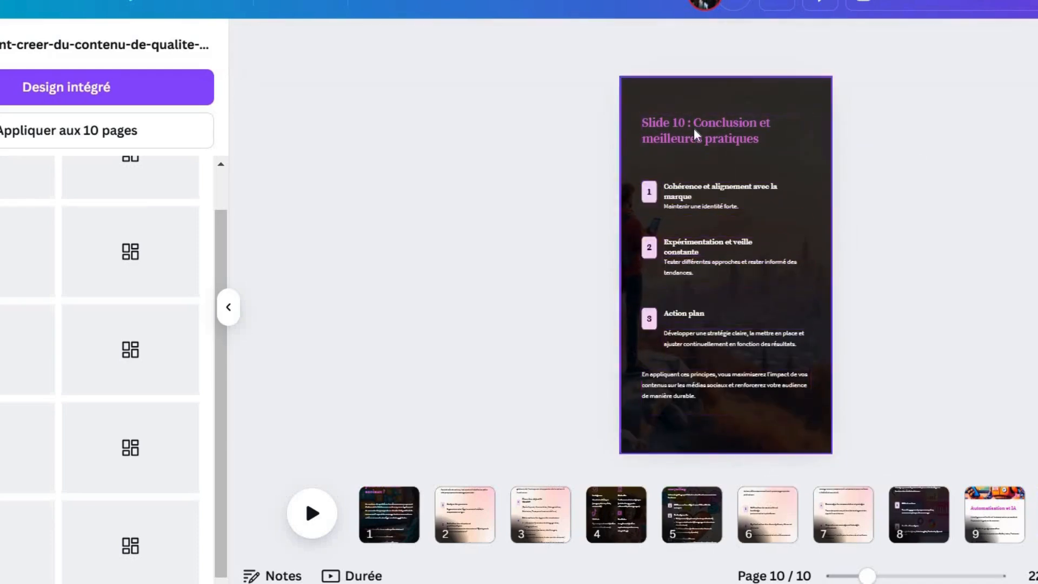
# Step: Remove the "Slide 10 :" prefix from the page 10 heading, leaving "Conclusion et meilleures pratiques"
pyautogui.click(693, 128)
pyautogui.press('BackSpace')
pyautogui.press('BackSpace')
pyautogui.press('BackSpace')
pyautogui.press('BackSpace')
pyautogui.press('BackSpace')
pyautogui.press('BackSpace')
pyautogui.press('BackSpace')
pyautogui.press('BackSpace')
pyautogui.press('BackSpace')
pyautogui.press('BackSpace')
pyautogui.press('BackSpace')
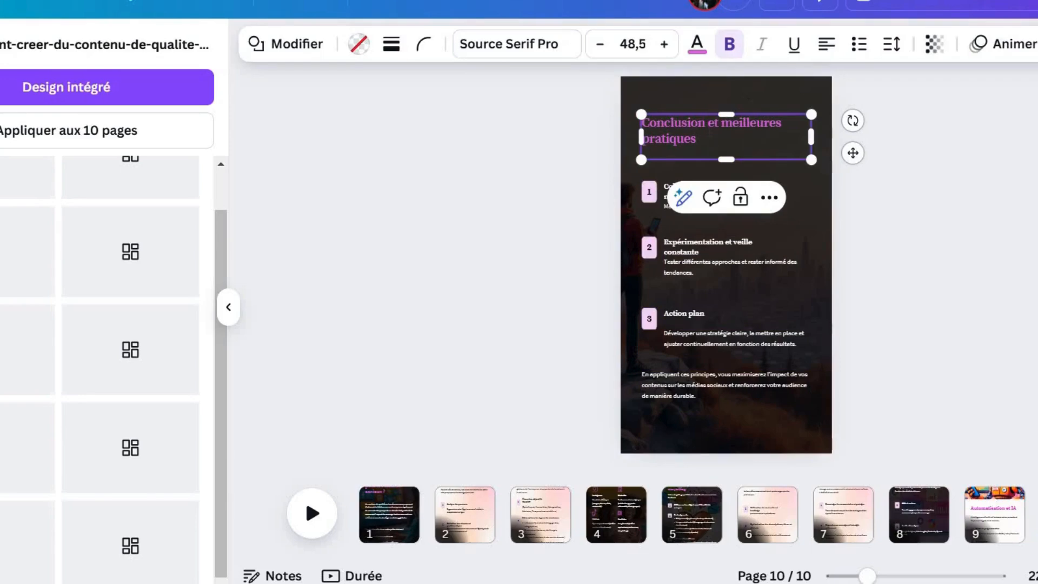
# Step: Set the page 10 heading "Conclusion et meilleures pratiques" to font size 66
pyautogui.hotkey('ctrl', 'a')
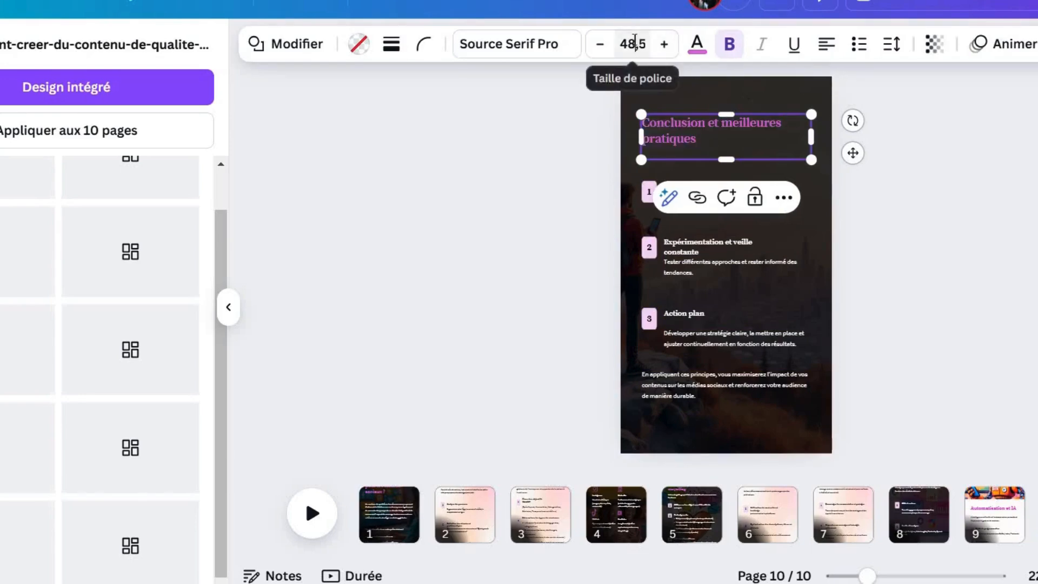
pyautogui.click(633, 43)
pyautogui.write('66')
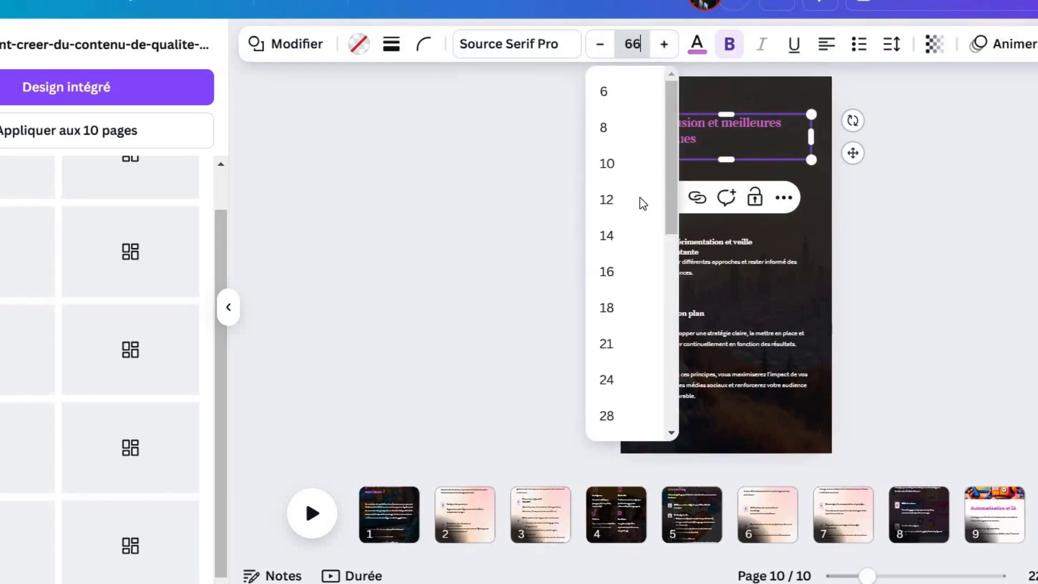
pyautogui.press('Return')
pyautogui.click(927, 426)
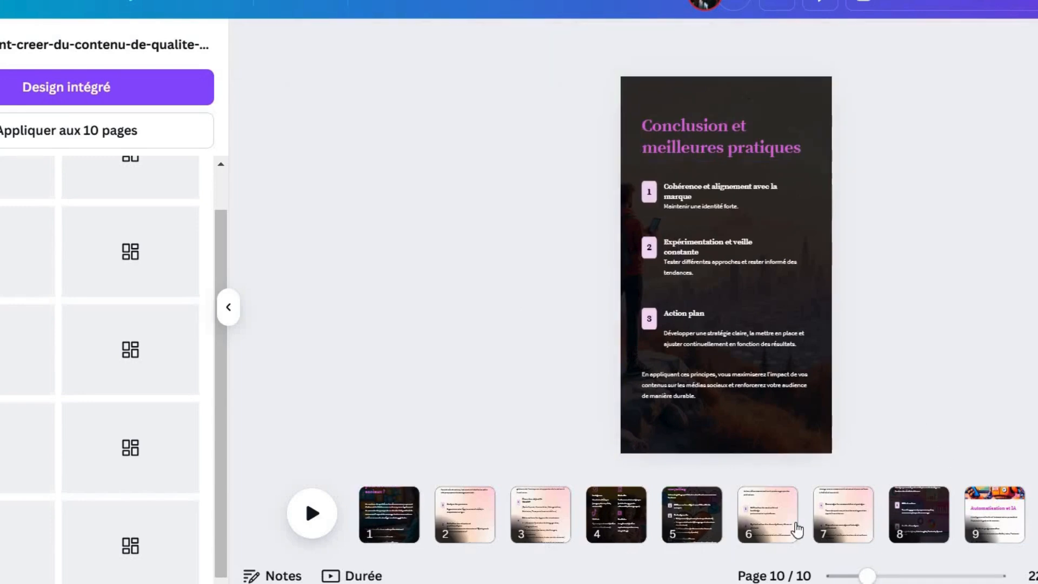
# Step: Return to page 1 and download pages 1–10 of the design as PNG images at 1080 × 1920 px
pyautogui.click(400, 535)
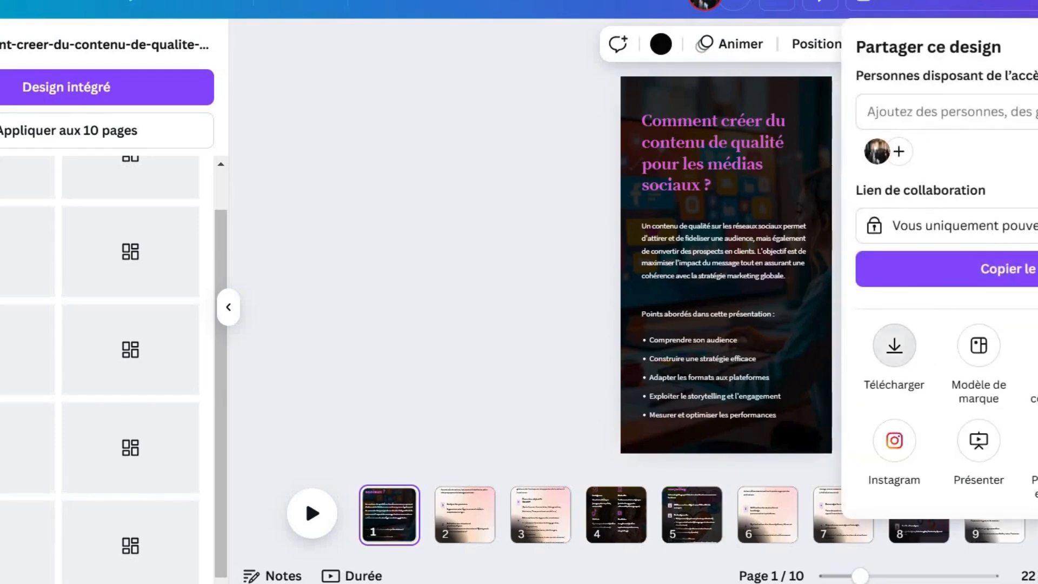
pyautogui.click(911, 359)
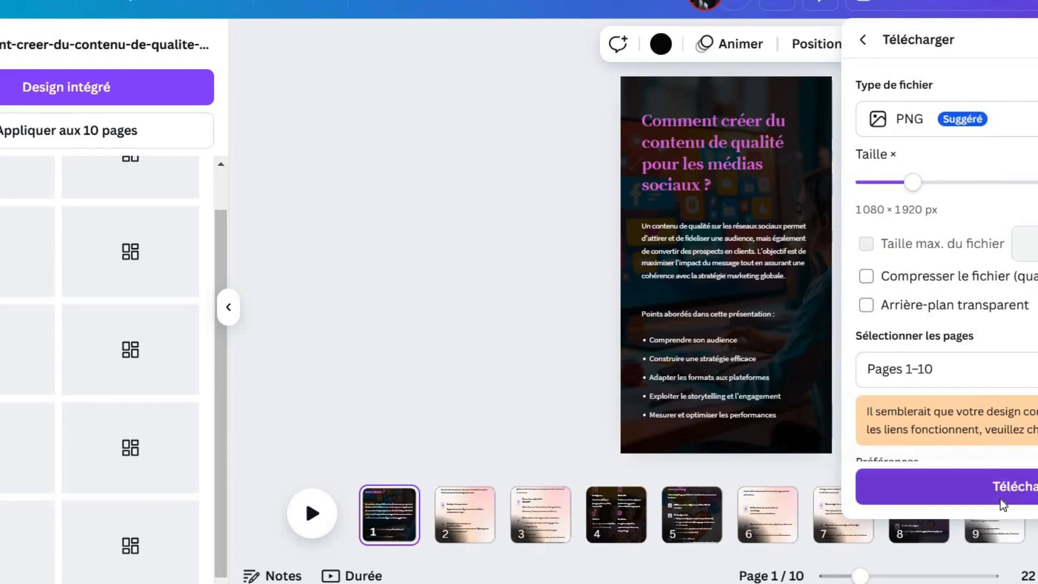
pyautogui.click(1000, 501)
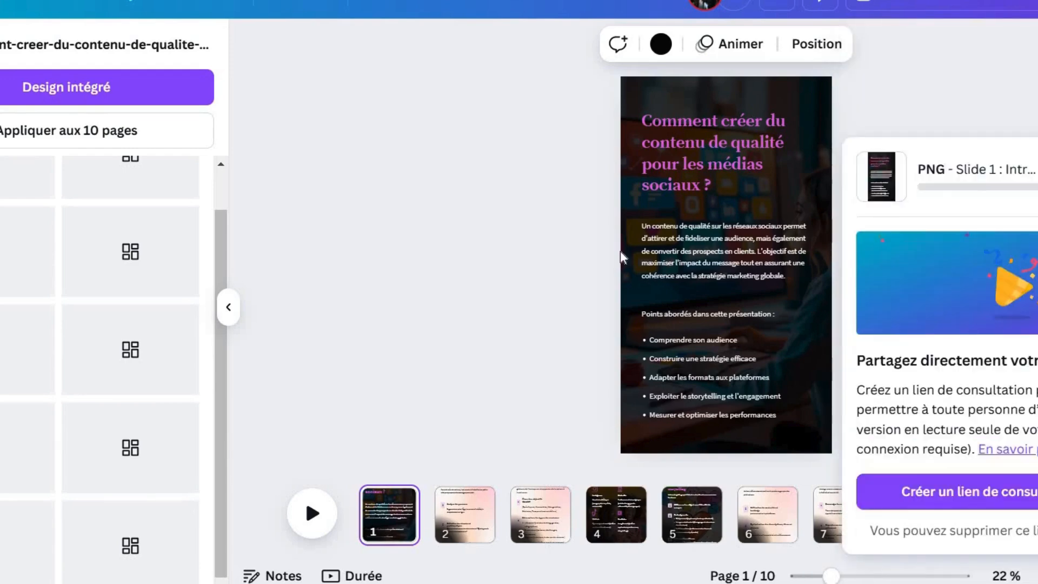